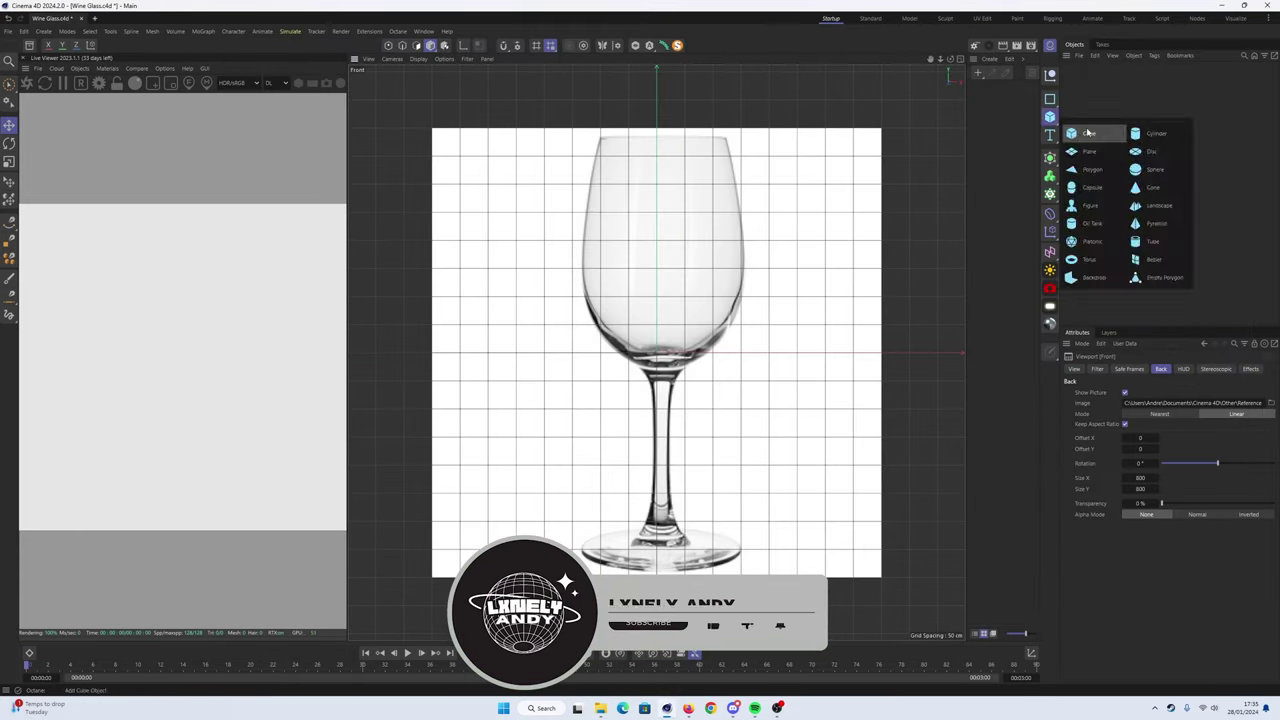
- Add a cylinder and stretch it to the wine glass reference's height and width
{"action": "left_click", "coordinate": [1155, 133]}
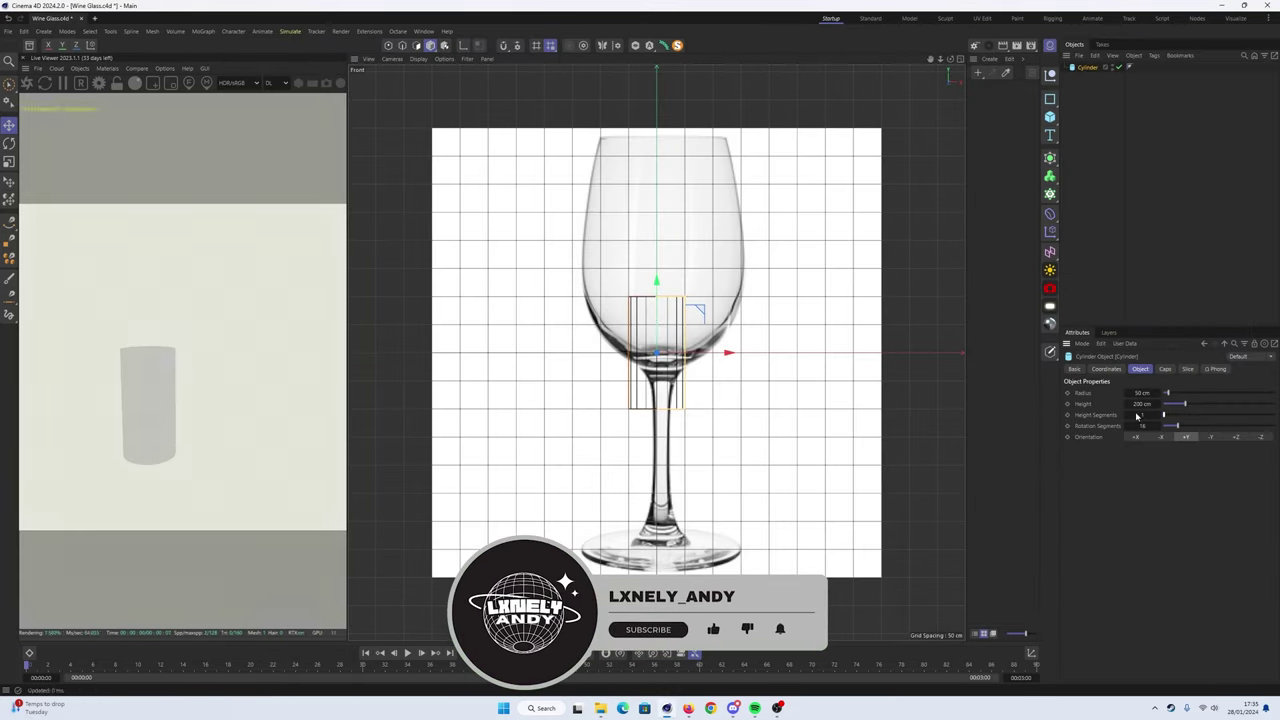
{"action": "left_click_drag", "start_coordinate": [657, 296], "coordinate": [672, 143]}
{"action": "left_click_drag", "start_coordinate": [697, 313], "coordinate": [742, 313]}
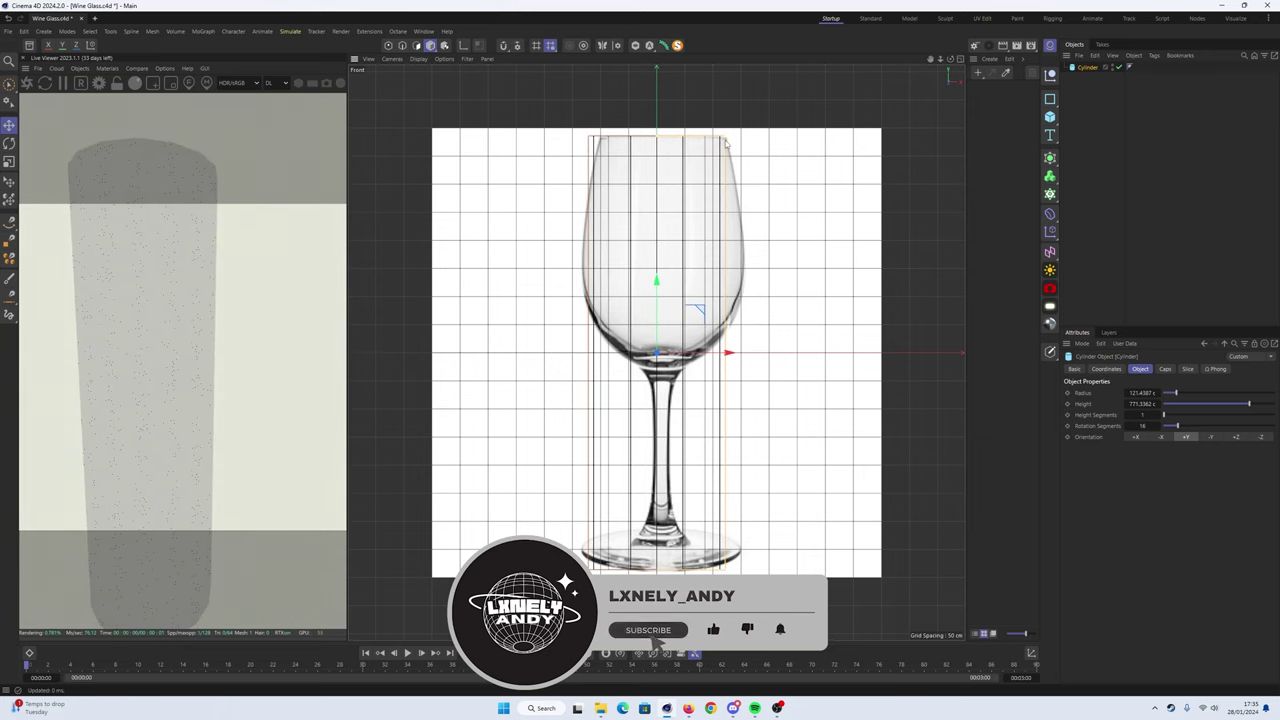
{"action": "left_click", "coordinate": [940, 250]}
- Shift the reference image slightly left, add a Subdivision Surface parent, and set image transparency to 90%
{"action": "key", "text": "shift+v"}
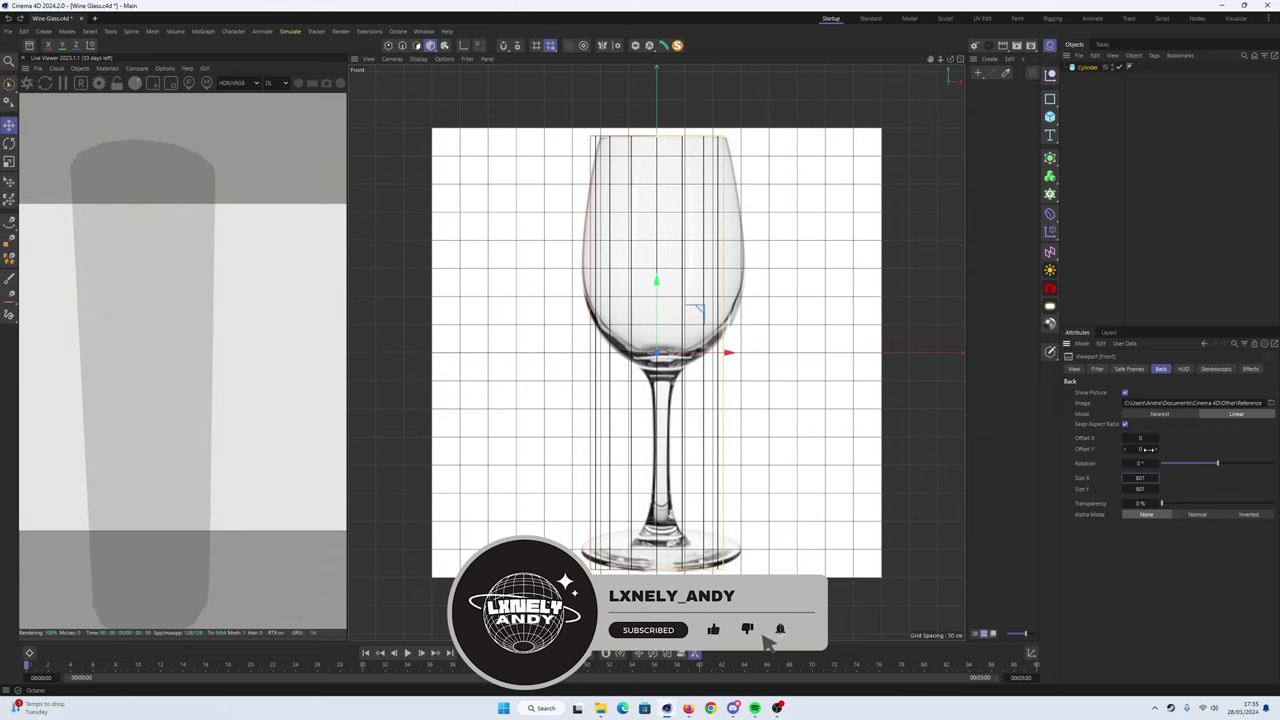
{"action": "left_click_drag", "start_coordinate": [1155, 438], "coordinate": [1140, 438]}
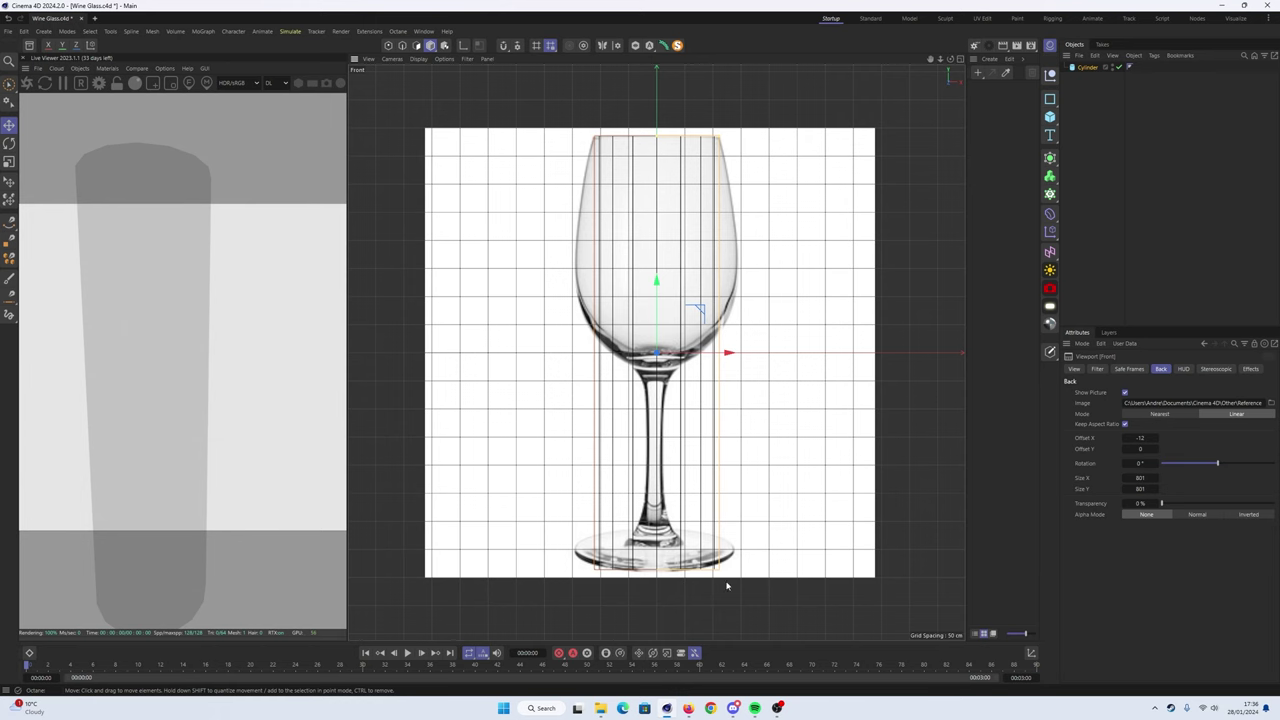
{"action": "left_click", "coordinate": [1050, 159], "text": "alt"}
{"action": "left_click_drag", "start_coordinate": [1162, 503], "coordinate": [1250, 503]}
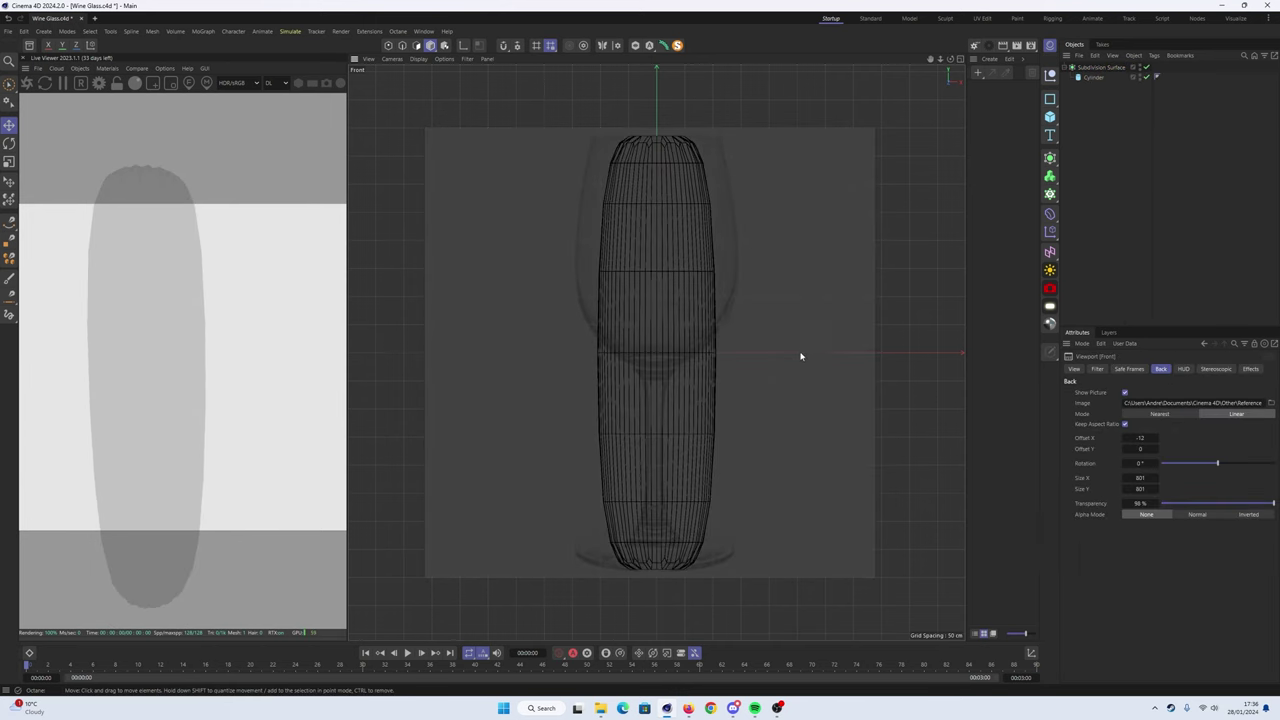
- Make the cylinder editable and delete its top cap polygons
{"action": "left_click", "coordinate": [710, 300]}
{"action": "key", "text": "k"}
{"action": "key", "text": "l"}
{"action": "left_click", "coordinate": [1097, 79]}
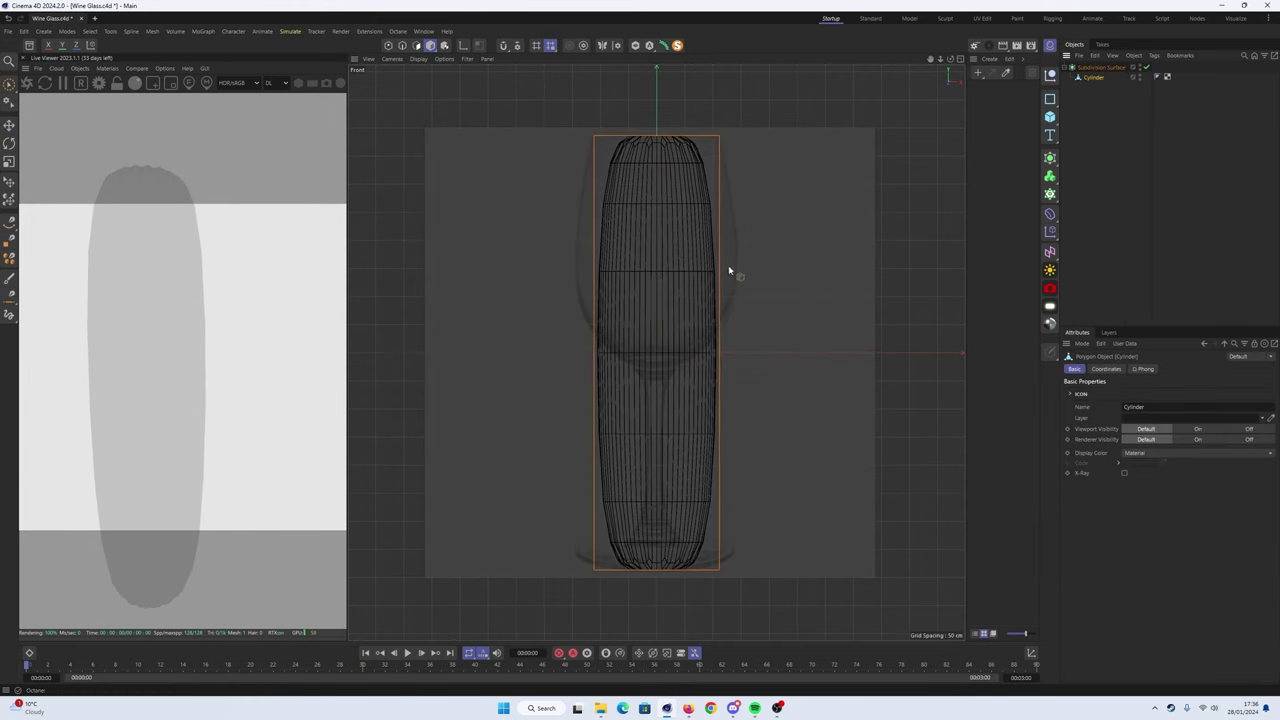
{"action": "key", "text": "F1"}
{"action": "scroll", "coordinate": [640, 330], "scroll_direction": "down", "scroll_amount": 3}
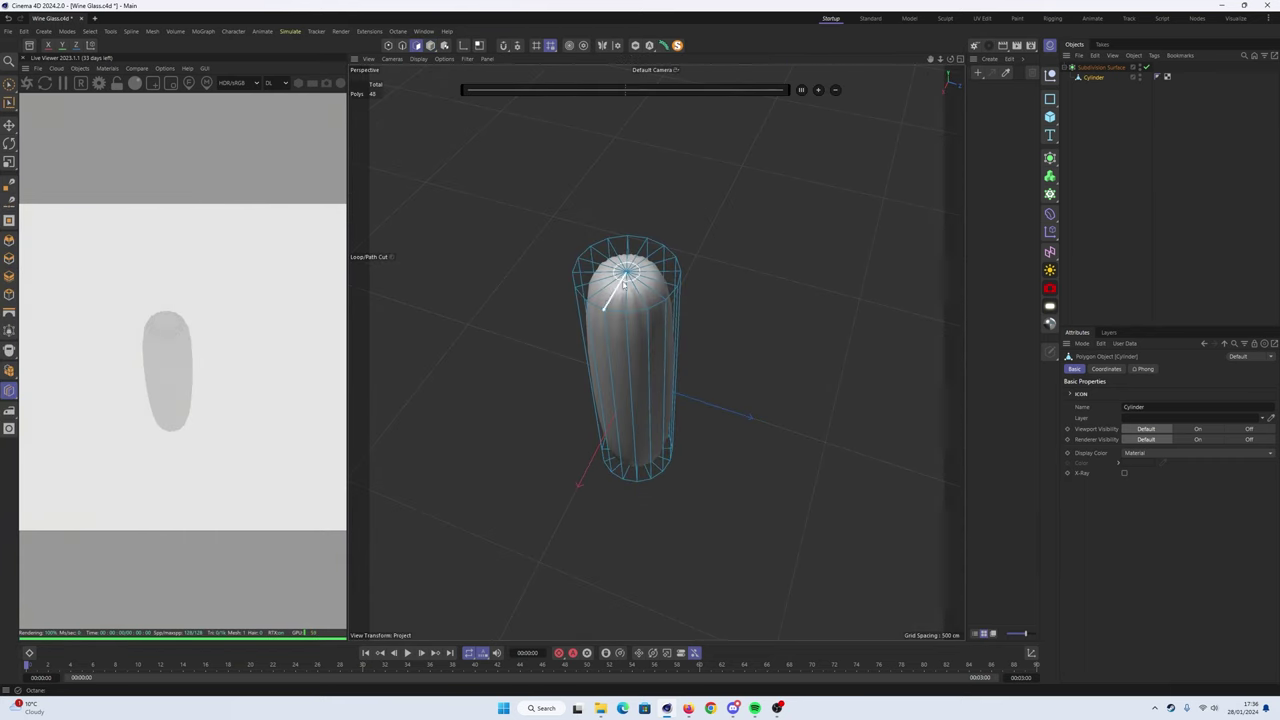
{"action": "left_click", "coordinate": [641, 268]}
{"action": "key", "text": "Delete"}
{"action": "key", "text": "F4"}
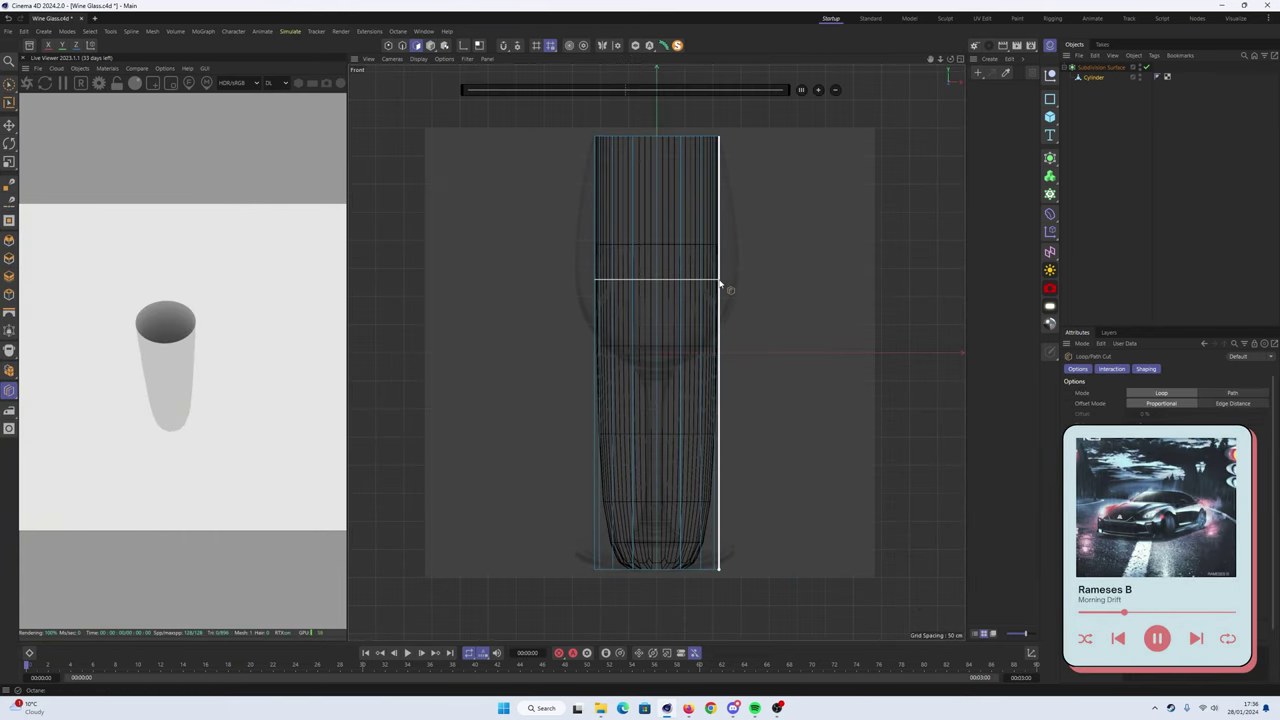
- Cut a new edge loop across the body and widen the middle loop
{"action": "left_click_drag", "start_coordinate": [719, 285], "coordinate": [701, 527]}
{"action": "left_click", "coordinate": [706, 520]}
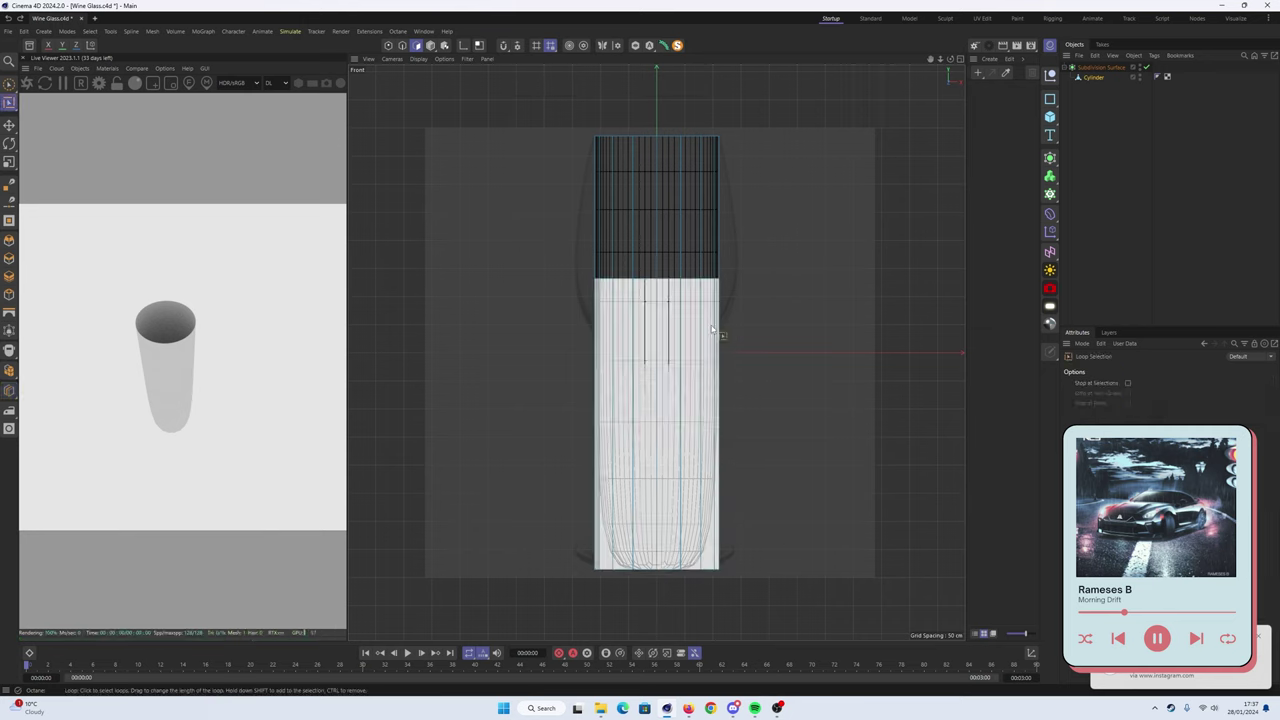
{"action": "key", "text": "u"}
{"action": "key", "text": "l"}
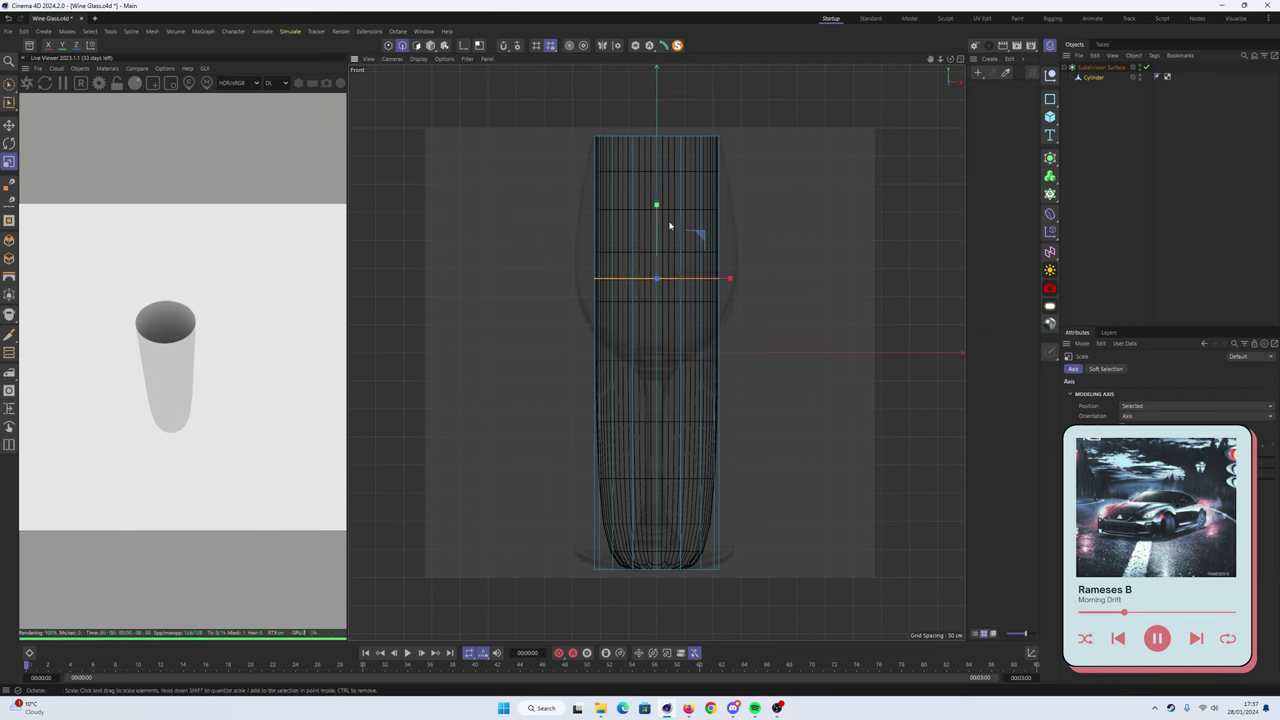
{"action": "left_click_drag", "start_coordinate": [669, 226], "coordinate": [672, 244]}
- Scale the bottom edge loops outward, then return to a full-size front view
{"action": "double_click", "coordinate": [660, 566]}
{"action": "mouse_move", "coordinate": [660, 566]}
{"action": "left_mouse_down"}
{"action": "mouse_move", "coordinate": [670, 483]}
{"action": "mouse_move", "coordinate": [709, 563]}
{"action": "mouse_move", "coordinate": [660, 350]}
{"action": "mouse_move", "coordinate": [658, 399]}
{"action": "left_mouse_up"}
{"action": "key", "text": "ctrl+z"}
{"action": "double_click", "coordinate": [691, 570], "text": "shift"}
{"action": "key", "text": "k"}
{"action": "key", "text": "l"}
{"action": "middle_click", "coordinate": [501, 205]}
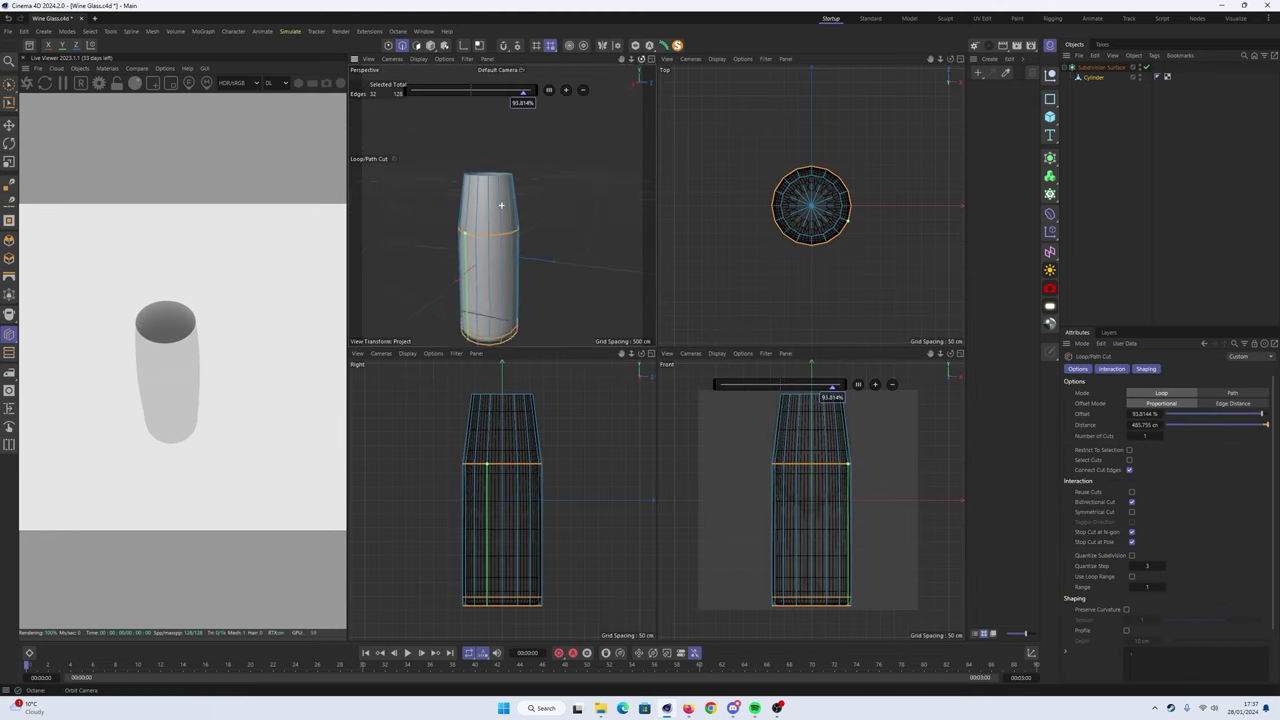
{"action": "middle_click", "coordinate": [737, 546]}
- Cut a loop near the bottom and scale loops inward to form a narrow stem
{"action": "left_click", "coordinate": [738, 540]}
{"action": "key", "text": "t"}
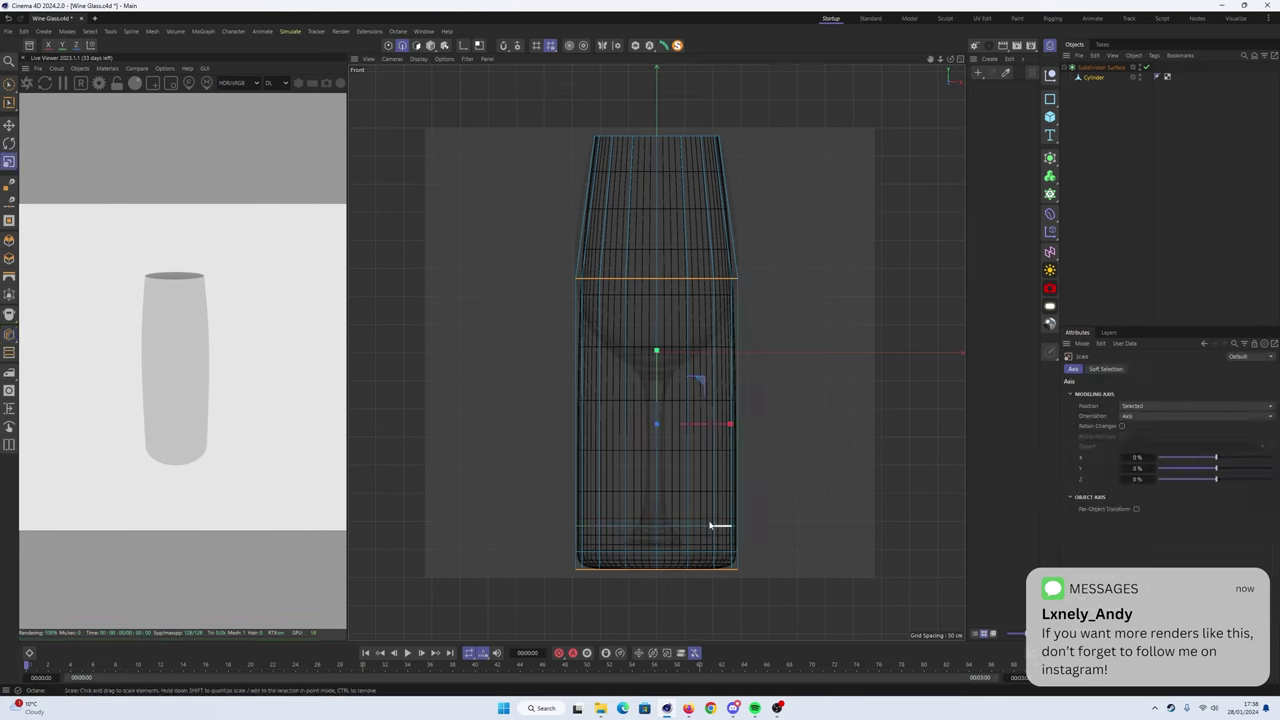
{"action": "left_click_drag", "start_coordinate": [660, 460], "coordinate": [660, 522]}
{"action": "left_click", "coordinate": [700, 386]}
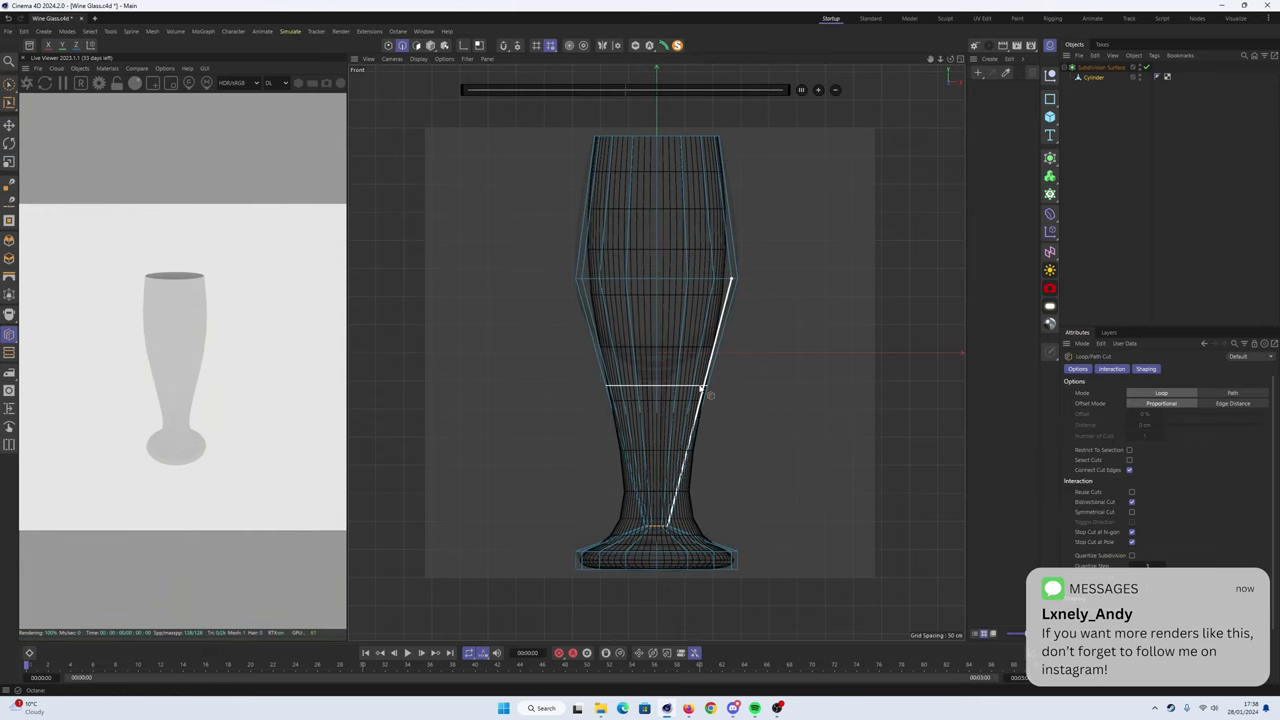
{"action": "left_click_drag", "start_coordinate": [690, 400], "coordinate": [660, 453]}
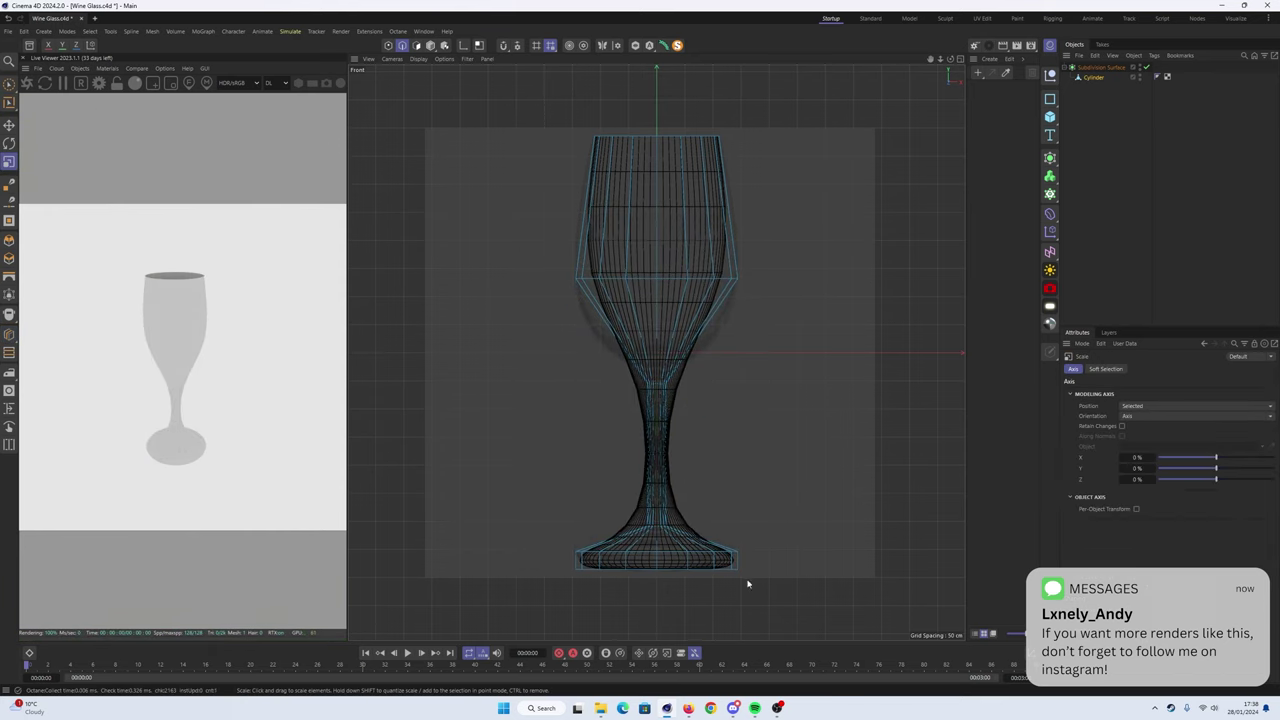
{"action": "left_click", "coordinate": [728, 556]}
{"action": "key", "text": "e"}
- Cut a new loop in the lower bowl and widen it to round the bowl
{"action": "key", "text": "q"}
{"action": "key", "text": "k"}
{"action": "key", "text": "l"}
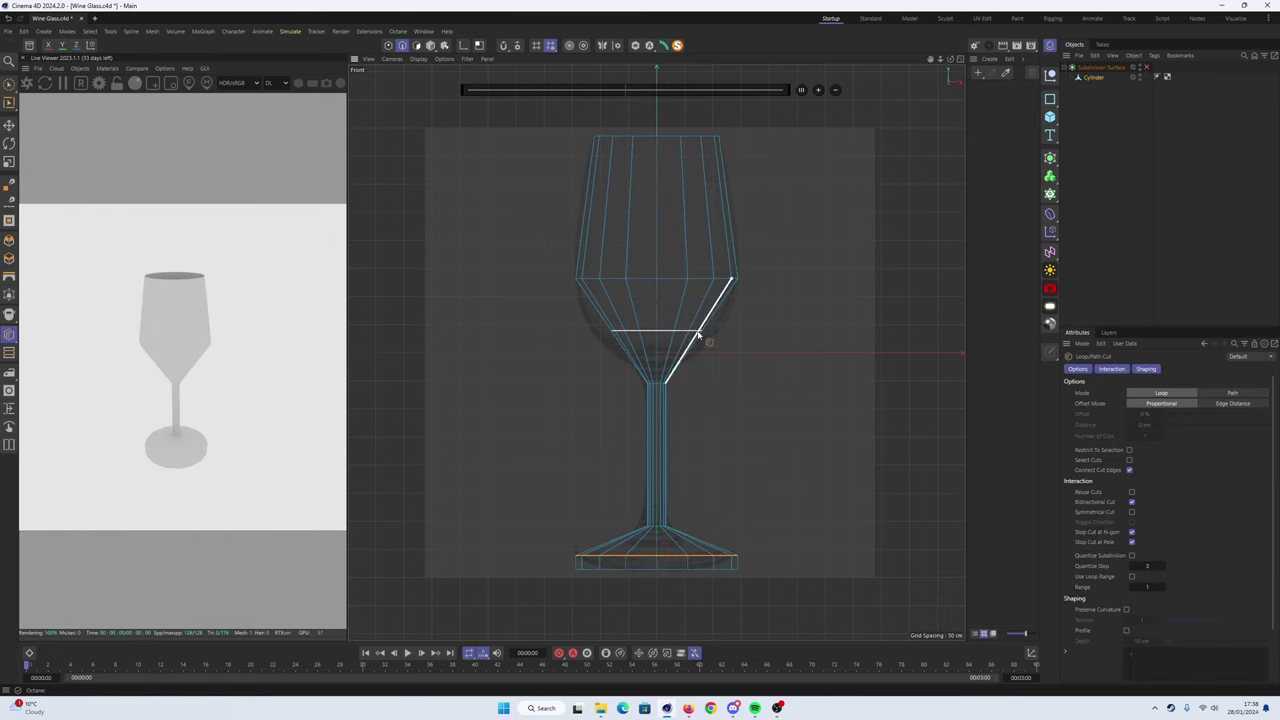
{"action": "left_click", "coordinate": [692, 349]}
{"action": "key", "text": "t"}
{"action": "mouse_move", "coordinate": [690, 300]}
{"action": "left_mouse_down"}
{"action": "mouse_move", "coordinate": [672, 279]}
{"action": "mouse_move", "coordinate": [671, 316]}
{"action": "left_mouse_up"}
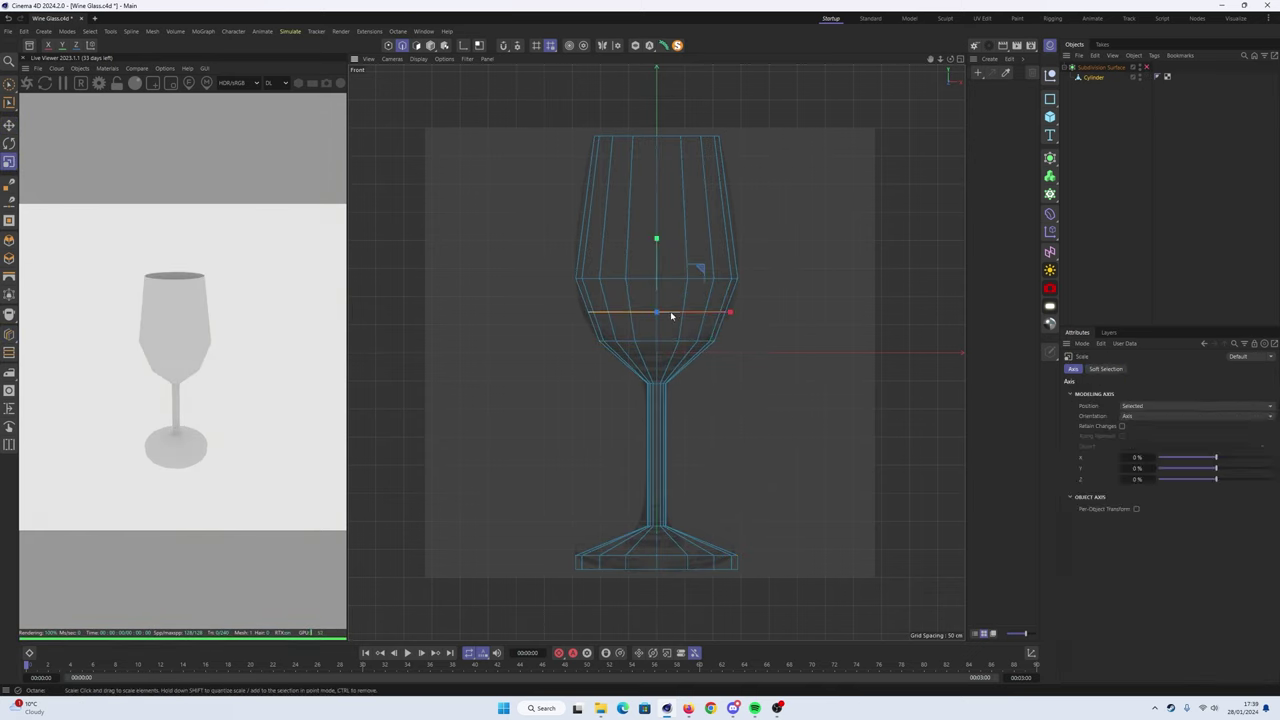
{"action": "key", "text": "q"}
- Slightly scale the upper bowl loop and shrink the loop near the base
{"action": "double_click", "coordinate": [729, 214]}
{"action": "right_click", "coordinate": [729, 214]}
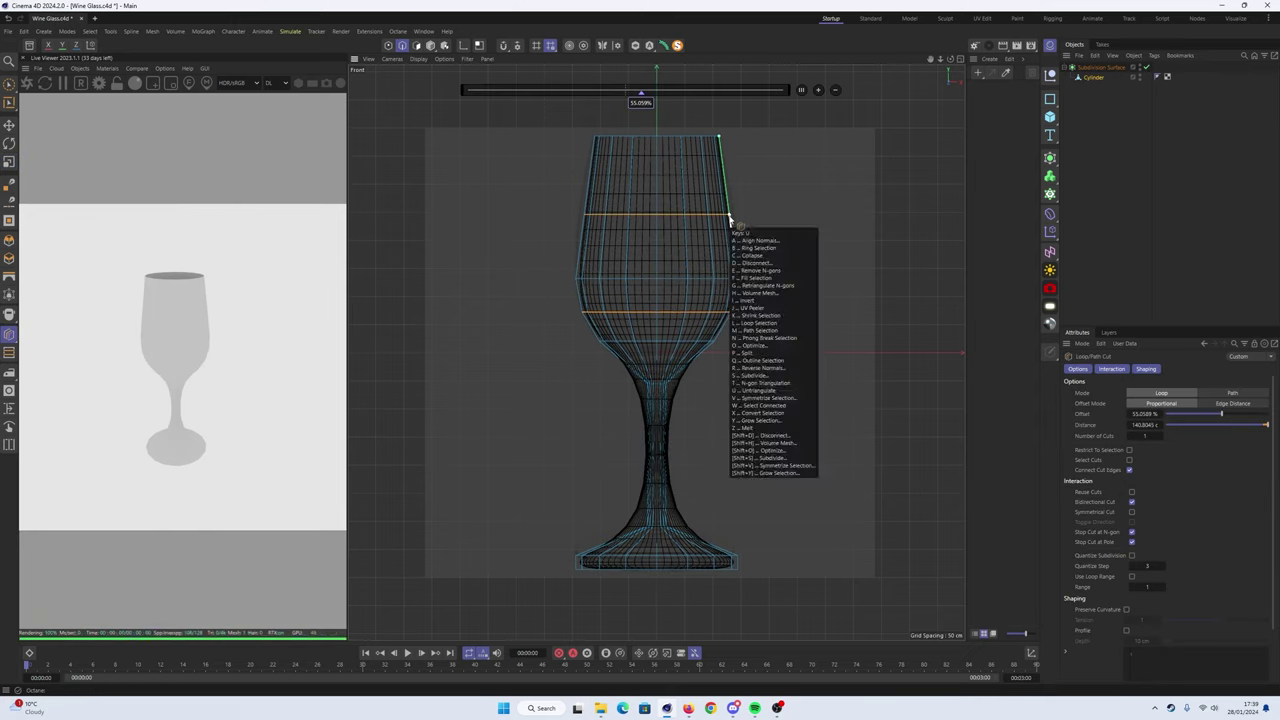
{"action": "key", "text": "Escape"}
{"action": "left_click_drag", "start_coordinate": [645, 175], "coordinate": [656, 172]}
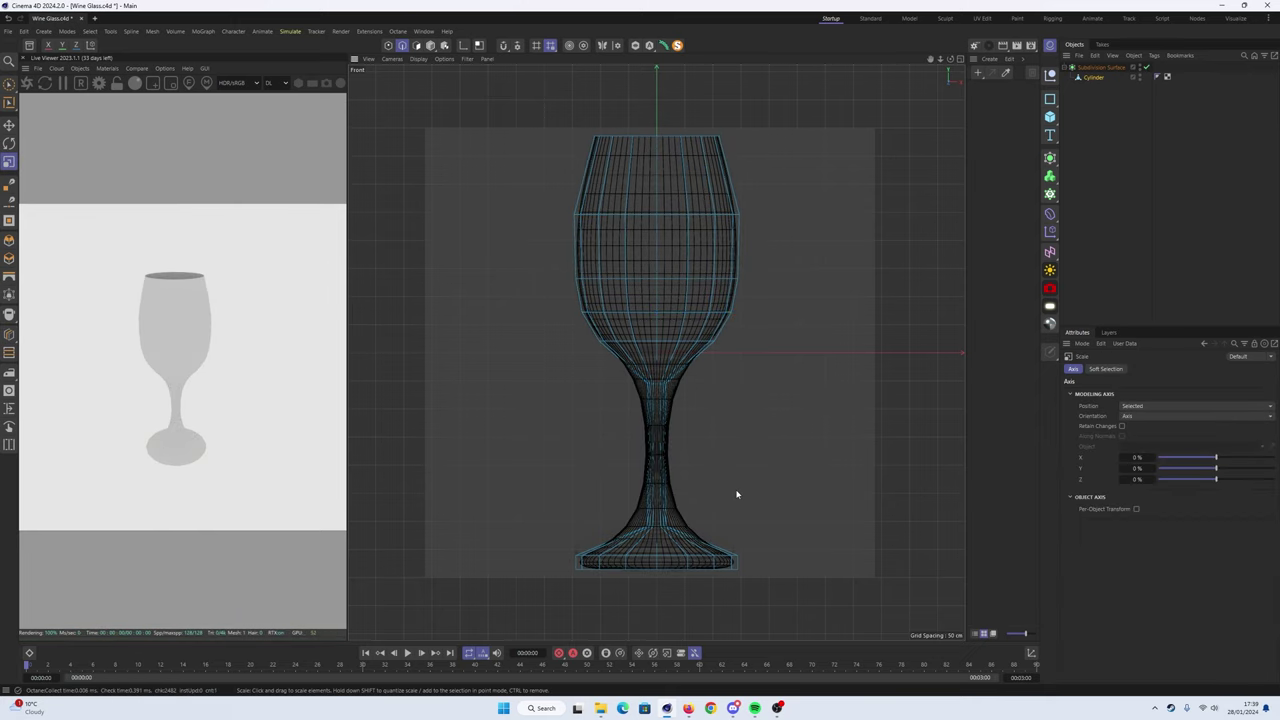
{"action": "scroll", "coordinate": [736, 494], "scroll_direction": "up", "scroll_amount": 3}
{"action": "double_click", "coordinate": [666, 509]}
{"action": "mouse_move", "coordinate": [666, 509]}
{"action": "left_mouse_down"}
{"action": "mouse_move", "coordinate": [646, 492]}
{"action": "mouse_move", "coordinate": [648, 470]}
{"action": "left_mouse_up"}
{"action": "scroll", "coordinate": [700, 400], "scroll_direction": "down", "scroll_amount": 3}
{"action": "key", "text": "e"}
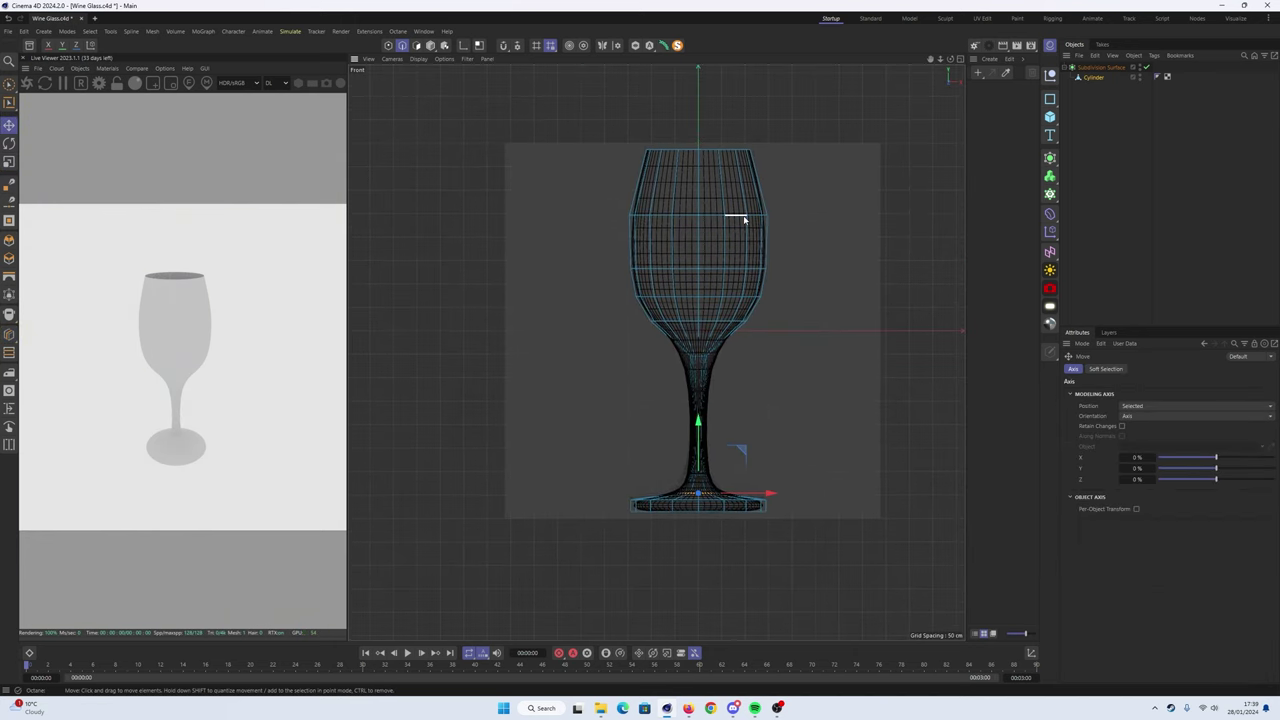
- Add an empty Null object named Backup and view the glass in perspective
{"action": "left_click", "coordinate": [1050, 74]}
{"action": "key", "text": "F5"}
{"action": "key", "text": "F1"}
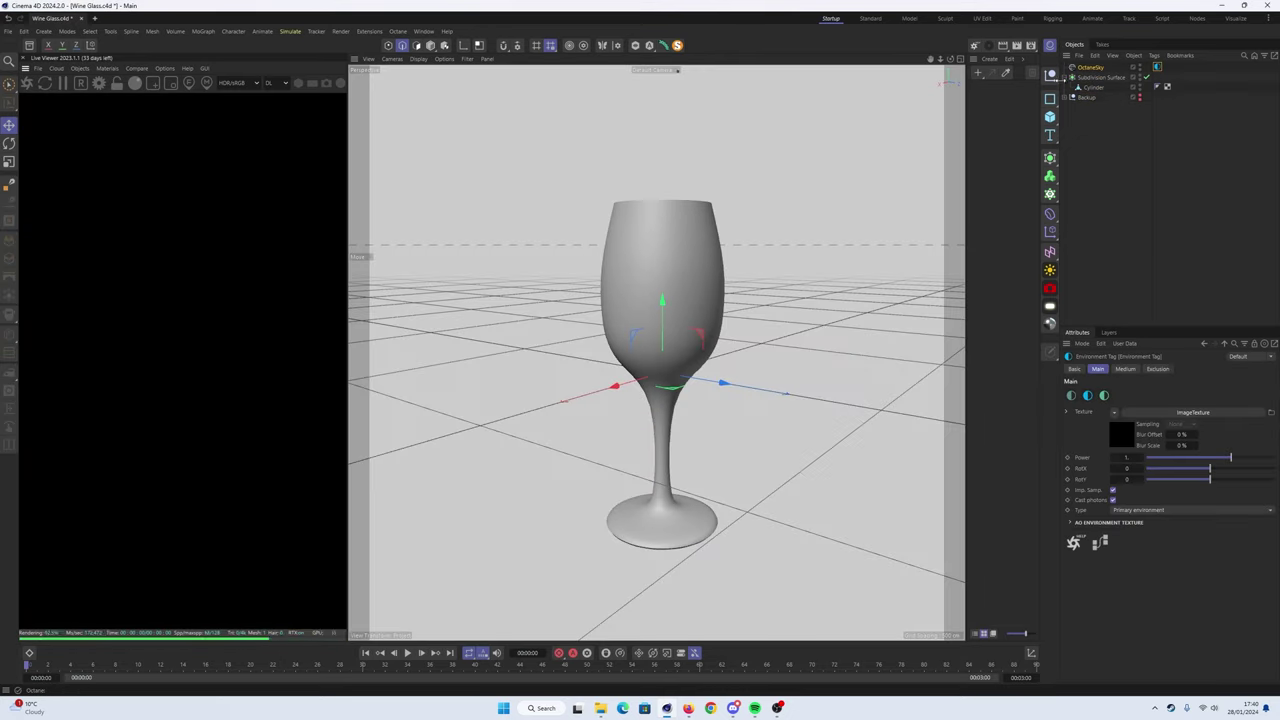
- Add an OctaneSky with brown_photostudio_02_8k.hdr and download the Plexiglas material from LiveDB
{"action": "left_click", "coordinate": [1270, 392]}
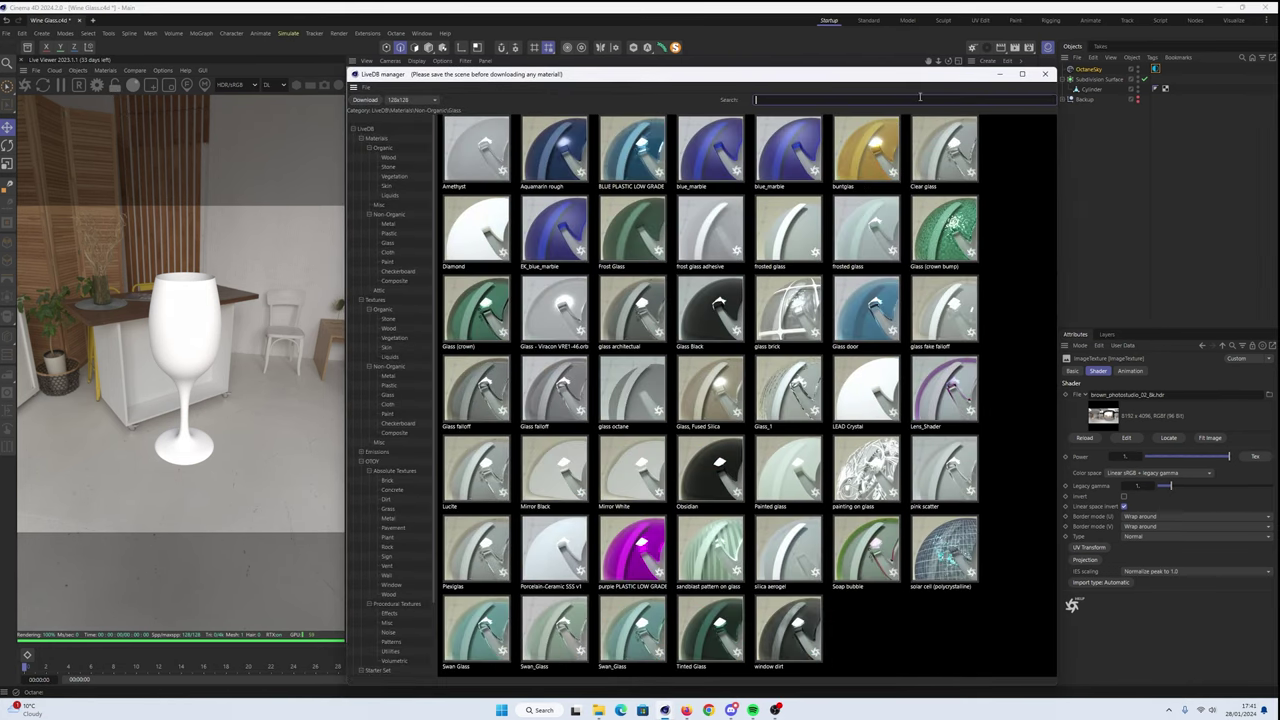
{"action": "right_click", "coordinate": [866, 150]}
- Add the Plexiglas material to the scene and select the glass mesh in front view
{"action": "left_click", "coordinate": [880, 195]}
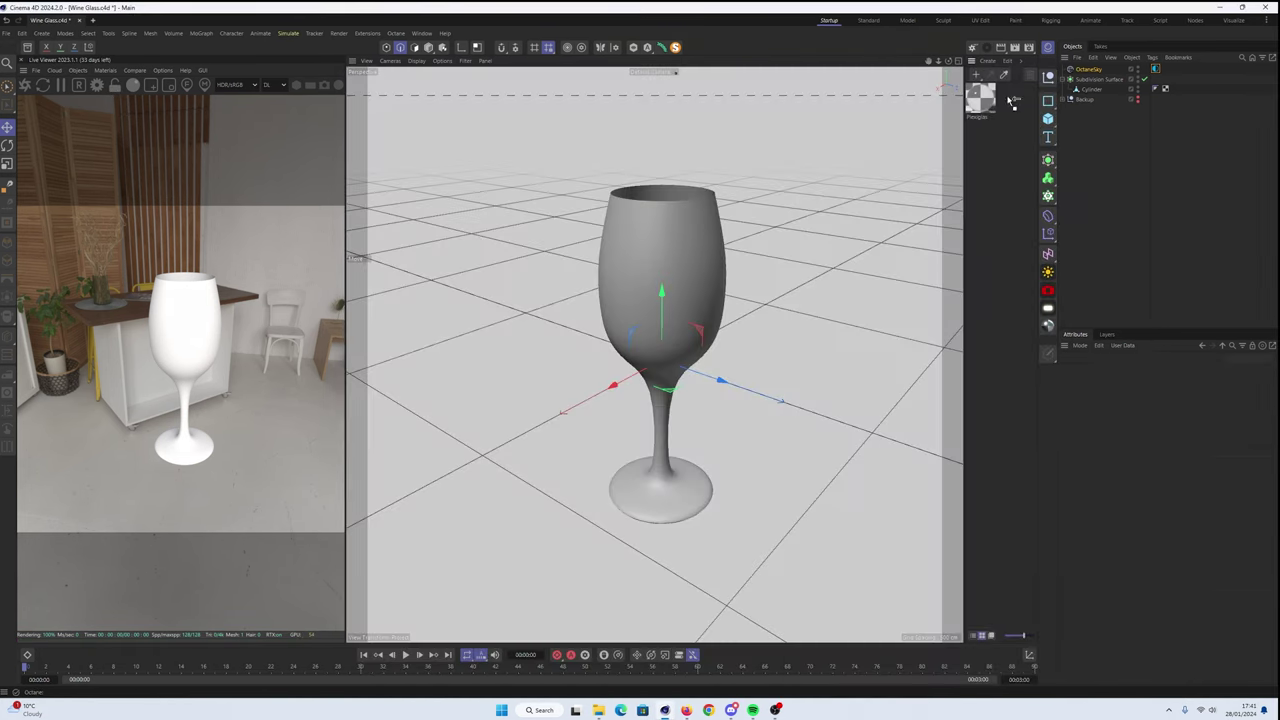
{"action": "left_click", "coordinate": [1090, 89]}
{"action": "key", "text": "F4"}
{"action": "scroll", "coordinate": [683, 249], "scroll_direction": "up", "scroll_amount": 5}
{"action": "scroll", "coordinate": [654, 404], "scroll_direction": "down", "scroll_amount": 2}
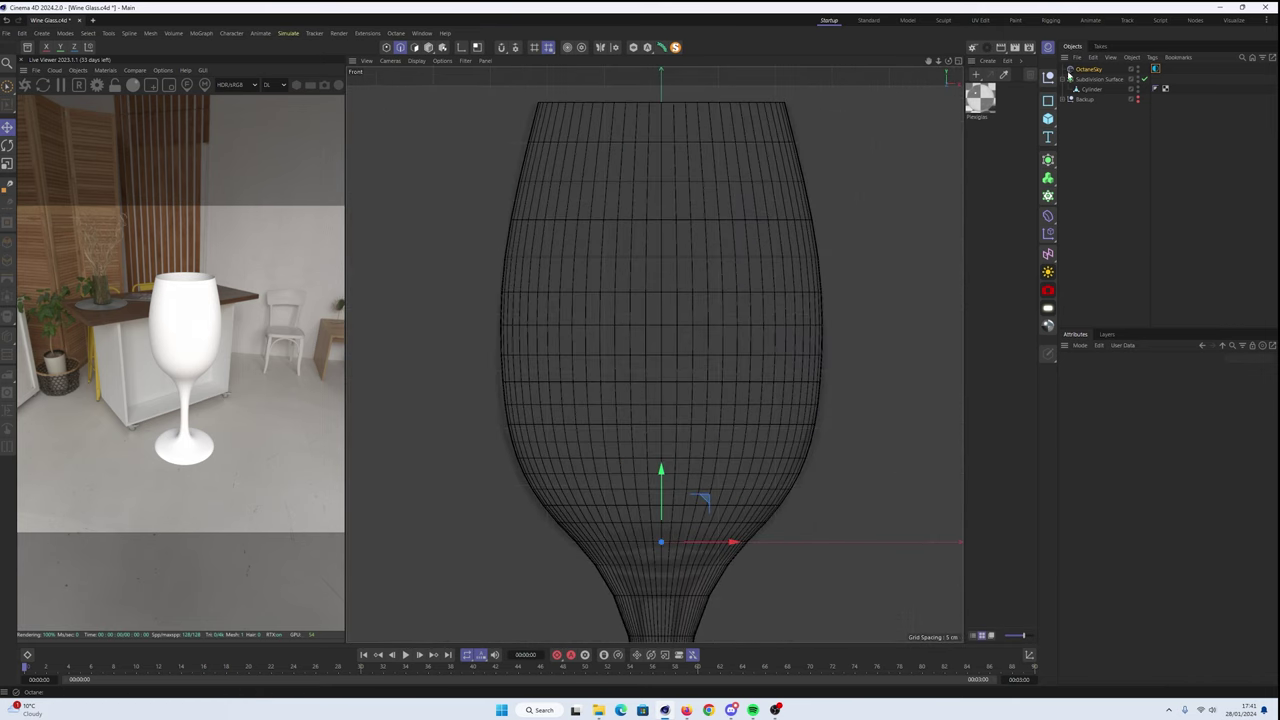
- Widen the glass around its middle loop and delete the checker material tag
{"action": "left_click_drag", "start_coordinate": [665, 218], "coordinate": [660, 408]}
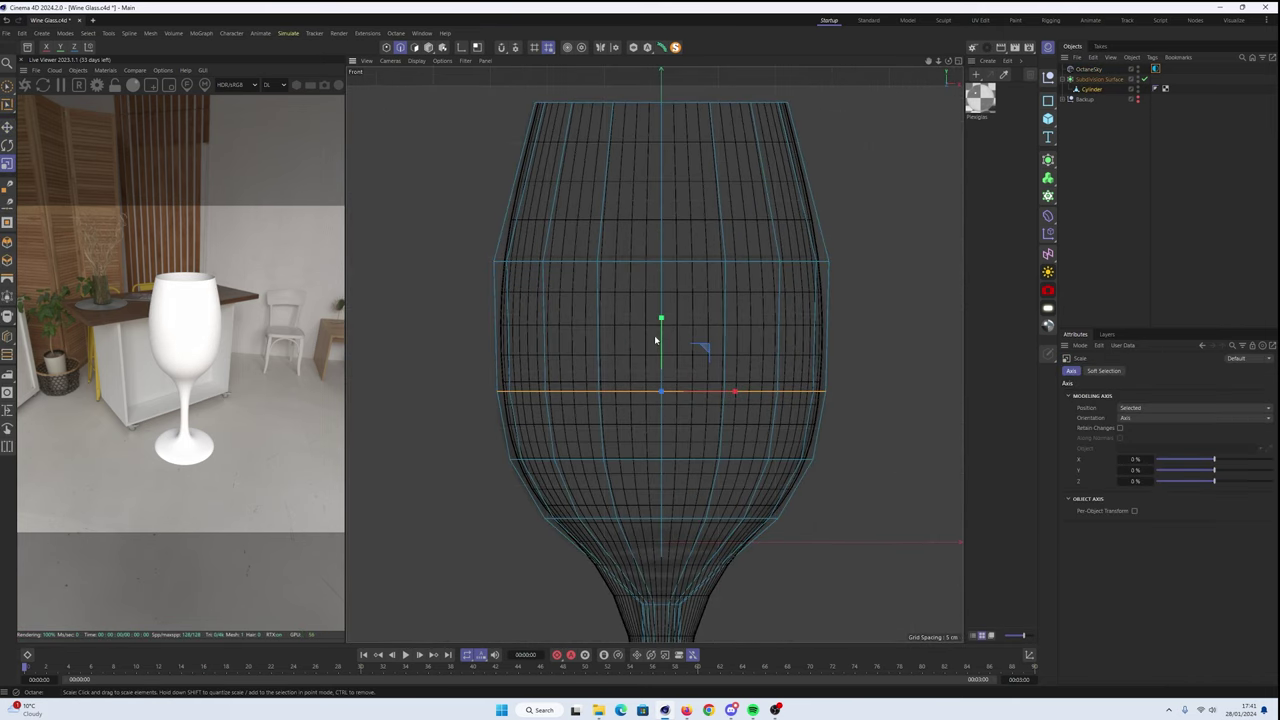
{"action": "left_click_drag", "start_coordinate": [655, 341], "coordinate": [901, 352]}
{"action": "key", "text": "F1"}
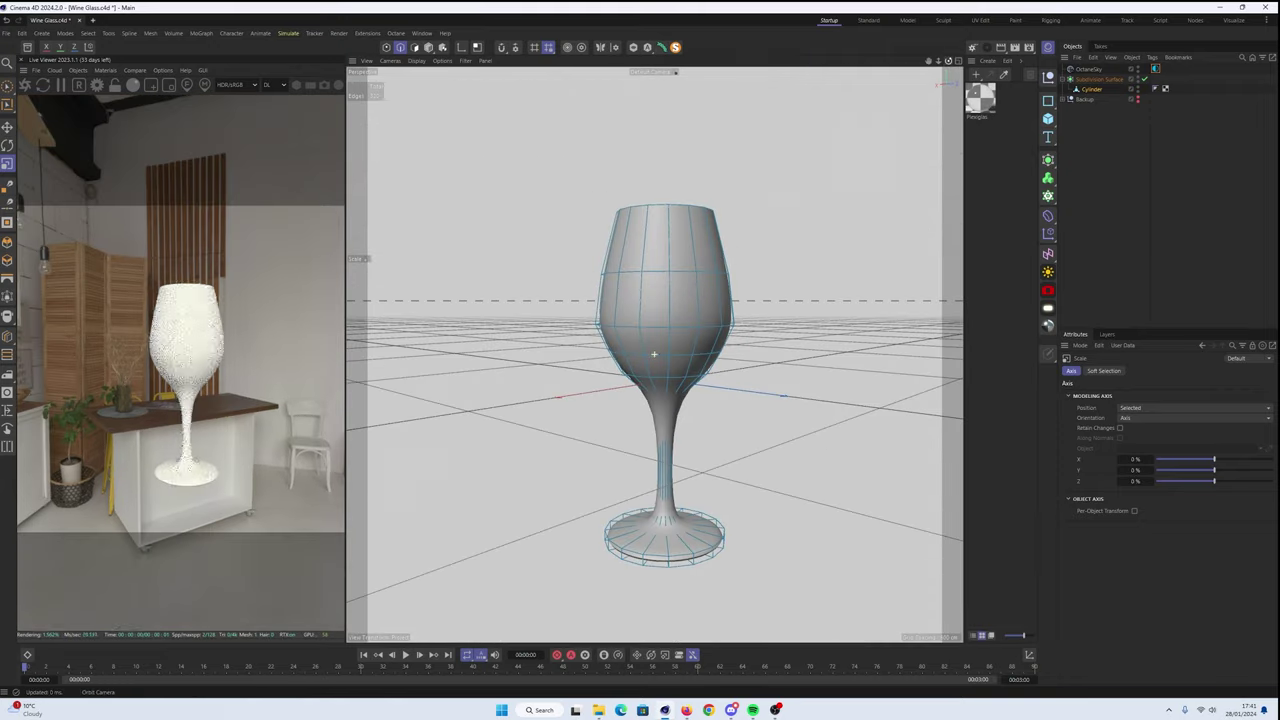
{"action": "left_click_drag", "start_coordinate": [654, 354], "coordinate": [660, 290], "text": "alt"}
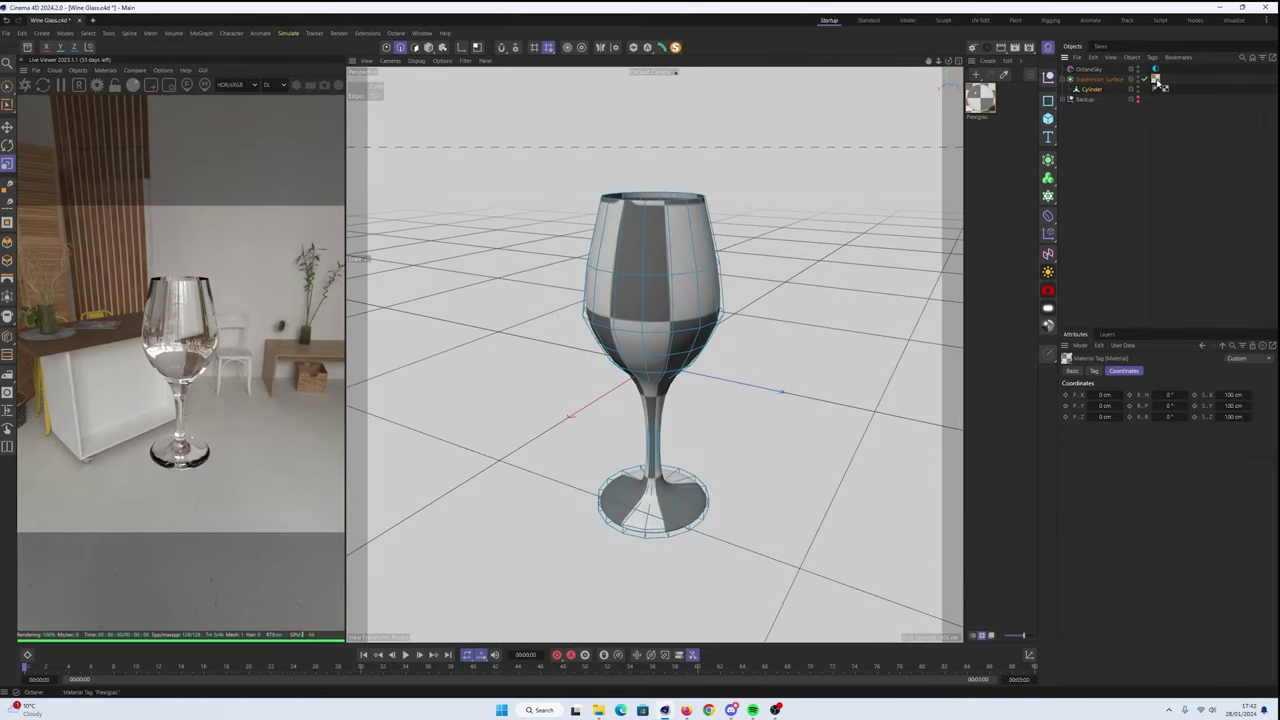
{"action": "key", "text": "Delete"}
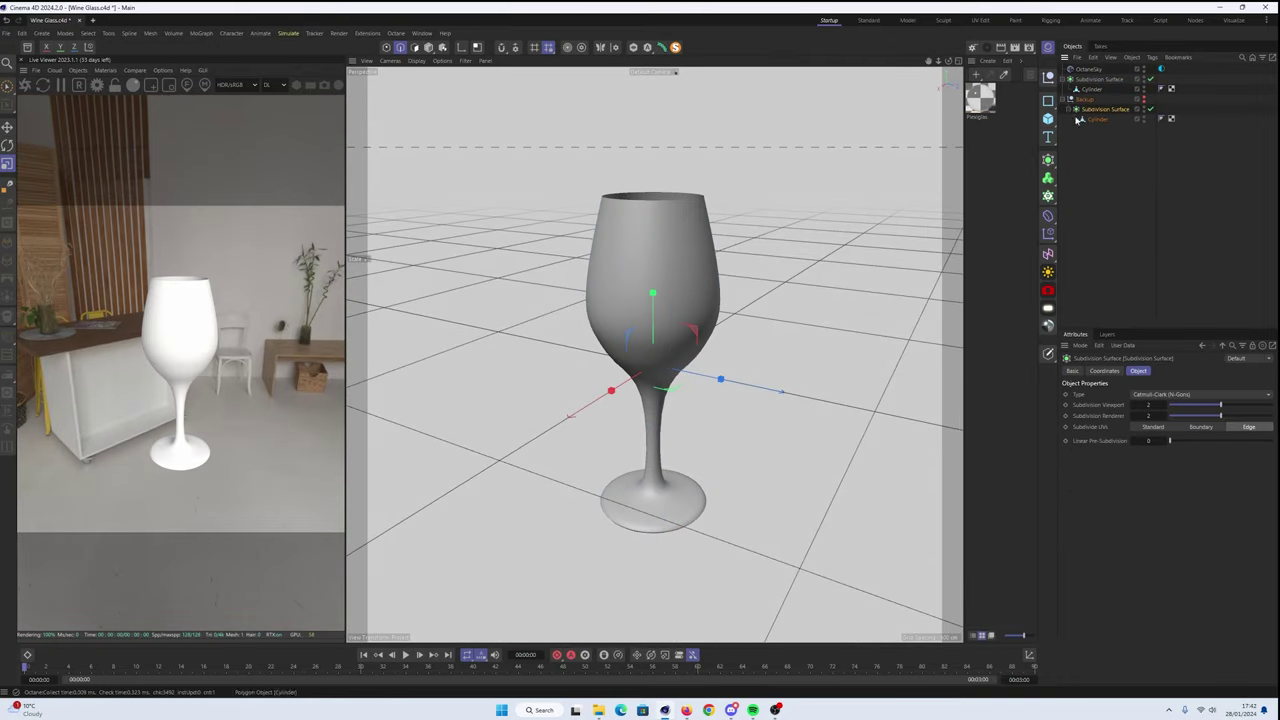
- Collapse the subdivided glass with Current State to Object and put a copy under Backup
{"action": "right_click", "coordinate": [1090, 79]}
{"action": "left_click", "coordinate": [1150, 402]}
{"action": "left_click_drag", "start_coordinate": [987, 95], "coordinate": [1098, 147]}
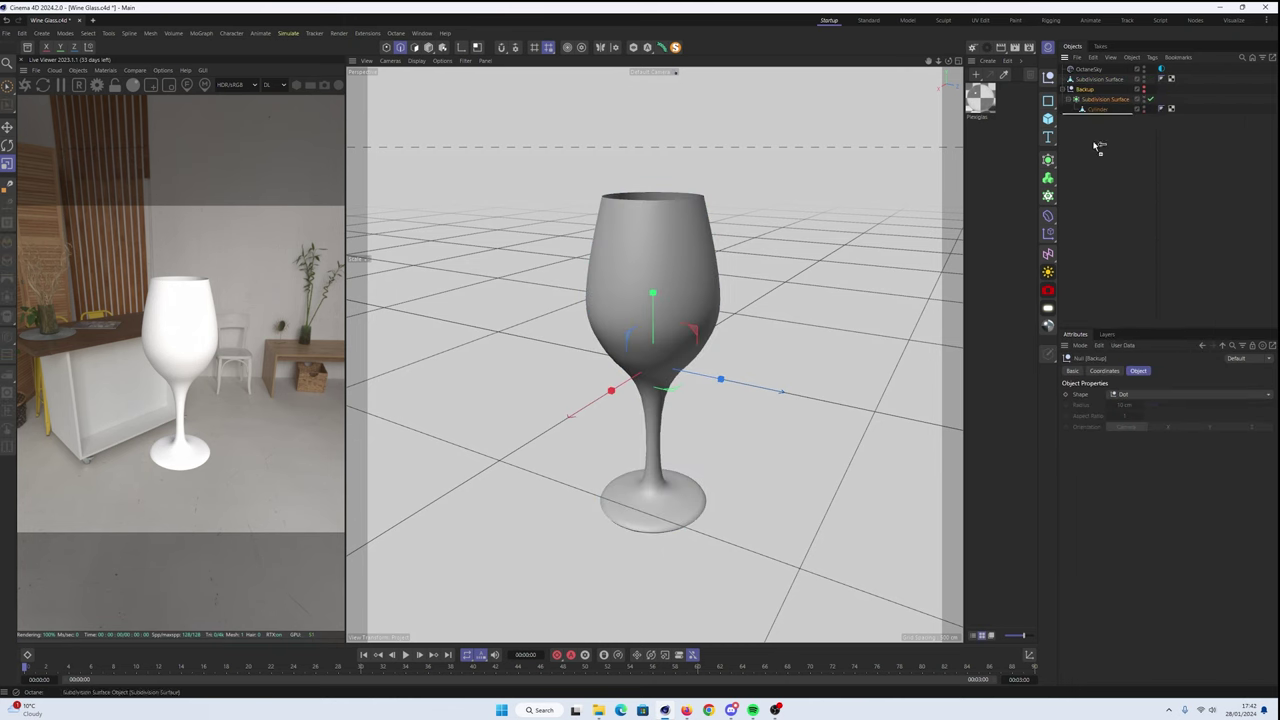
{"action": "middle_click", "coordinate": [650, 350]}
{"action": "middle_click", "coordinate": [536, 406]}
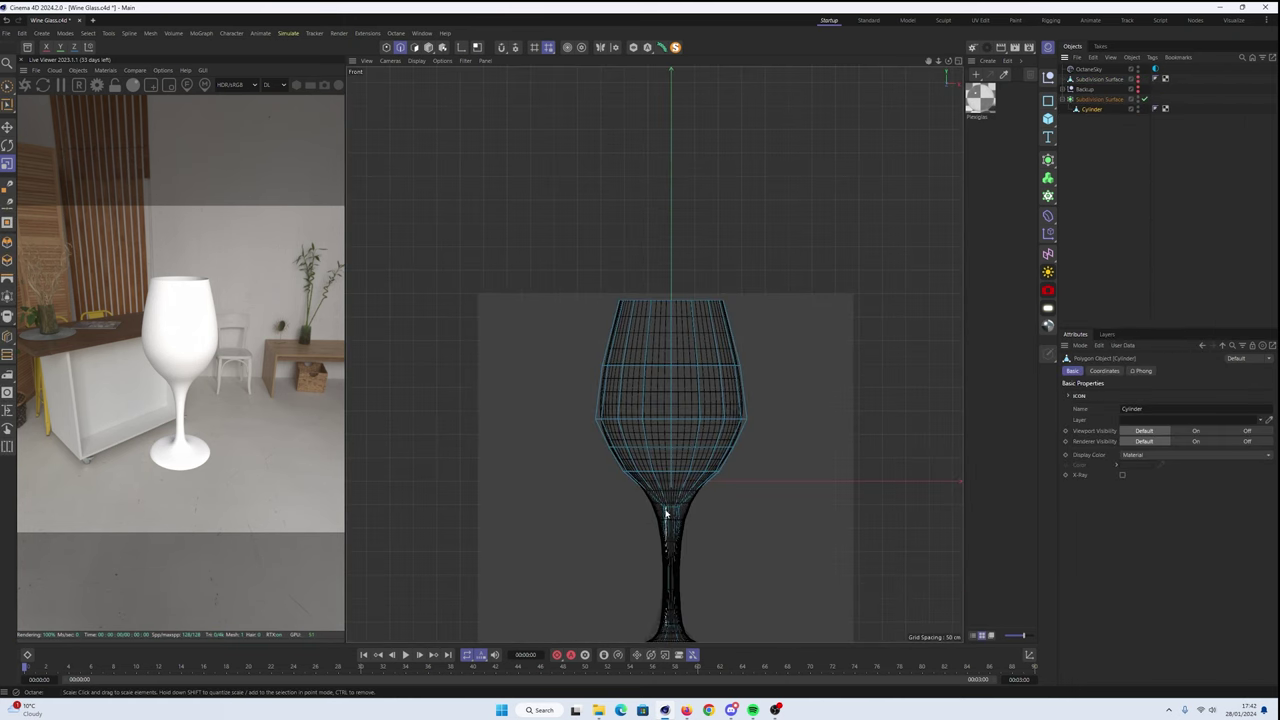
- Select the bowl polygons in the front view, then Normal Move and Inset them
{"action": "left_click", "coordinate": [7, 84]}
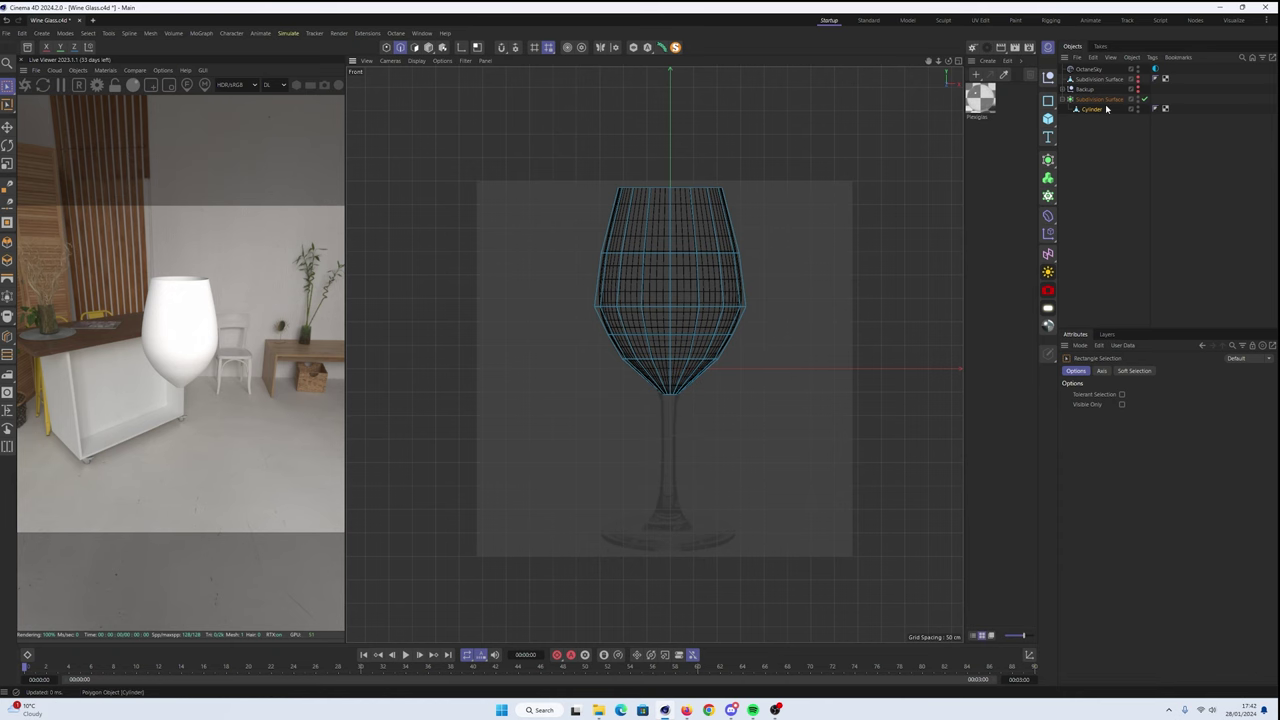
{"action": "right_click", "coordinate": [750, 250]}
{"action": "left_click", "coordinate": [810, 430]}
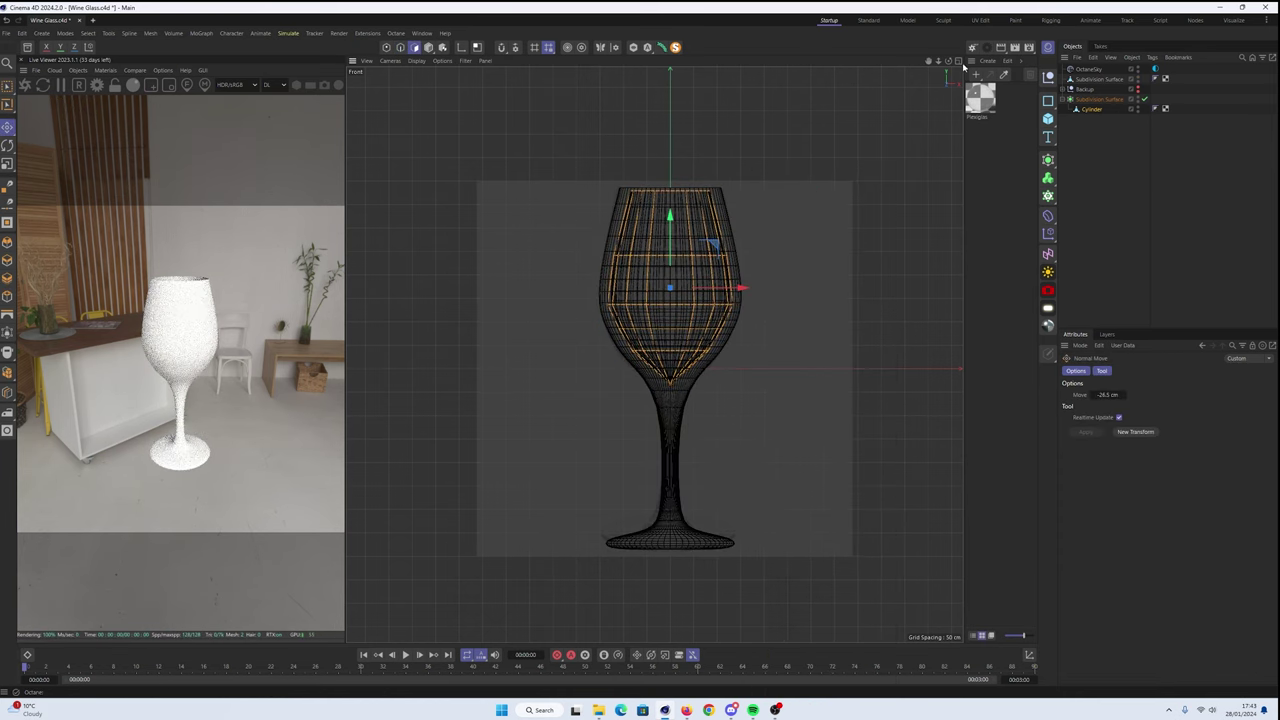
{"action": "middle_click", "coordinate": [700, 350]}
{"action": "middle_click", "coordinate": [810, 500]}
{"action": "key", "text": "i"}
{"action": "scroll", "coordinate": [670, 200], "scroll_direction": "up", "scroll_amount": 5}
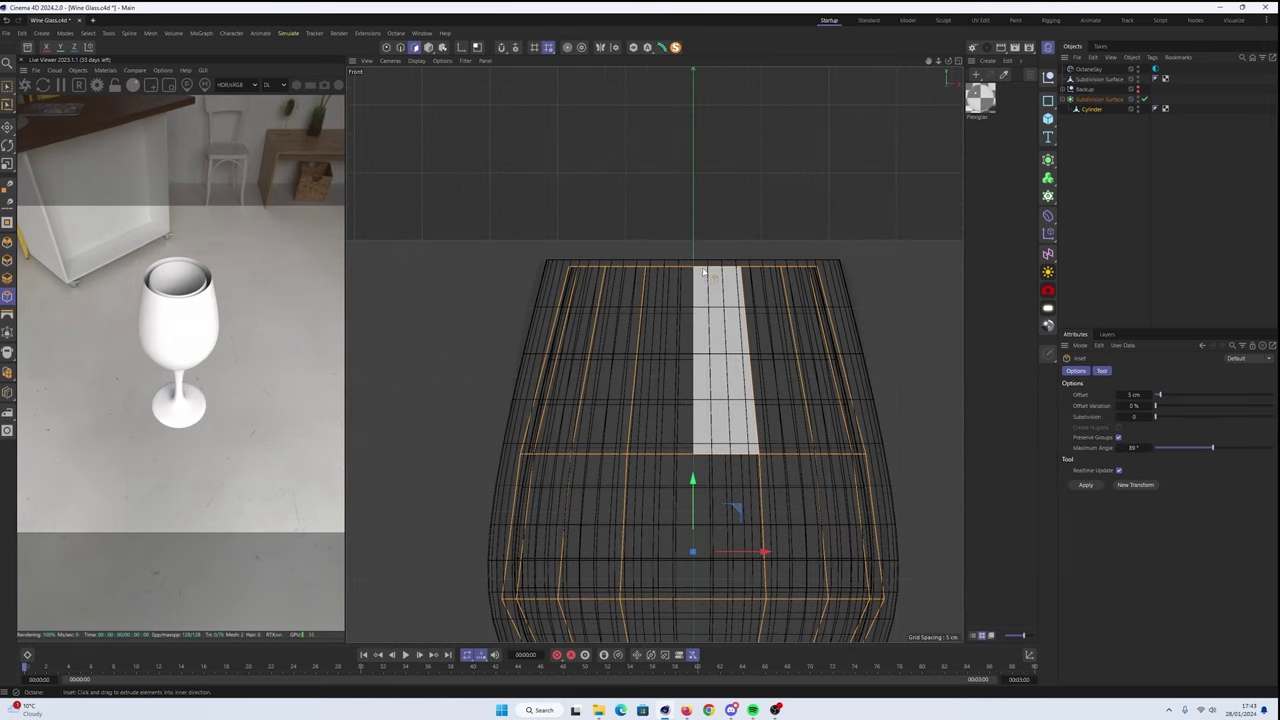
{"action": "key", "text": "e"}
- Scale the small loop at the bowl's bottom up to 200%
{"action": "double_click", "coordinate": [718, 263]}
{"action": "middle_click_drag", "start_coordinate": [756, 400], "coordinate": [726, 442], "text": "alt"}
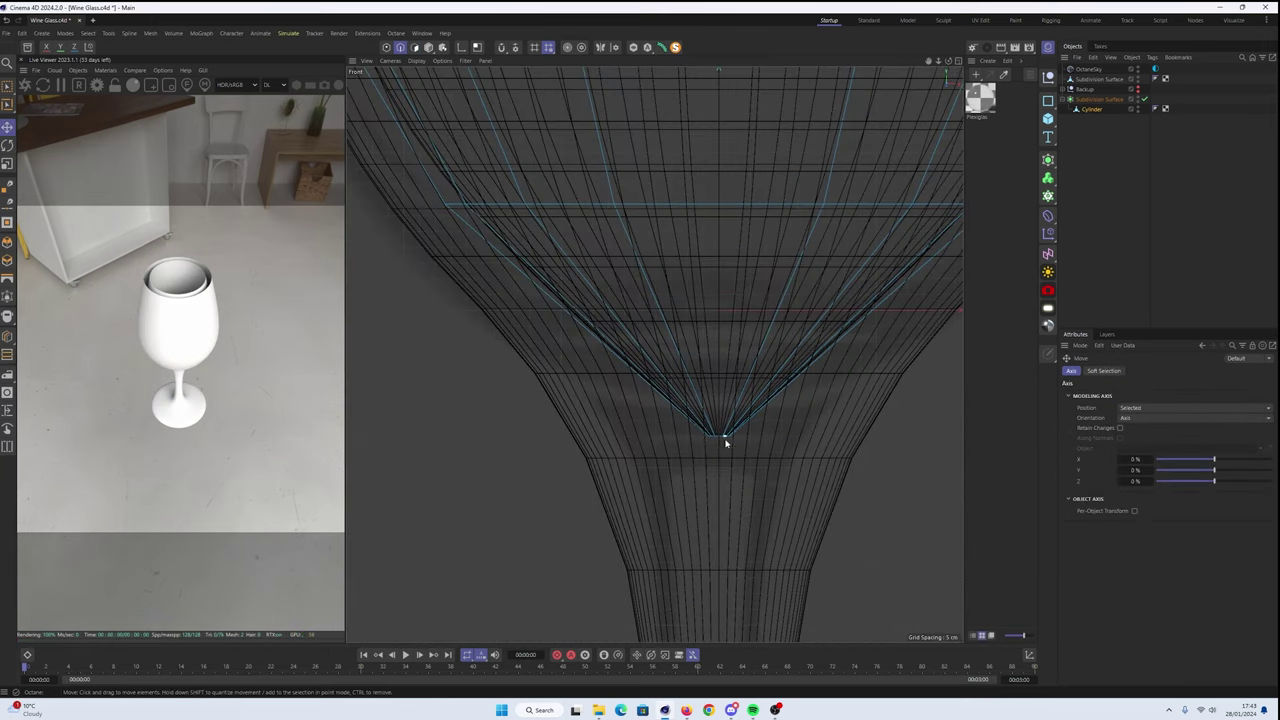
{"action": "left_click", "coordinate": [740, 436]}
{"action": "key", "text": "t"}
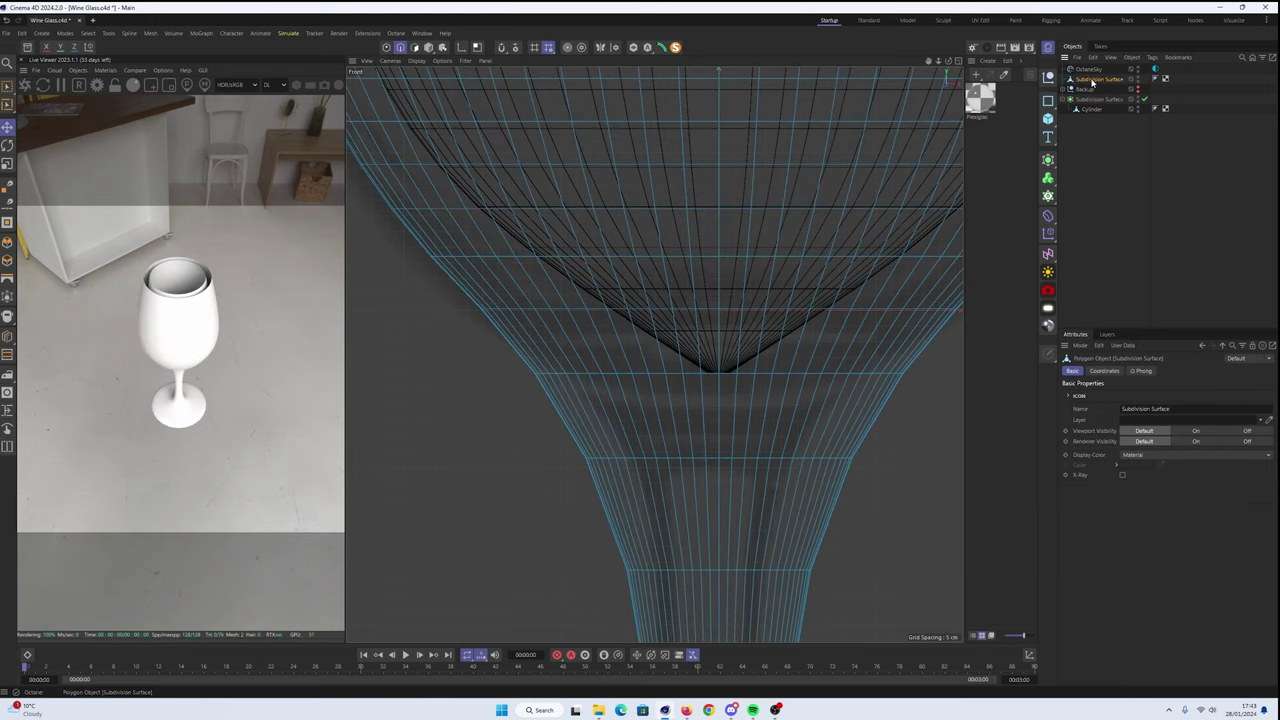
{"action": "left_click_drag", "start_coordinate": [733, 300], "coordinate": [733, 257]}
{"action": "key", "text": "F5"}
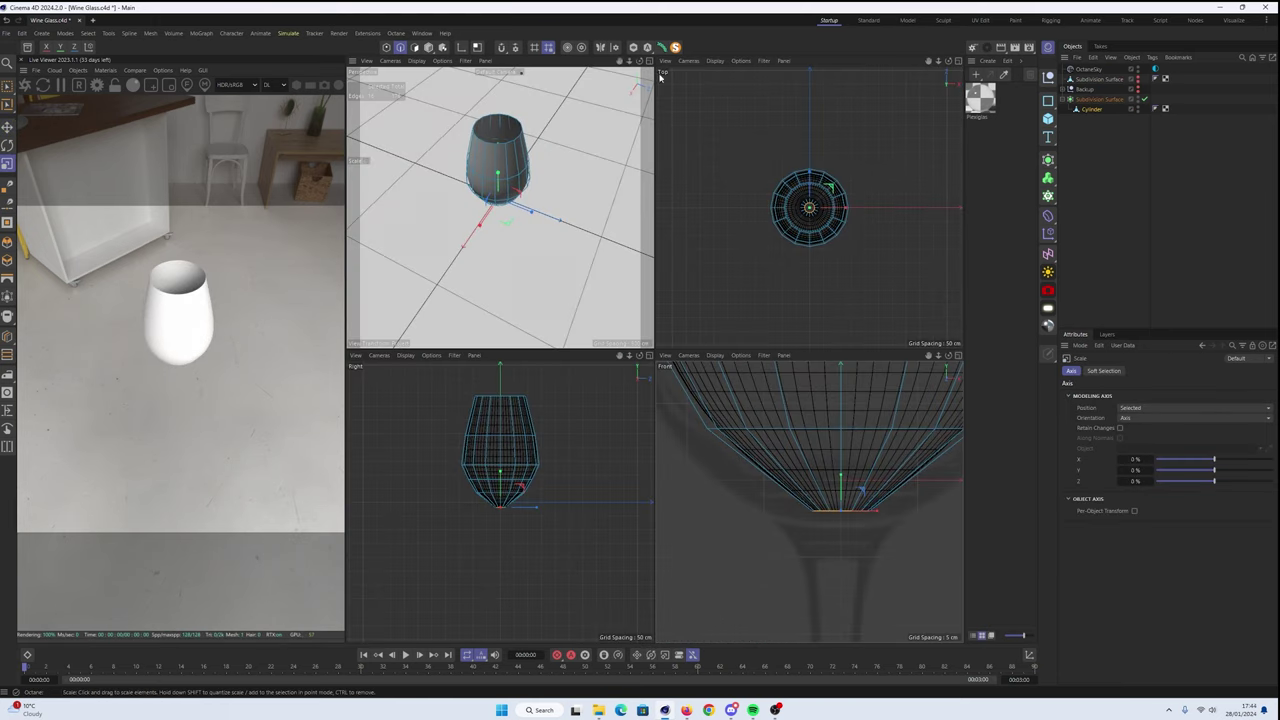
{"action": "key", "text": "F1"}
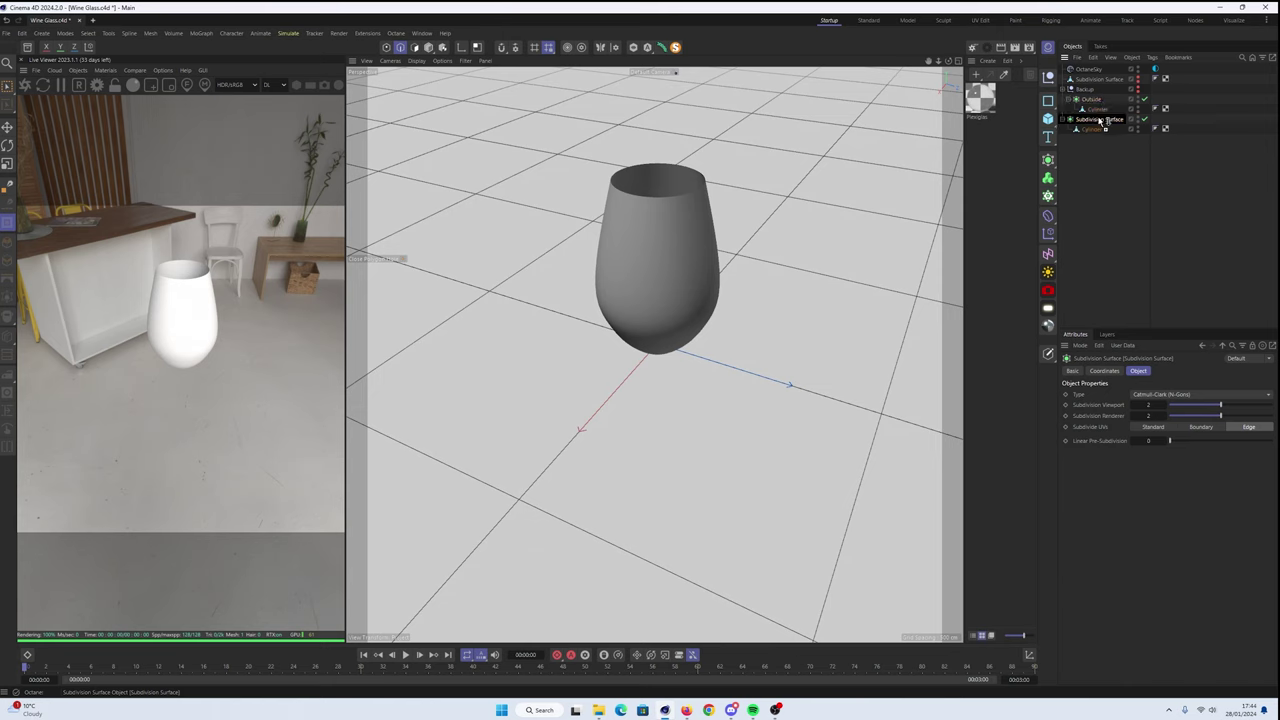
- Merge the inner and outer pieces into one object with Connect Objects + Delete
{"action": "right_click", "coordinate": [1100, 100]}
{"action": "left_click", "coordinate": [1150, 386]}
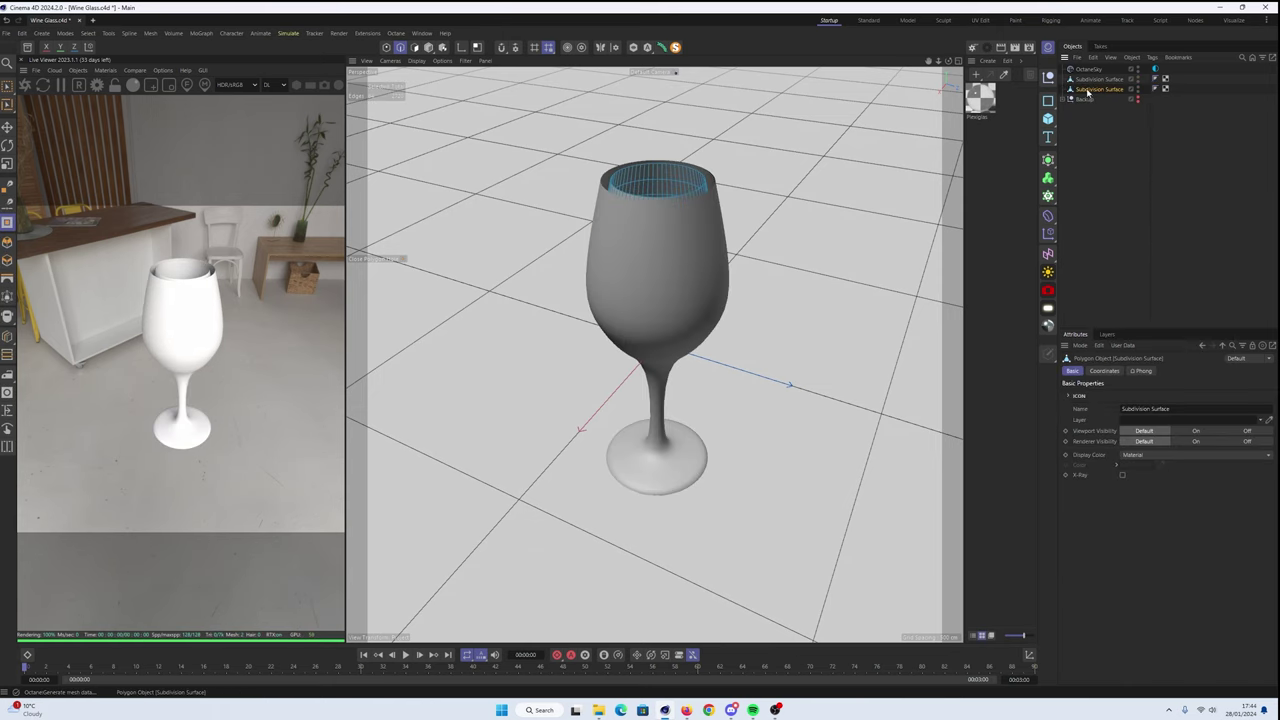
{"action": "right_click", "coordinate": [1100, 90]}
{"action": "left_click", "coordinate": [1140, 378]}
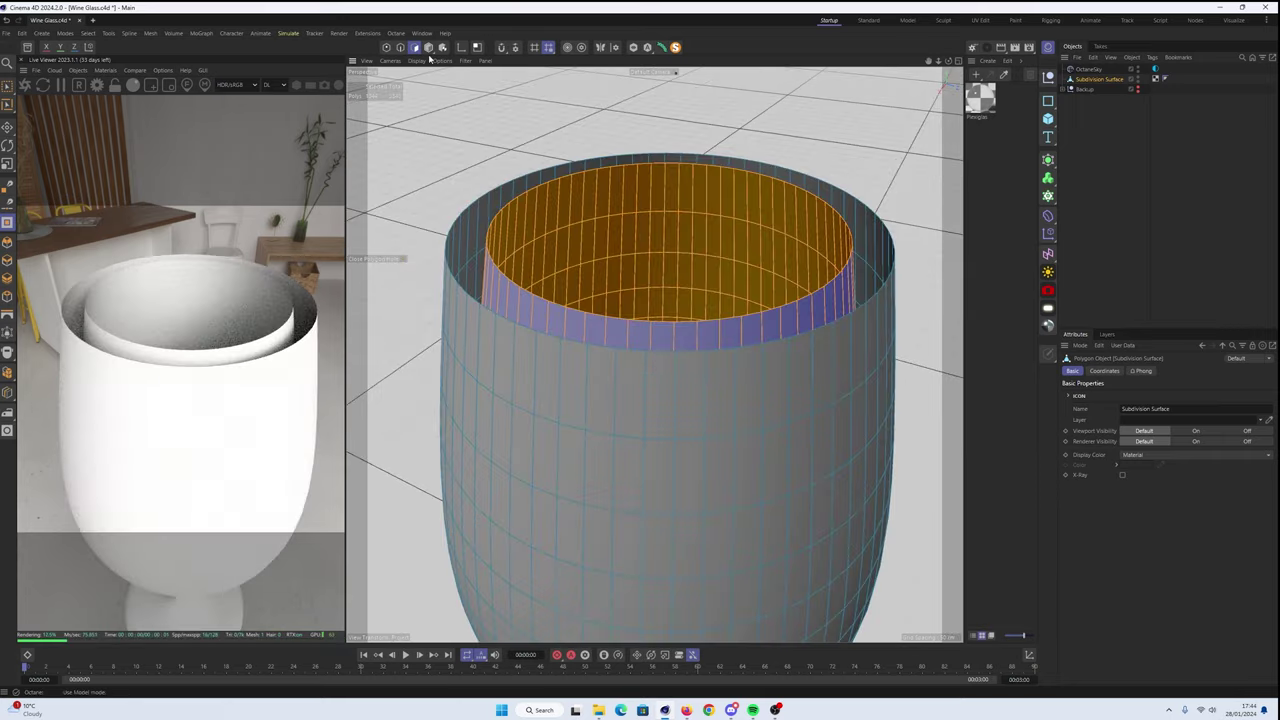
- Bevel the rim edge loop with 6 subdivisions for a rounded rim
{"action": "scroll", "coordinate": [687, 354], "scroll_direction": "up", "scroll_amount": 5}
{"action": "key", "text": "u"}
{"action": "key", "text": "l"}
{"action": "left_click", "coordinate": [687, 354]}
{"action": "right_click", "coordinate": [687, 354]}
{"action": "left_click", "coordinate": [770, 357]}
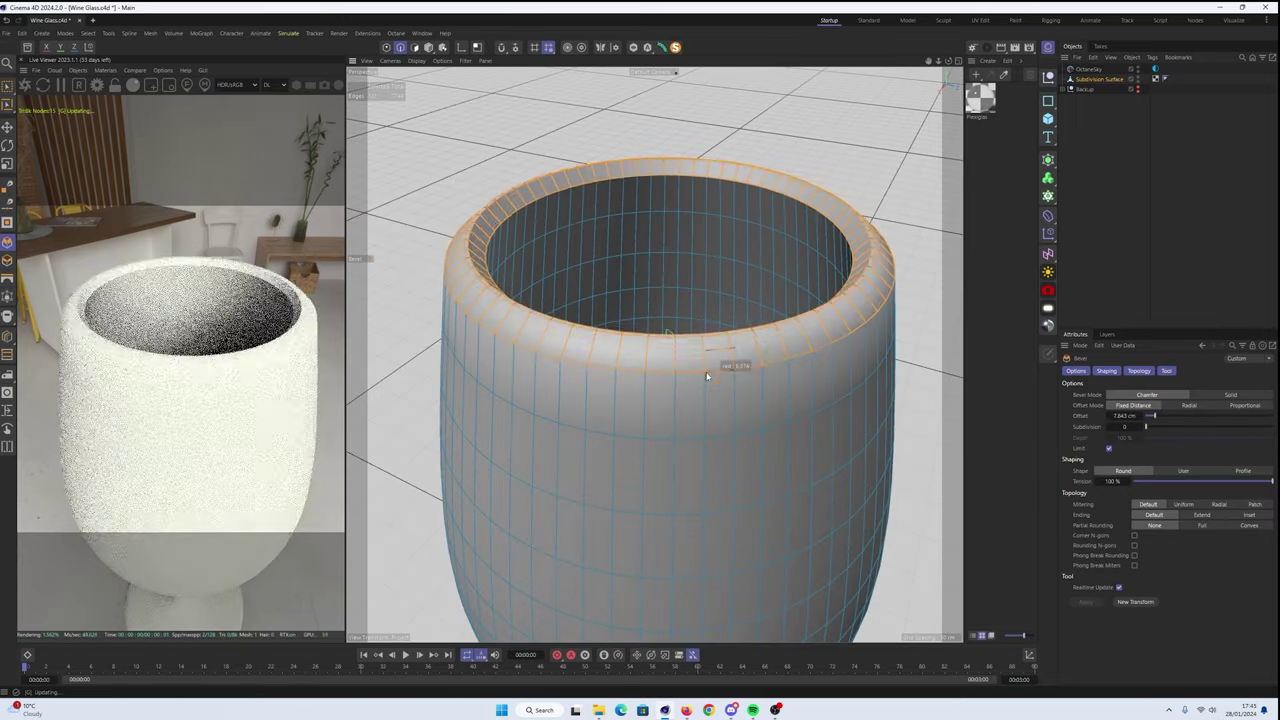
{"action": "left_click_drag", "start_coordinate": [1147, 428], "coordinate": [1183, 427]}
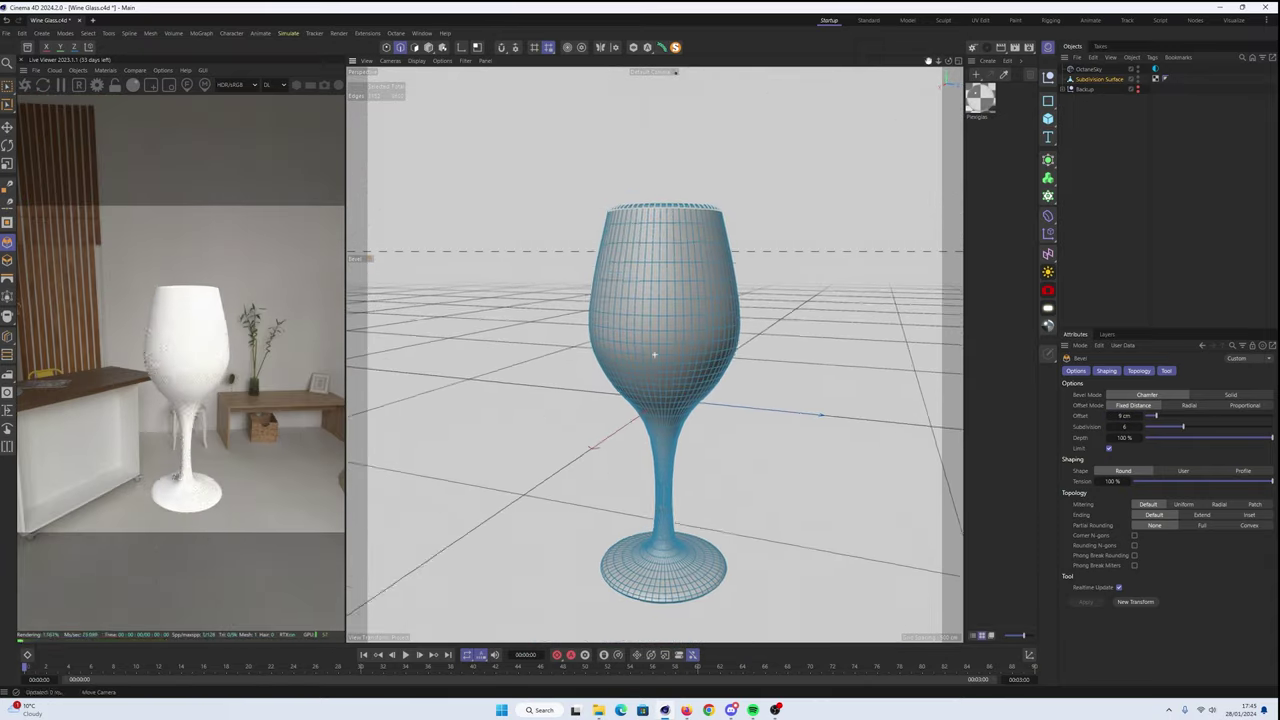
{"action": "left_click", "coordinate": [1083, 87]}
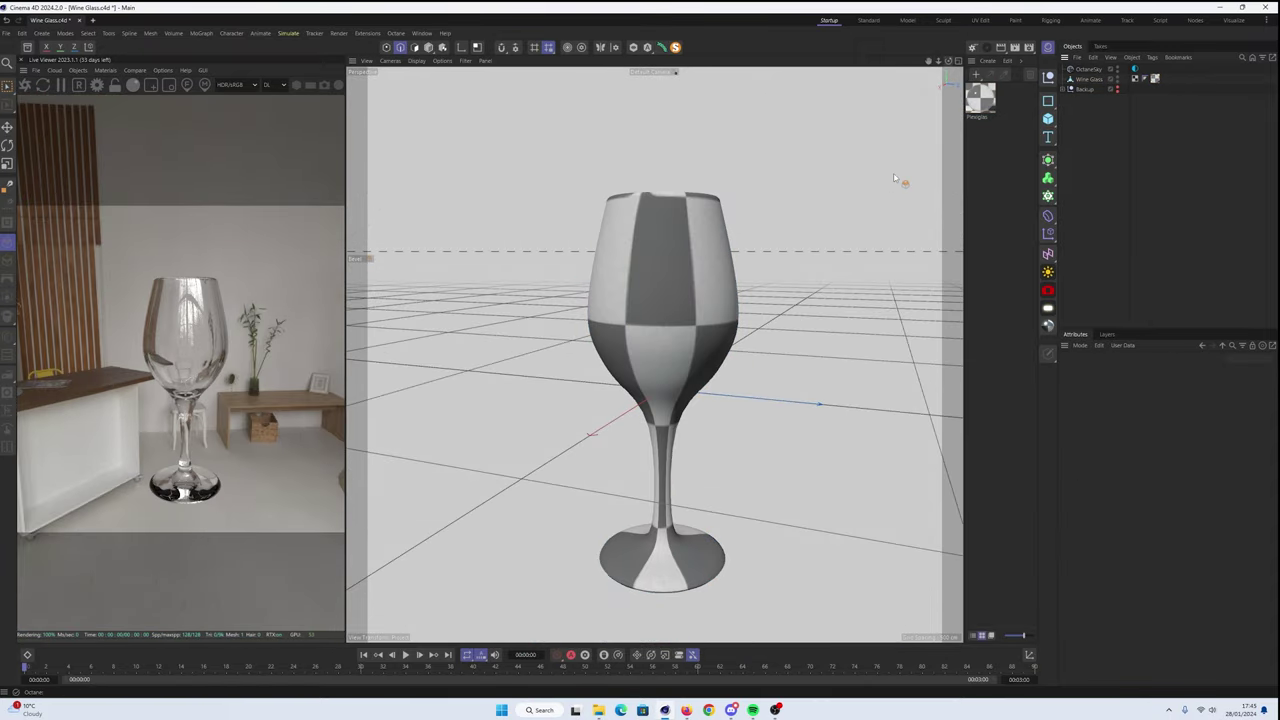
{"action": "left_click_drag", "start_coordinate": [654, 352], "coordinate": [846, 172], "text": "alt"}
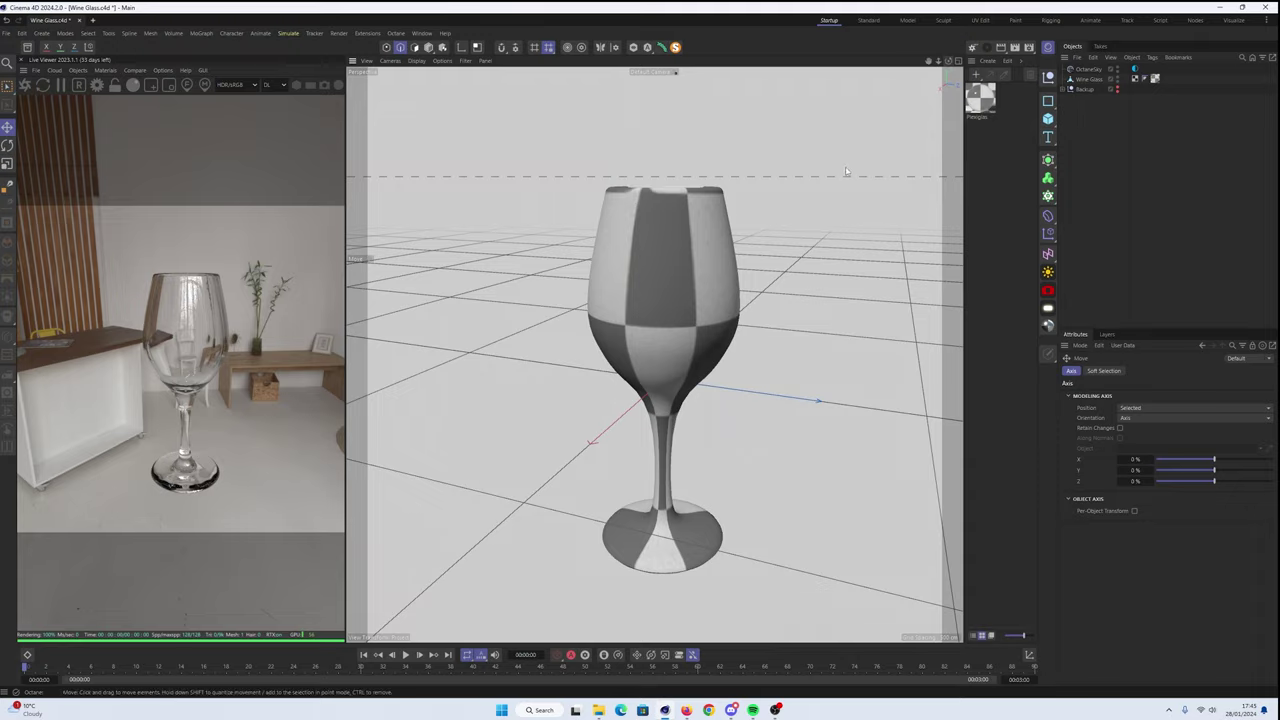
- Search Google Images for 'wine bottle' and copy an Etsy bottle outline image
{"action": "key", "text": "alt+Tab"}
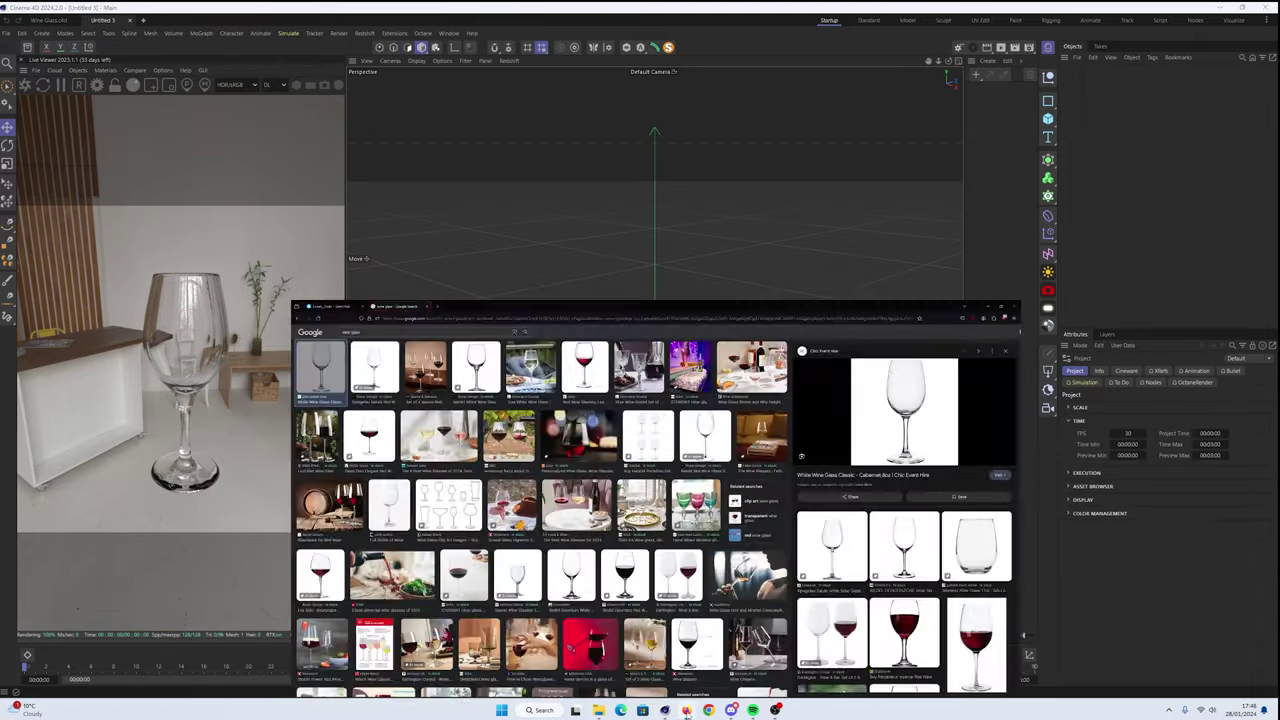
{"action": "type", "text": "wine bottle"}
{"action": "key", "text": "Return"}
{"action": "left_click", "coordinate": [313, 120]}
{"action": "right_click", "coordinate": [1055, 550]}
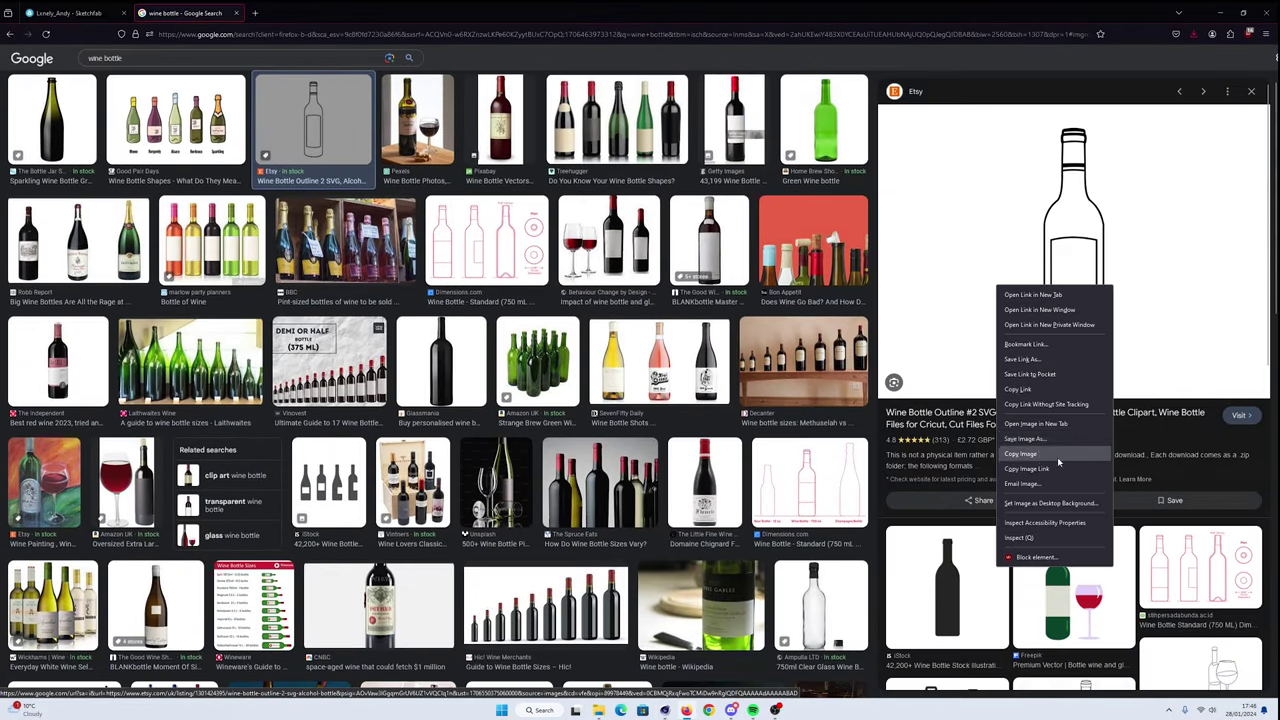
{"action": "left_click", "coordinate": [1057, 457]}
- Save the Dimensions.com wine bottle drawing image
{"action": "left_click", "coordinate": [528, 280]}
{"action": "right_click", "coordinate": [1038, 288]}
{"action": "left_click", "coordinate": [1060, 452]}
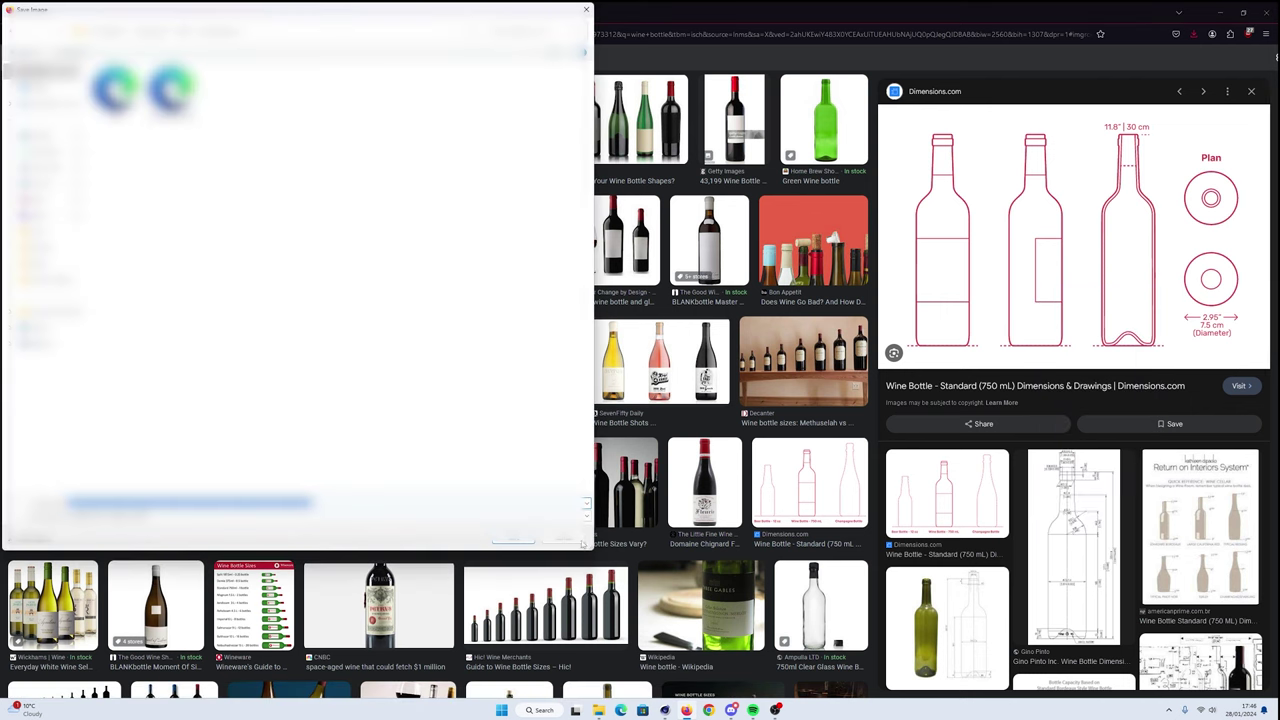
{"action": "key", "text": "Return"}
{"action": "right_click", "coordinate": [1072, 275]}
{"action": "left_click", "coordinate": [1095, 440]}
{"action": "key", "text": "Return"}
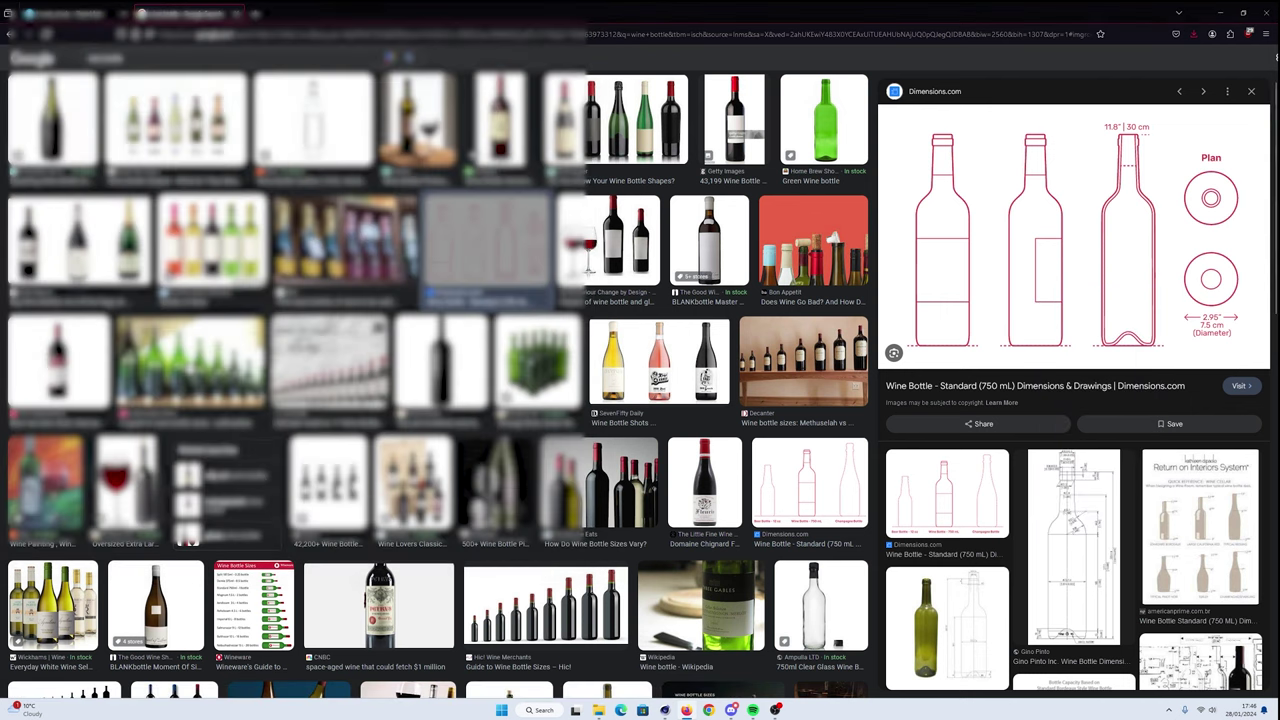
- Search 'svg to jpg' and upload wine glass.svg to the converter
{"action": "key", "text": "ctrl+t"}
{"action": "type", "text": "svg to jpg"}
{"action": "key", "text": "Return"}
{"action": "left_click", "coordinate": [632, 229]}
{"action": "key", "text": "Return"}
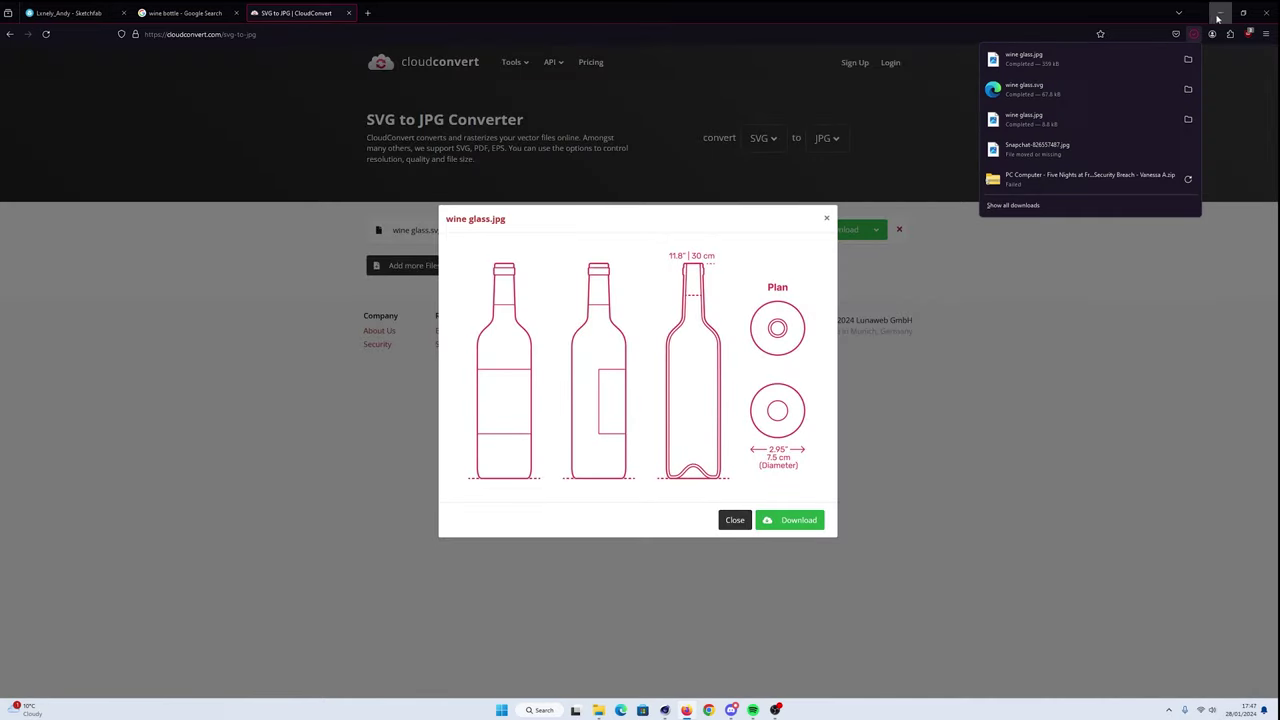
{"action": "left_click", "coordinate": [1218, 14]}
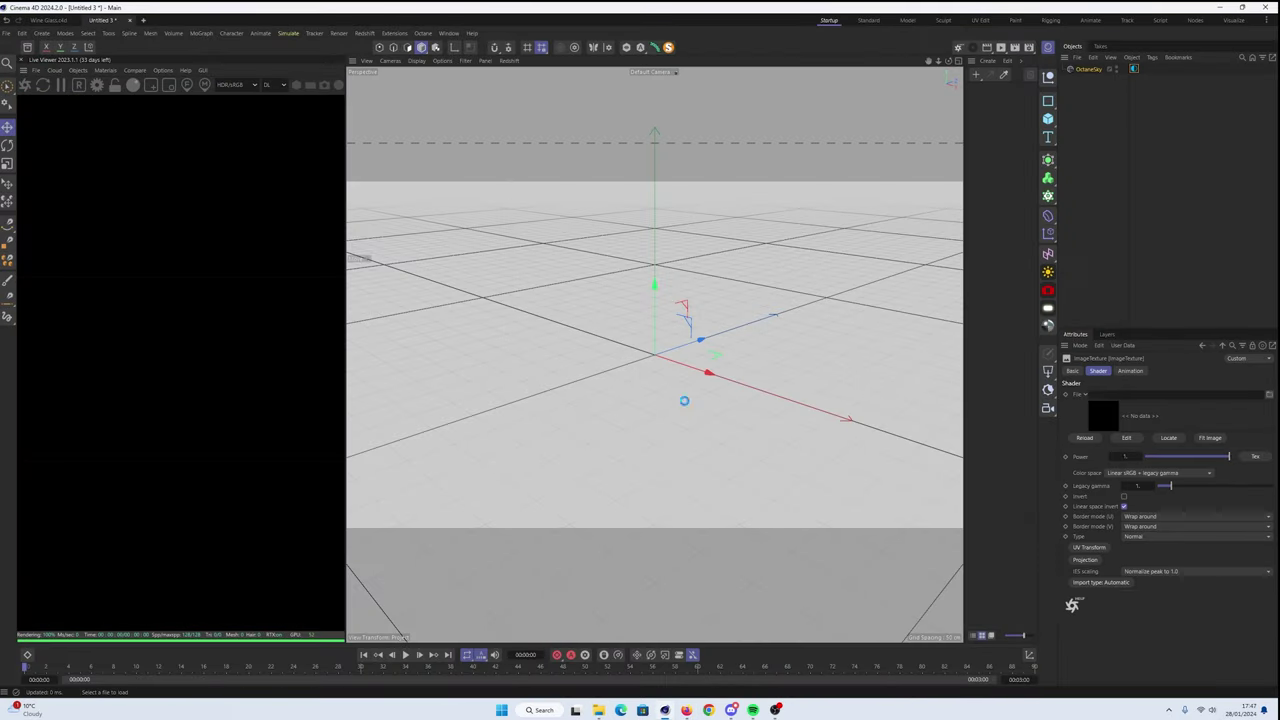
- Open the Bottle of Wine scene, set the bottle blueprint as front background, add a cylinder
{"action": "key", "text": "ctrl+o"}
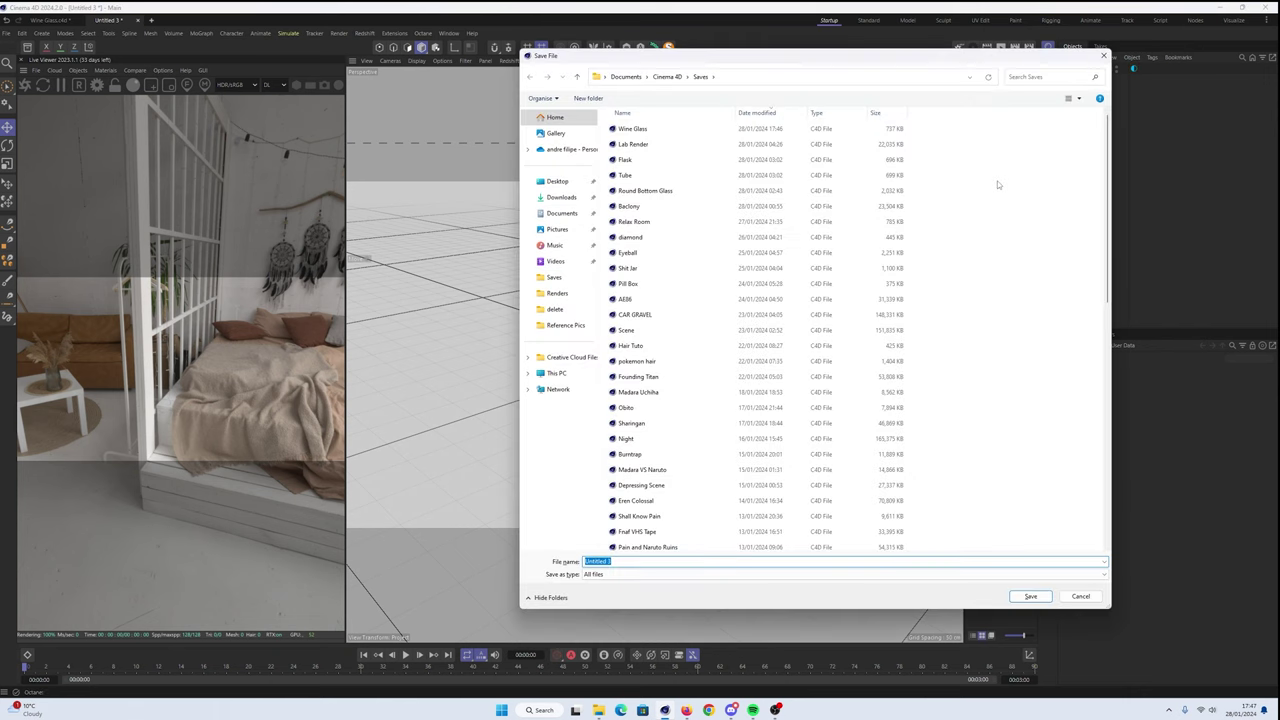
{"action": "key", "text": "Return"}
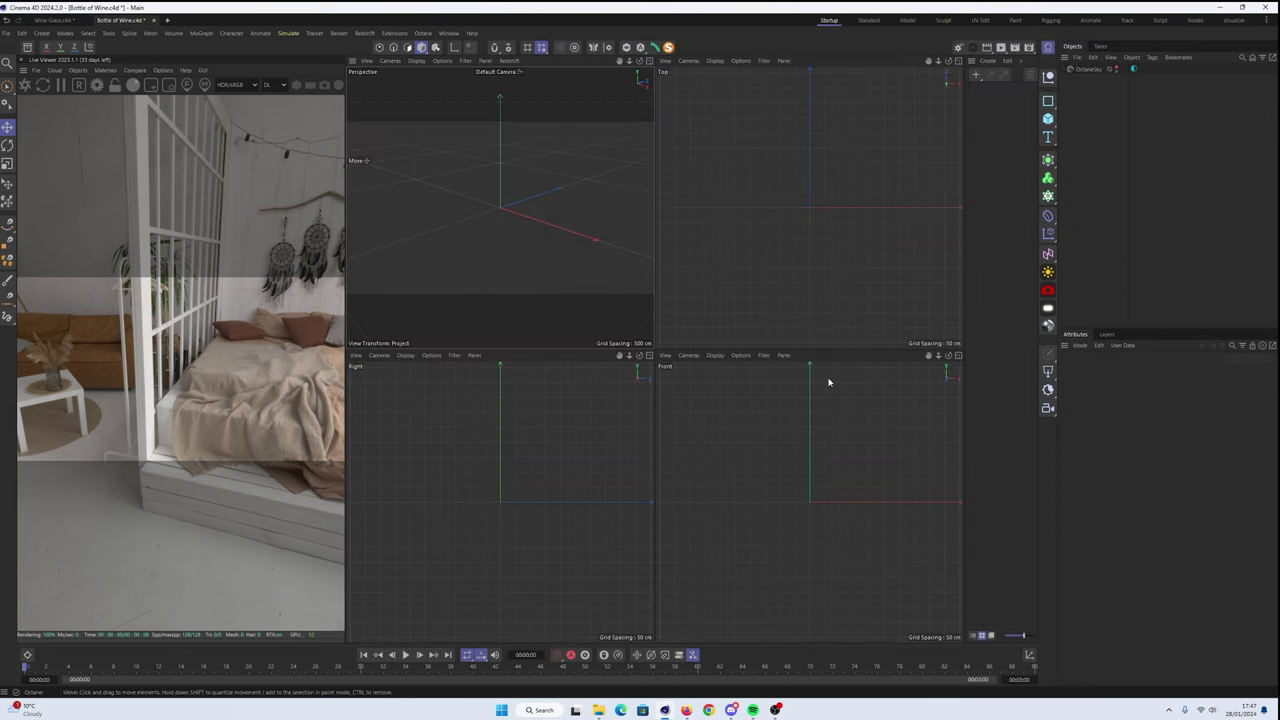
{"action": "middle_click", "coordinate": [828, 381]}
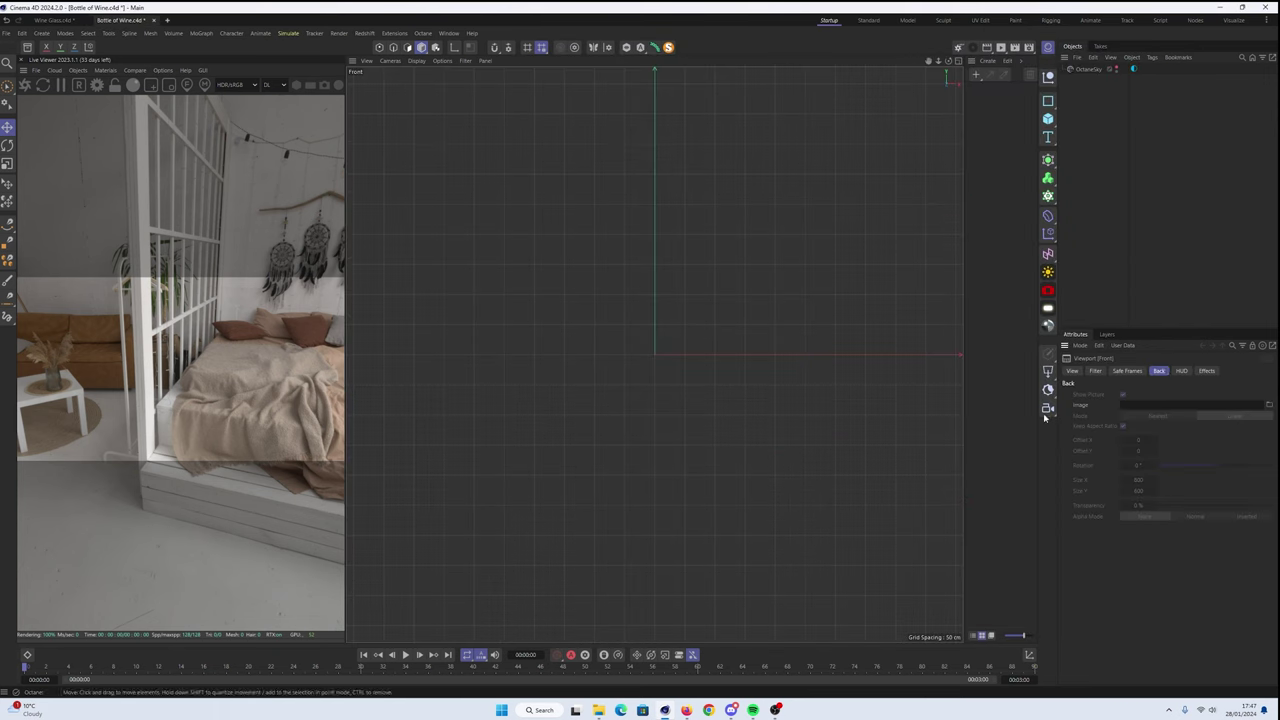
{"action": "left_click", "coordinate": [1268, 405]}
{"action": "double_click", "coordinate": [634, 148]}
{"action": "left_click", "coordinate": [1048, 118]}
{"action": "left_click", "coordinate": [1150, 136]}
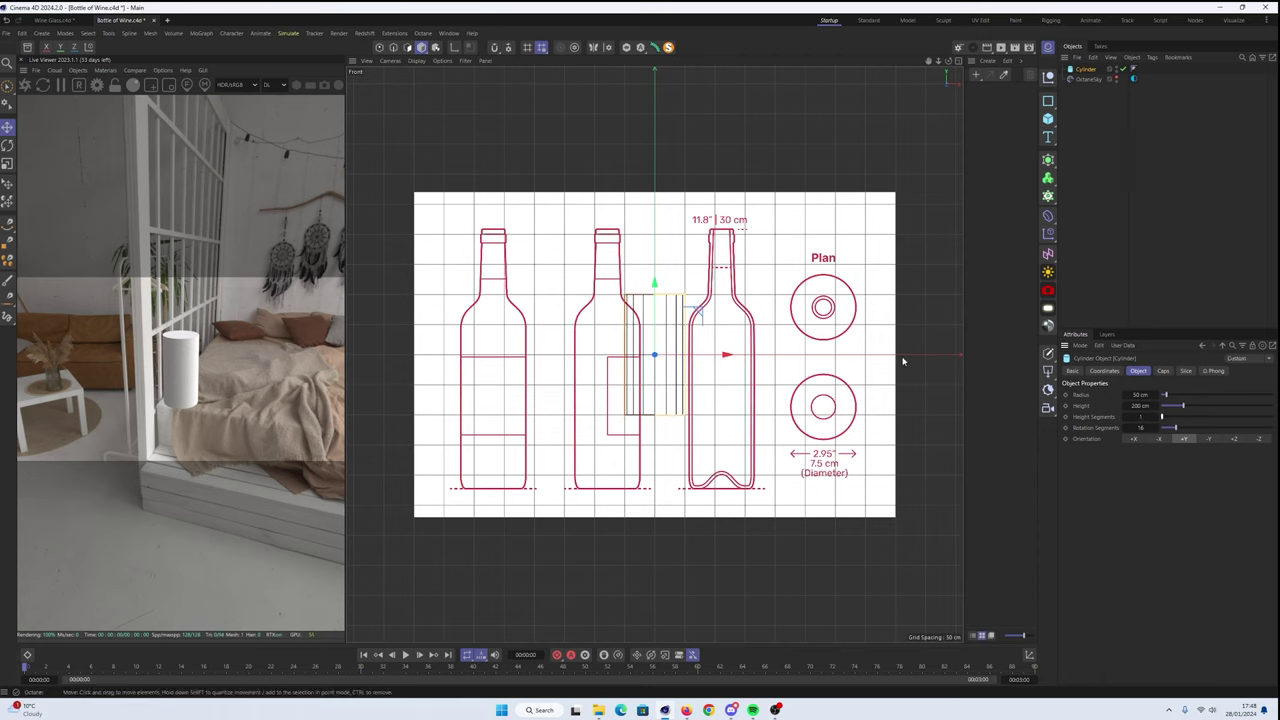
- Offset the blueprint, fade it to 90% transparency, and resize the cylinder to the bottle
{"action": "key", "text": "shift+v"}
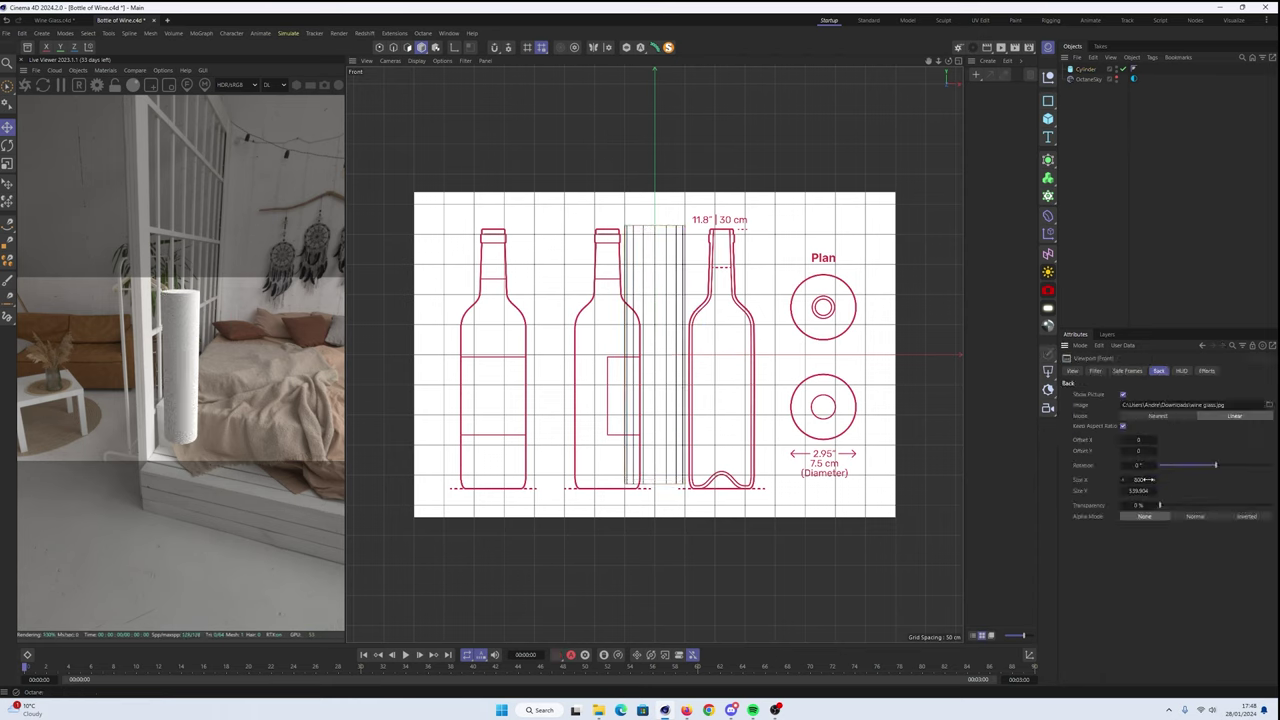
{"action": "left_click_drag", "start_coordinate": [1154, 439], "coordinate": [1152, 451]}
{"action": "left_click_drag", "start_coordinate": [1163, 508], "coordinate": [1230, 508]}
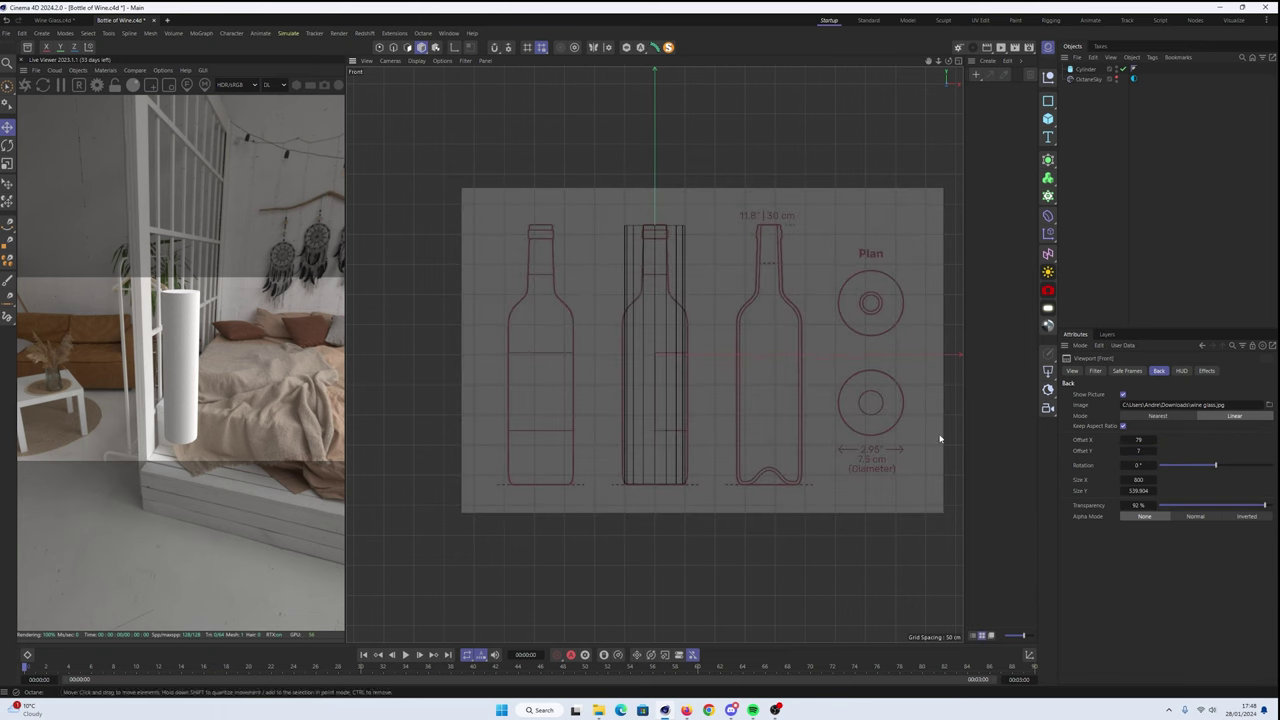
{"action": "scroll", "coordinate": [631, 251], "scroll_direction": "up", "scroll_amount": 5}
{"action": "scroll", "coordinate": [729, 520], "scroll_direction": "down", "scroll_amount": 8}
{"action": "scroll", "coordinate": [731, 395], "scroll_direction": "up", "scroll_amount": 5}
{"action": "left_click_drag", "start_coordinate": [717, 134], "coordinate": [722, 134]}
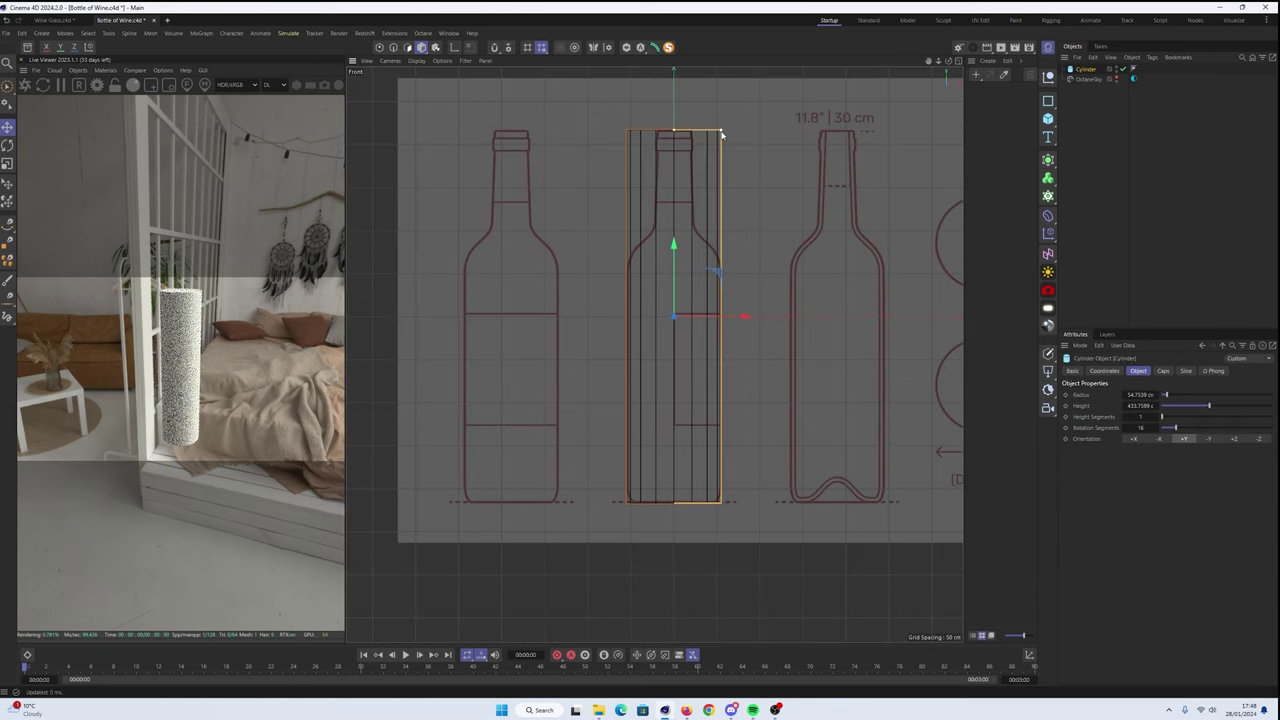
{"action": "left_click_drag", "start_coordinate": [1140, 439], "coordinate": [1138, 439]}
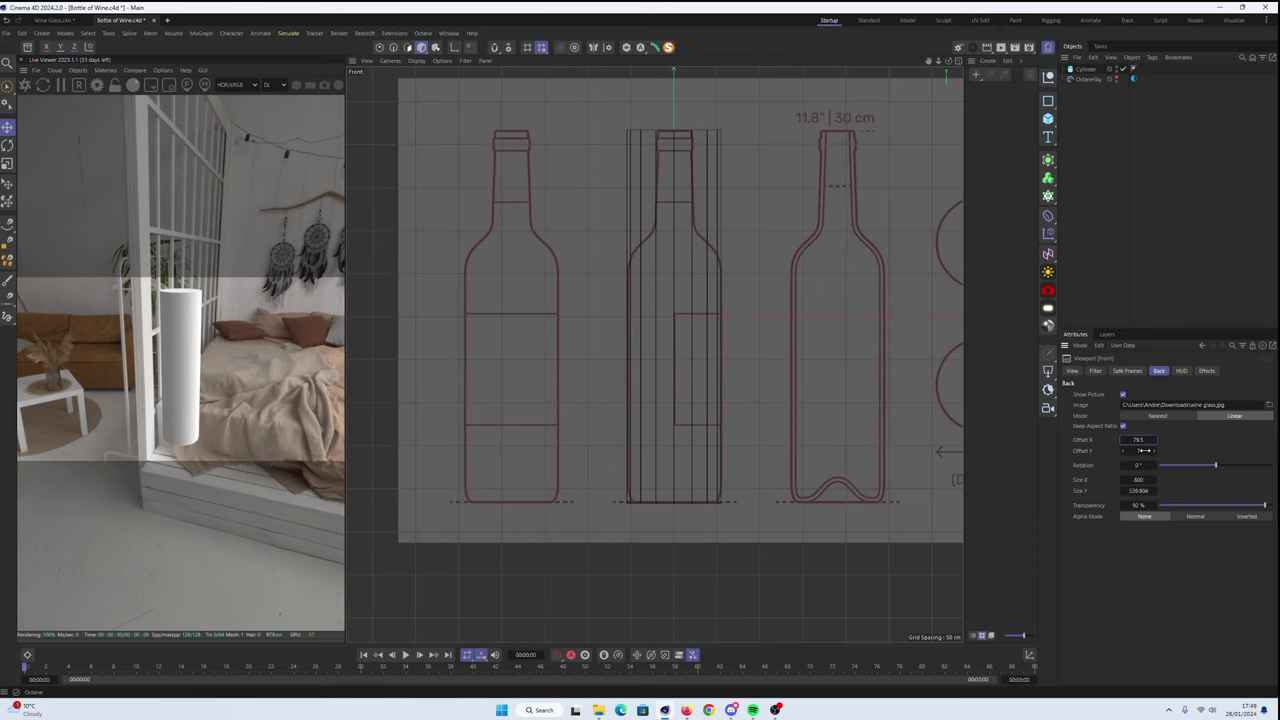
{"action": "left_click", "coordinate": [1090, 70]}
- Put the cylinder under a Subdivision Surface and switch to polygon editing in the front view
{"action": "left_click", "coordinate": [1048, 178], "text": "alt"}
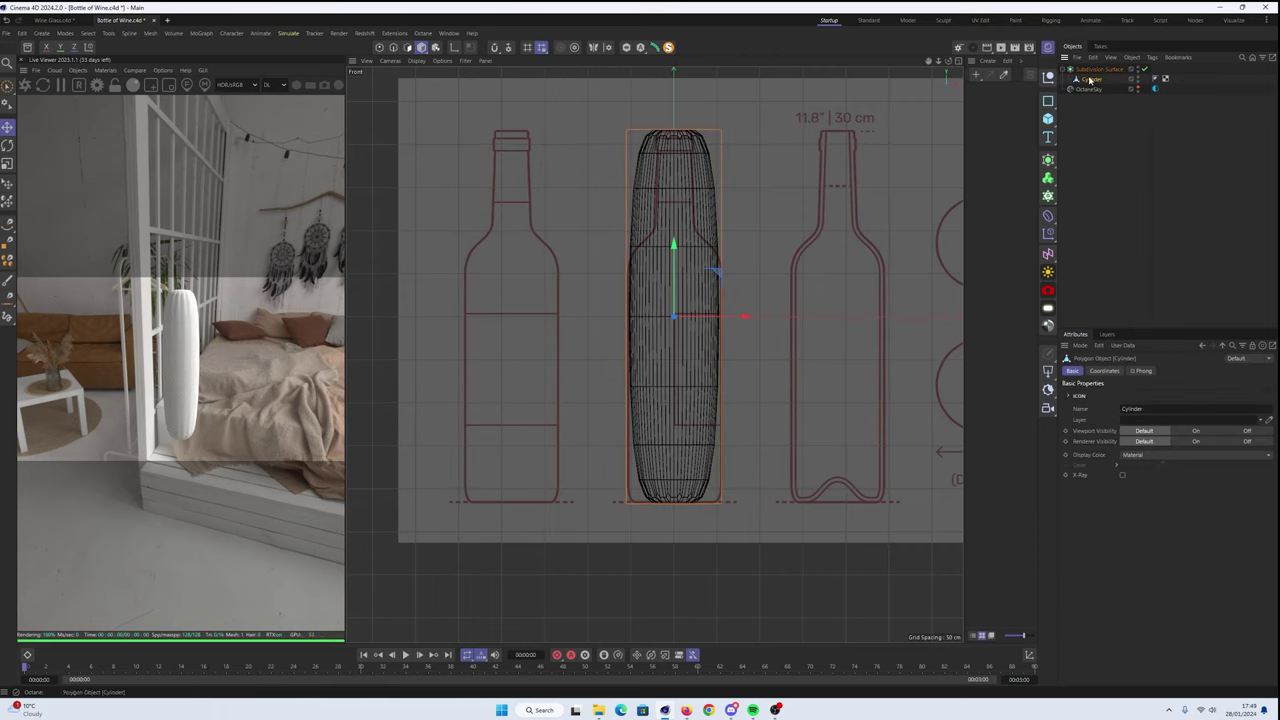
{"action": "left_click", "coordinate": [410, 52]}
{"action": "key", "text": "F5"}
{"action": "key", "text": "9"}
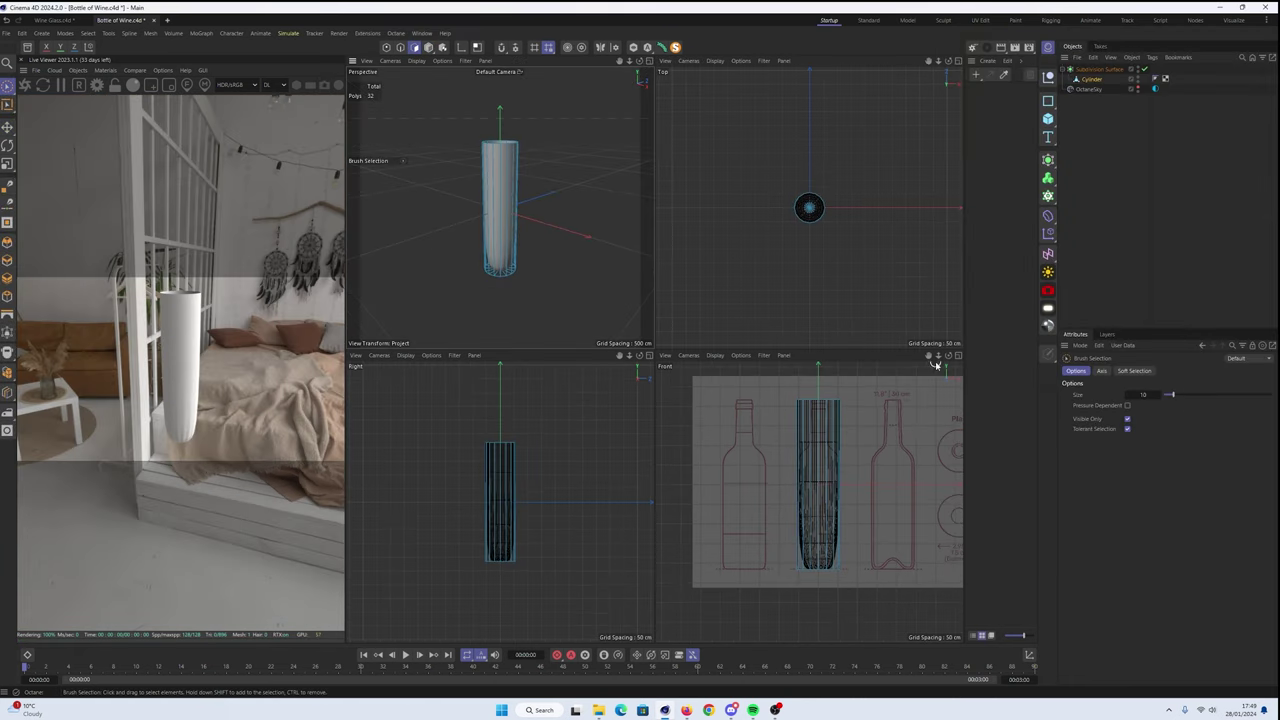
{"action": "key", "text": "F4"}
- Cut an edge loop at the bottle's shoulder and narrow the neck to match the blueprint
{"action": "scroll", "coordinate": [713, 522], "scroll_direction": "up", "scroll_amount": 5}
{"action": "key", "text": "u"}
{"action": "key", "text": "l"}
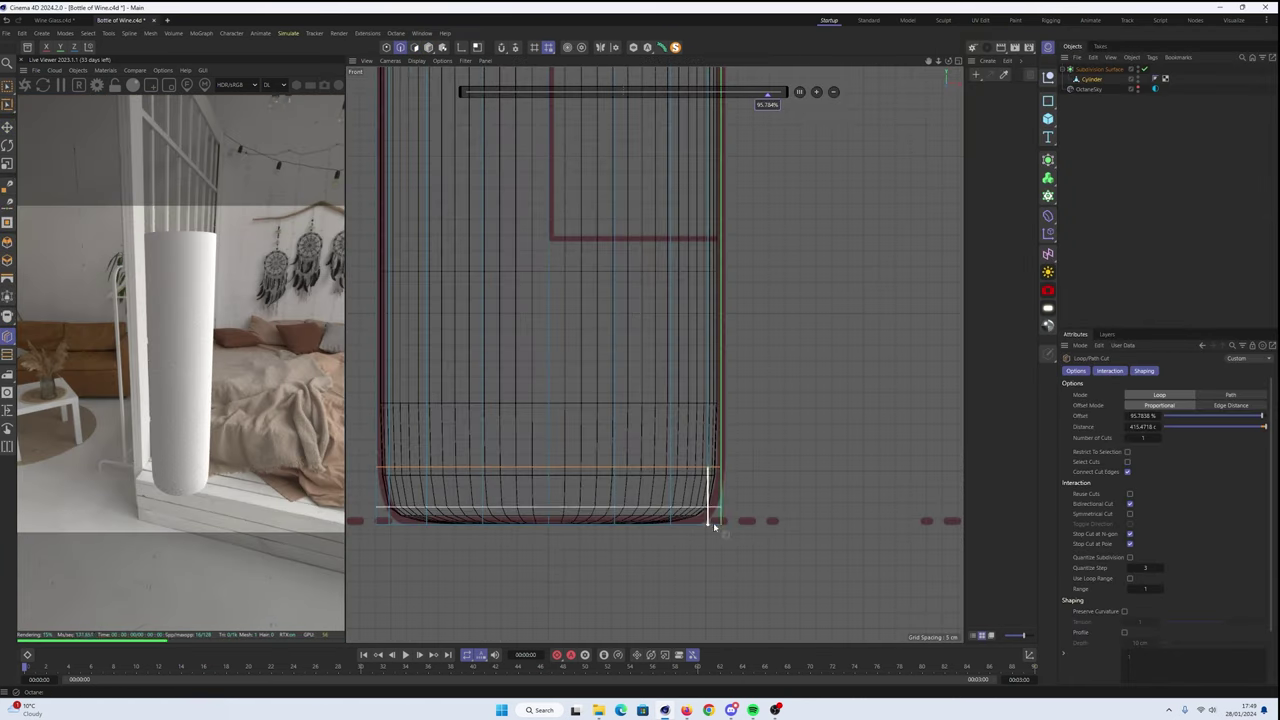
{"action": "scroll", "coordinate": [641, 525], "scroll_direction": "down", "scroll_amount": 5}
{"action": "key", "text": "k"}
{"action": "key", "text": "l"}
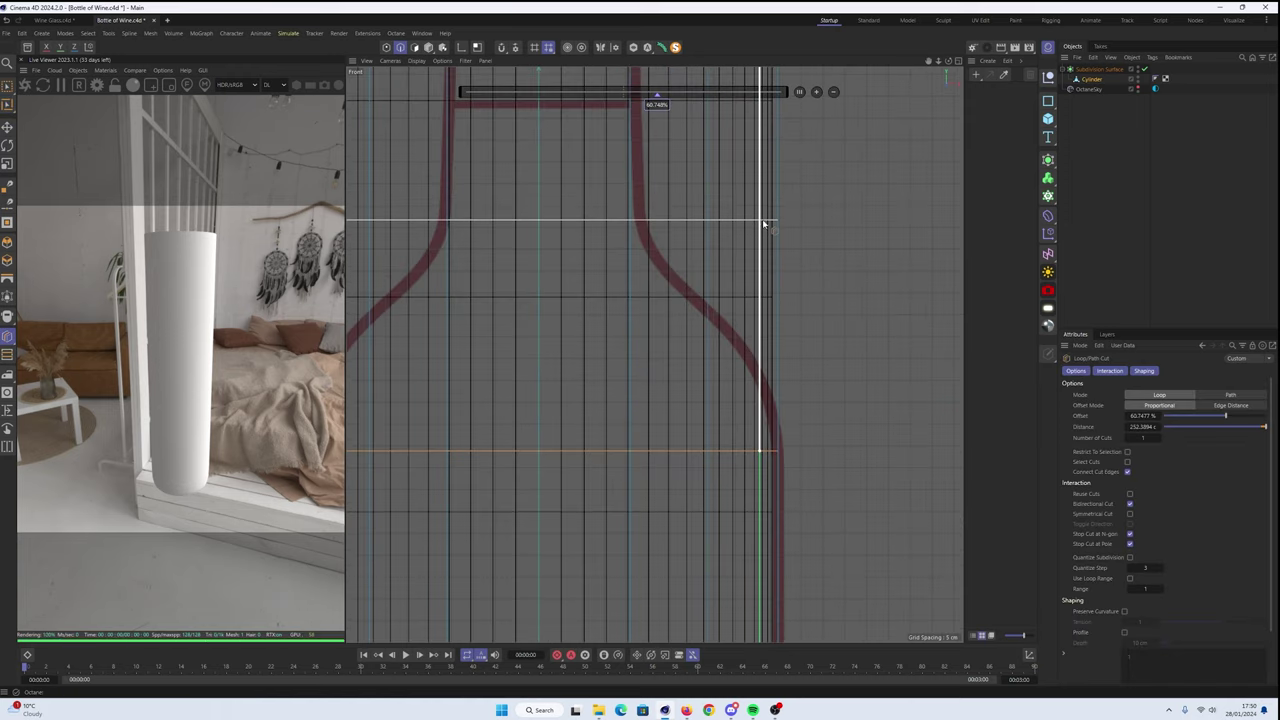
{"action": "left_click", "coordinate": [762, 220]}
{"action": "scroll", "coordinate": [418, 139], "scroll_direction": "down", "scroll_amount": 3}
{"action": "scroll", "coordinate": [418, 139], "scroll_direction": "up", "scroll_amount": 3}
{"action": "left_click_drag", "start_coordinate": [674, 266], "coordinate": [646, 349]}
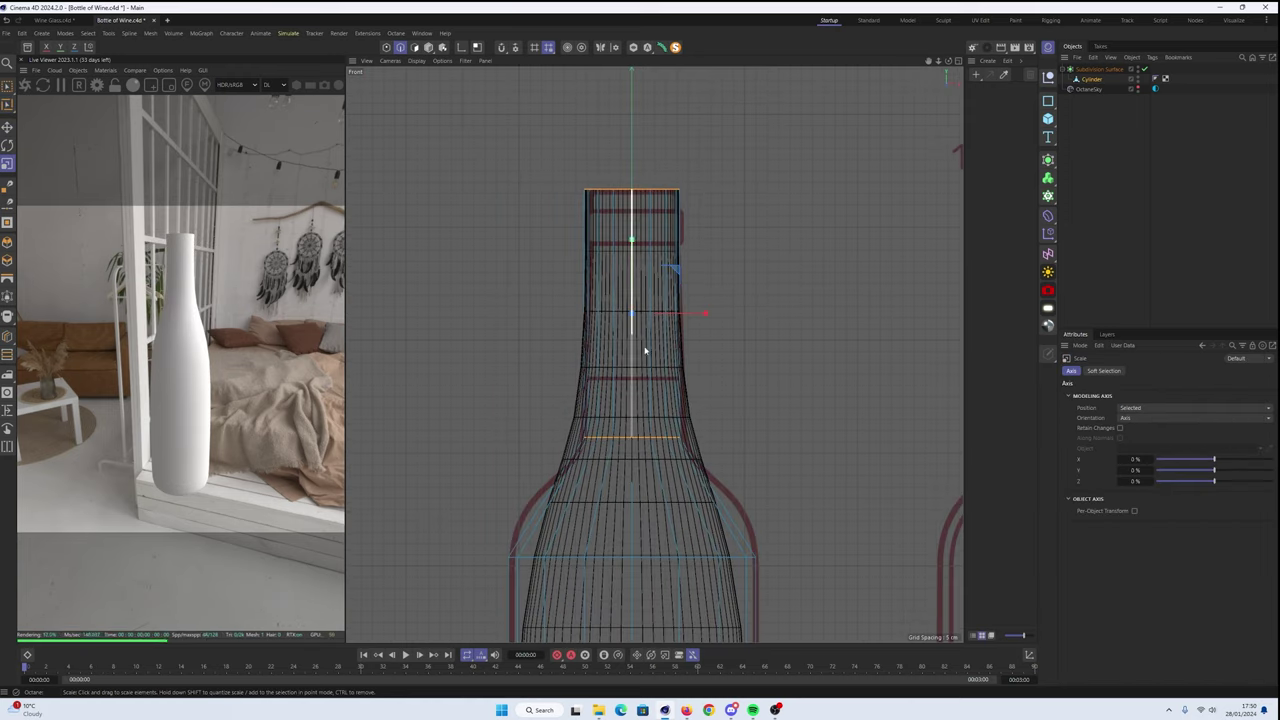
- Add a second shoulder edge loop, then select the top edge loop of the neck
{"action": "key", "text": "k"}
{"action": "key", "text": "l"}
{"action": "left_click", "coordinate": [722, 519]}
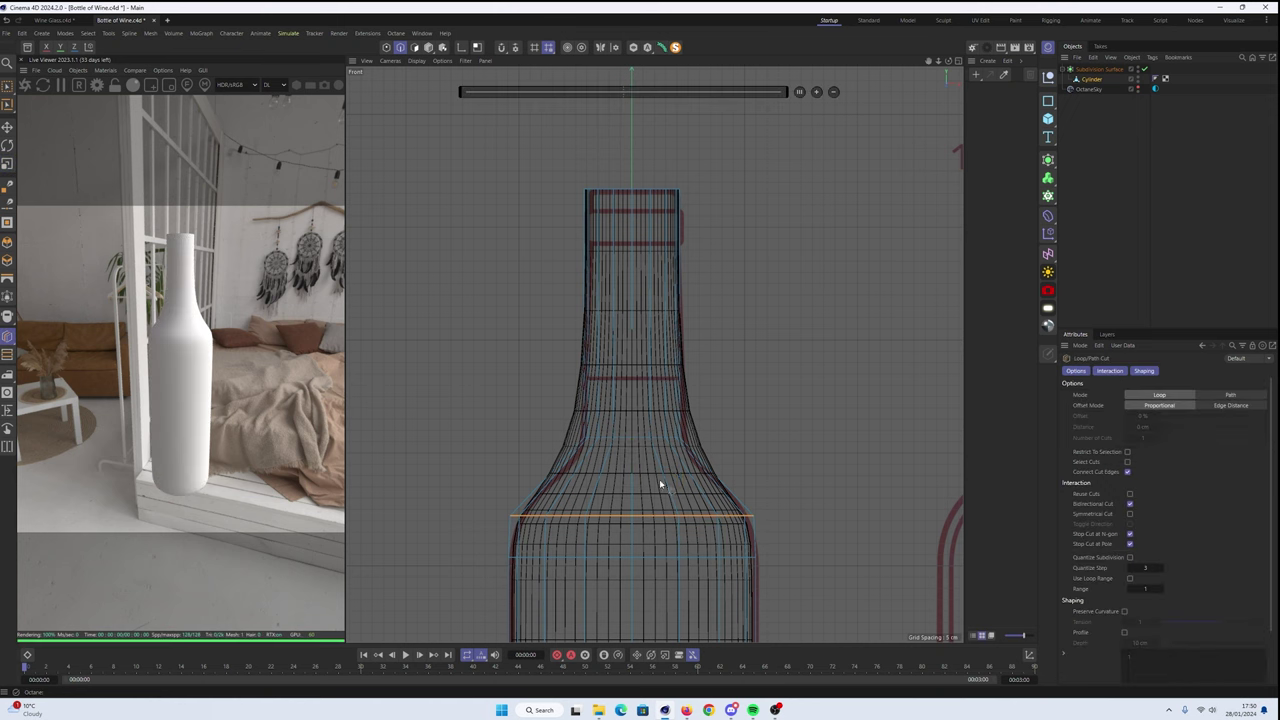
{"action": "scroll", "coordinate": [848, 481], "scroll_direction": "down", "scroll_amount": 5}
{"action": "scroll", "coordinate": [848, 481], "scroll_direction": "up", "scroll_amount": 8}
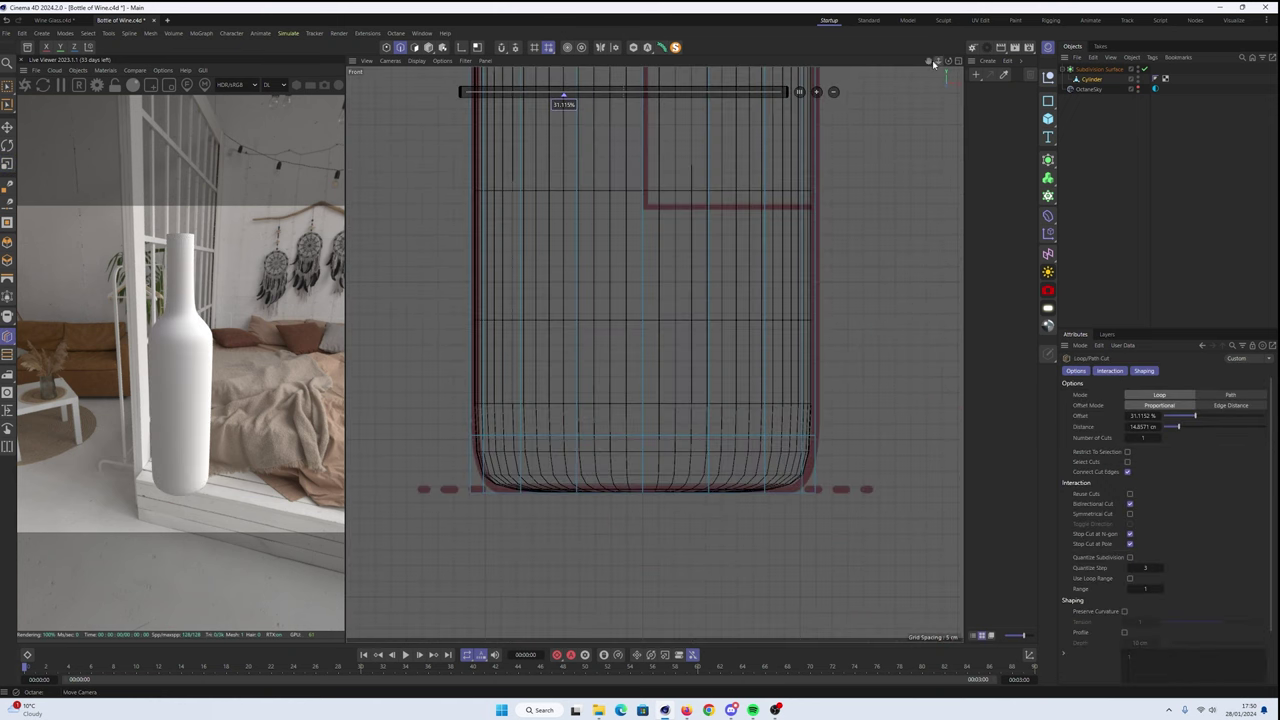
{"action": "middle_click_drag", "start_coordinate": [737, 150], "coordinate": [737, 450], "text": "alt"}
{"action": "scroll", "coordinate": [737, 236], "scroll_direction": "up", "scroll_amount": 1}
{"action": "key", "text": "t"}
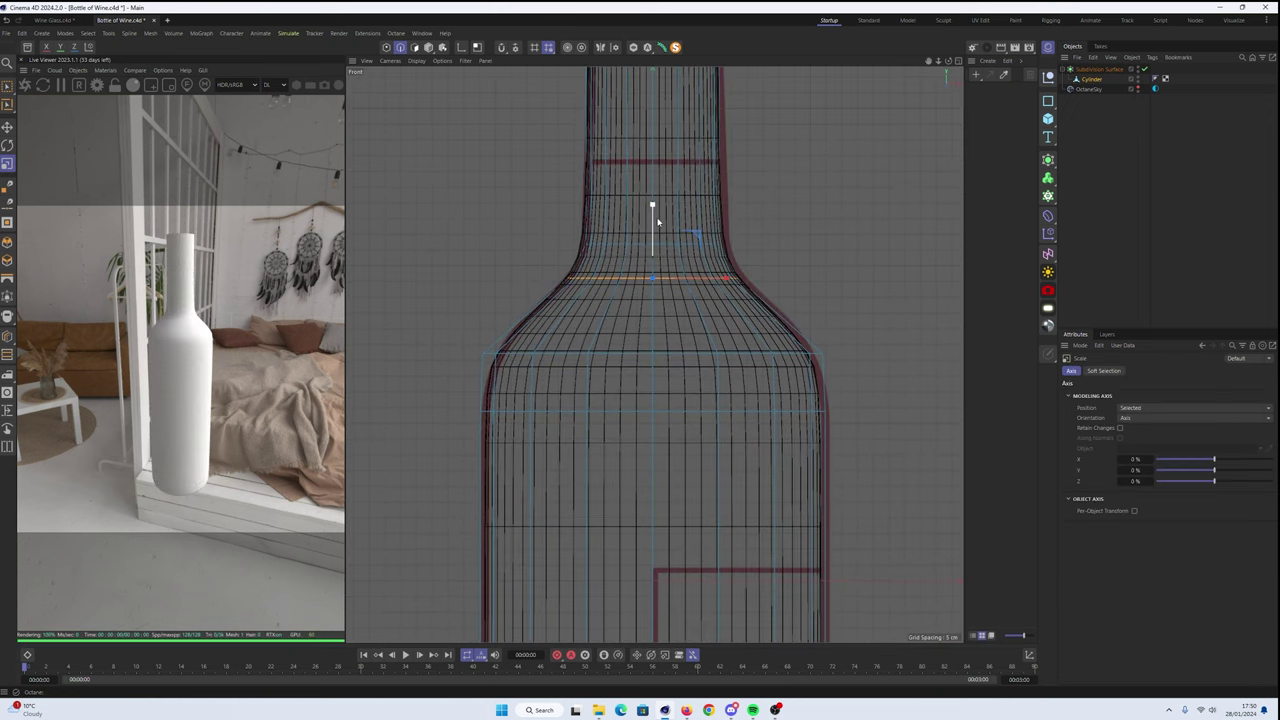
{"action": "middle_click_drag", "start_coordinate": [739, 354], "coordinate": [654, 354], "text": "alt"}
{"action": "double_click", "coordinate": [615, 123]}
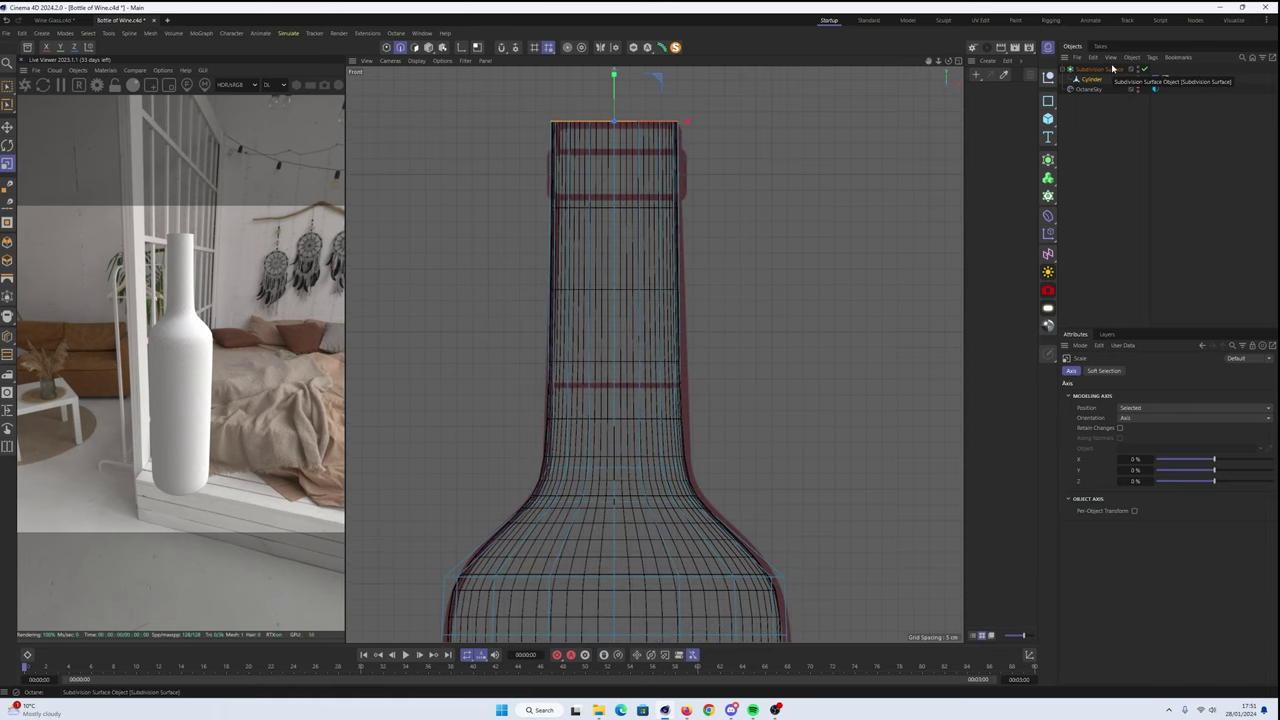
- Lower the neck's top loop to the cap line and store a copy in the Backup null
{"action": "left_click_drag", "start_coordinate": [1113, 67], "coordinate": [1102, 99], "text": "ctrl"}
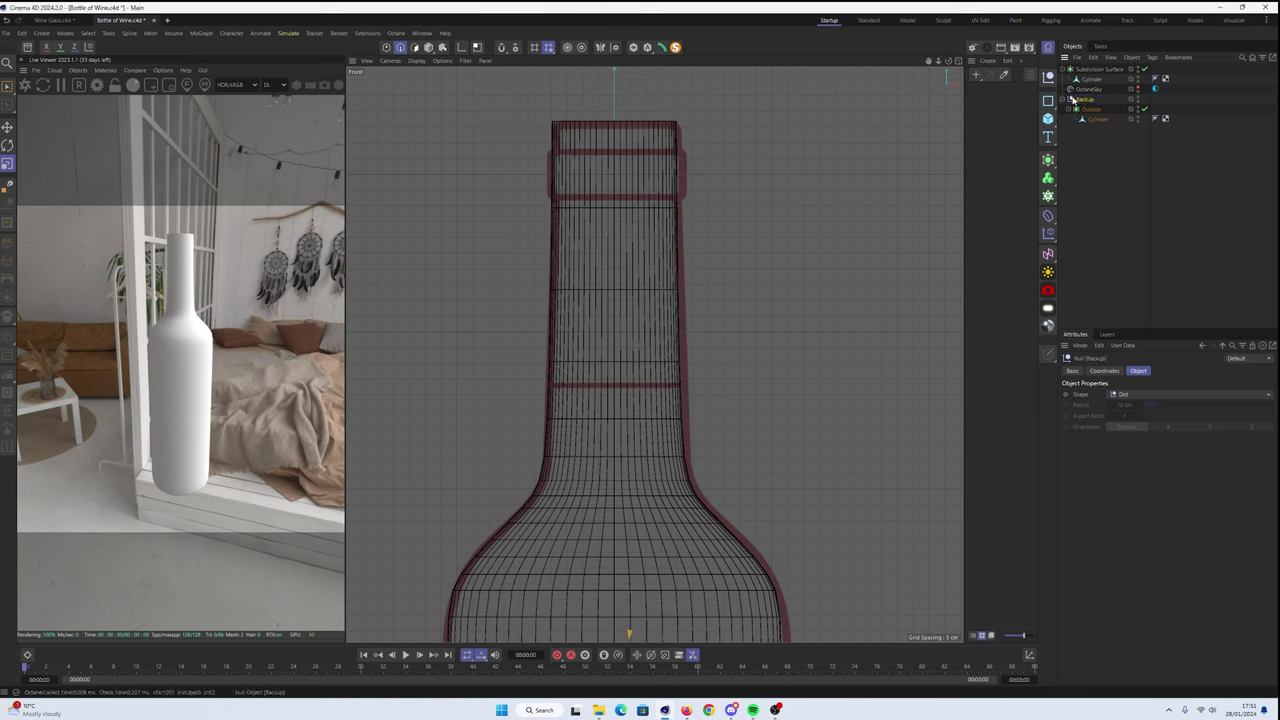
{"action": "left_click", "coordinate": [1071, 100]}
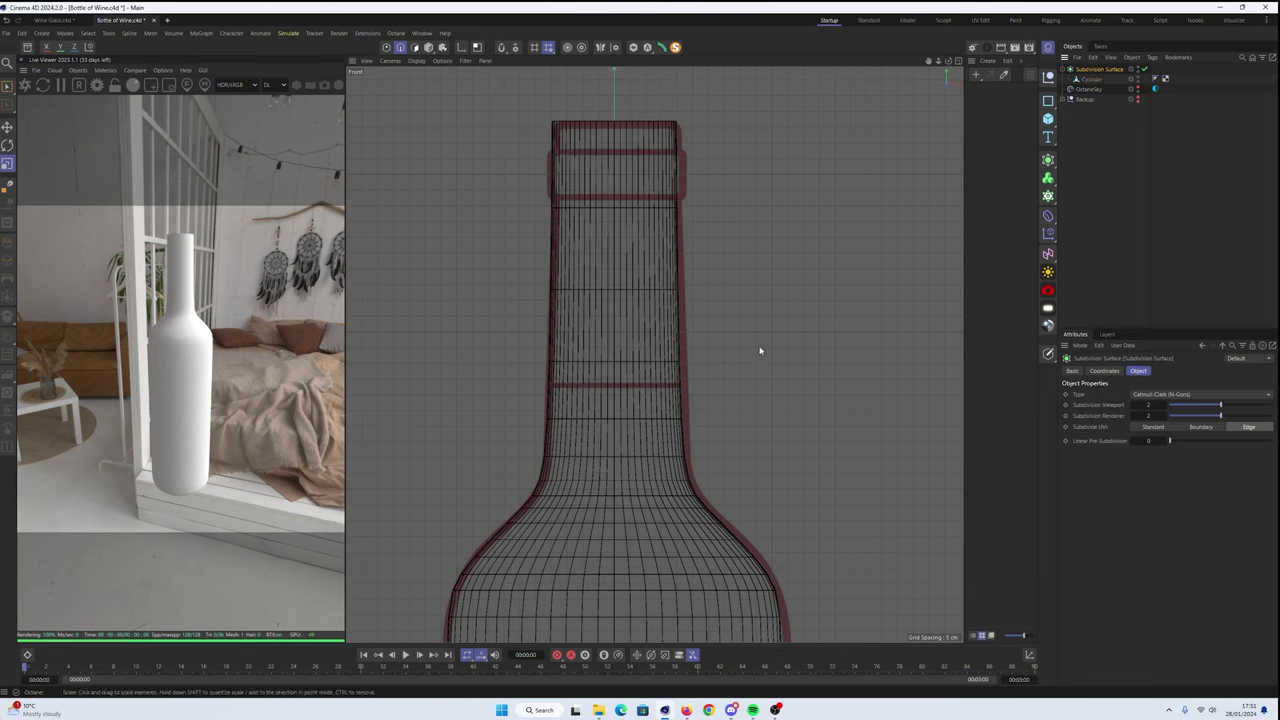
{"action": "key", "text": "e"}
{"action": "left_click_drag", "start_coordinate": [645, 140], "coordinate": [641, 192]}
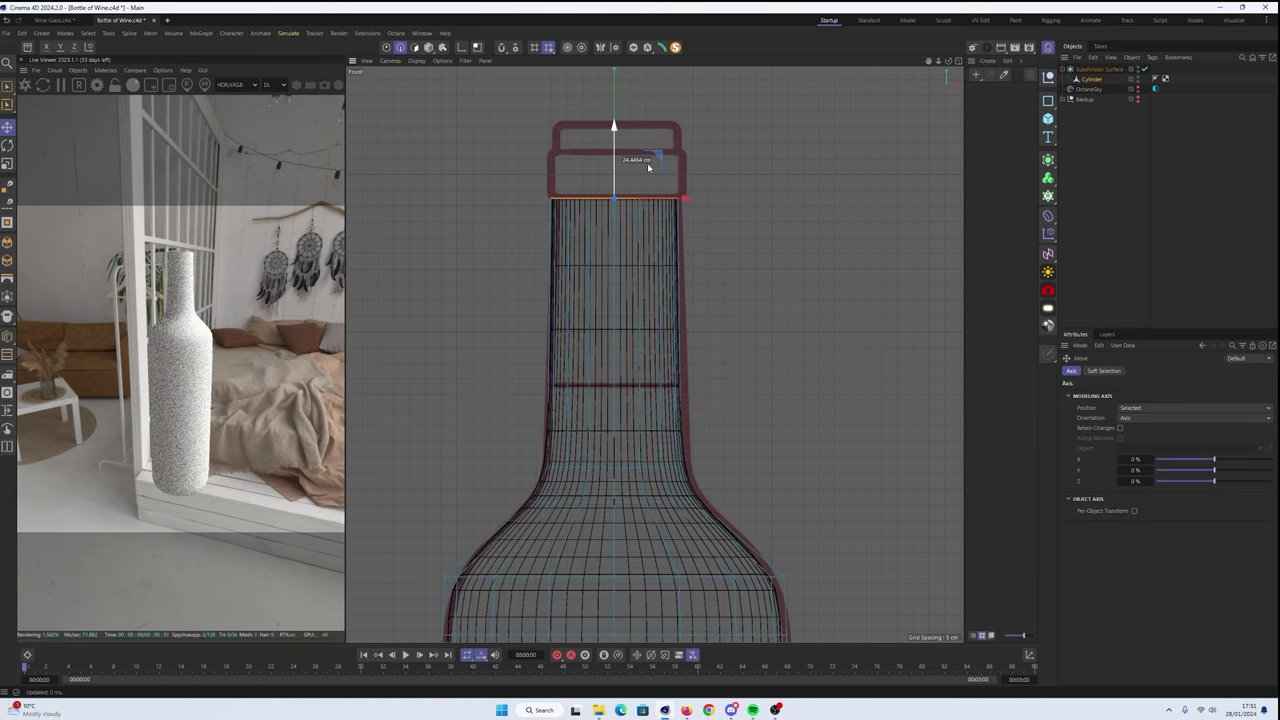
{"action": "left_click_drag", "start_coordinate": [1100, 69], "coordinate": [1093, 103]}
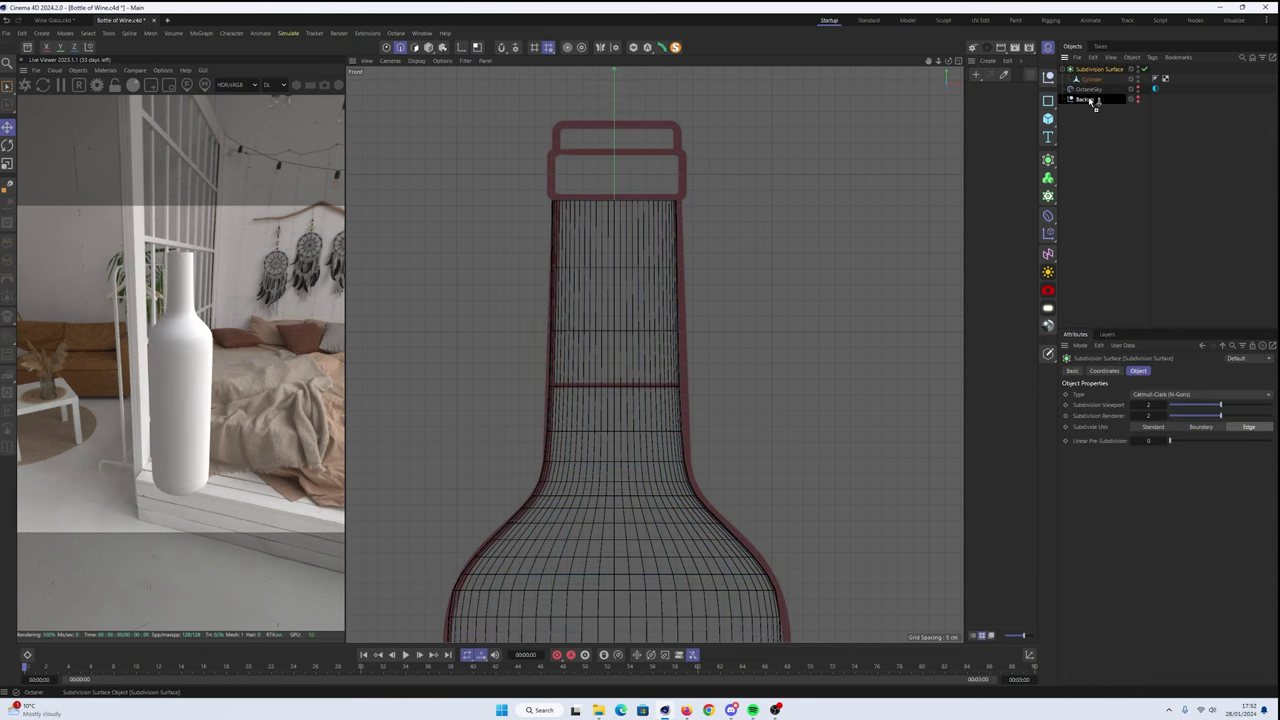
- Collapse the subdivision and cylinder into one mesh with Current State to Object
{"action": "right_click", "coordinate": [1095, 77]}
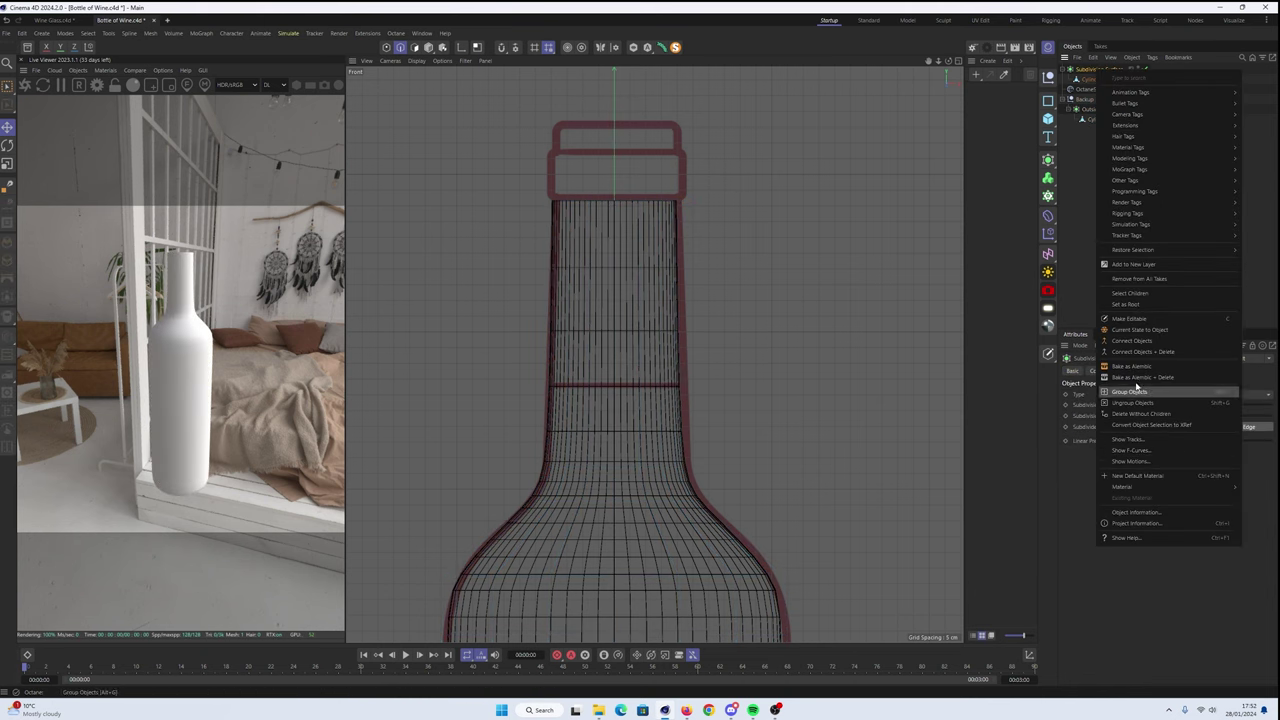
{"action": "left_click", "coordinate": [1142, 351]}
{"action": "scroll", "coordinate": [651, 357], "scroll_direction": "down", "scroll_amount": 3}
- Select all the bottle's polygons and push them along their normals
{"action": "key", "text": "ctrl+a"}
{"action": "right_click", "coordinate": [680, 305]}
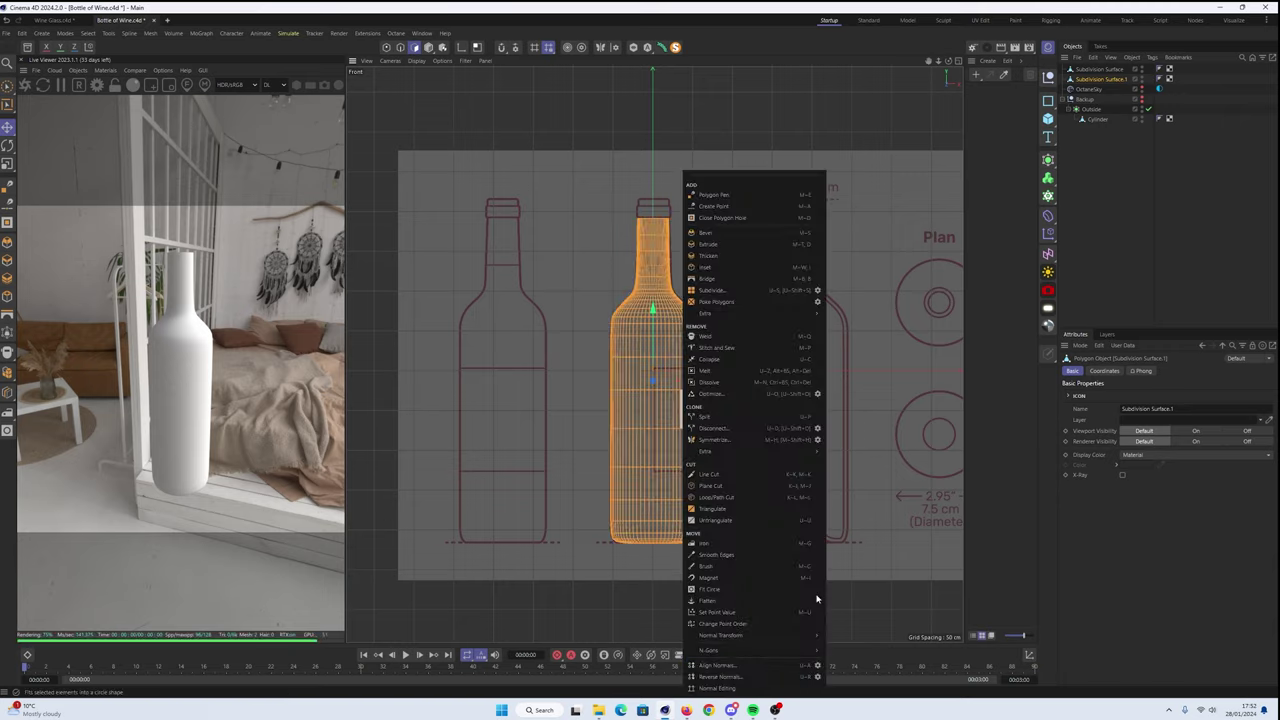
{"action": "left_click", "coordinate": [720, 300]}
{"action": "scroll", "coordinate": [660, 320], "scroll_direction": "up", "scroll_amount": 3}
{"action": "scroll", "coordinate": [695, 590], "scroll_direction": "up", "scroll_amount": 5}
{"action": "scroll", "coordinate": [682, 400], "scroll_direction": "down", "scroll_amount": 5}
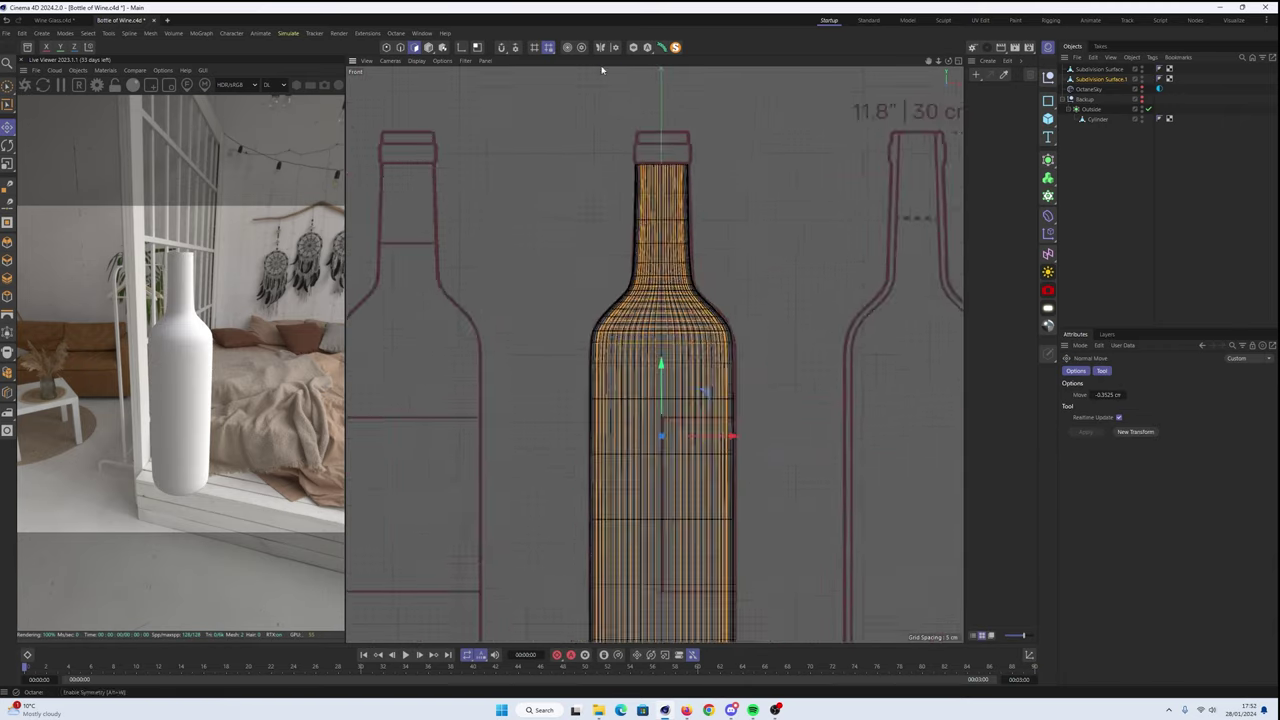
{"action": "scroll", "coordinate": [682, 350], "scroll_direction": "down", "scroll_amount": 1}
{"action": "scroll", "coordinate": [682, 339], "scroll_direction": "up", "scroll_amount": 1}
- Duplicate the bottle mesh, connect the copies into one object and rename it 'Wine Bottle'
{"action": "left_click_drag", "start_coordinate": [1100, 78], "coordinate": [1089, 141], "text": "ctrl"}
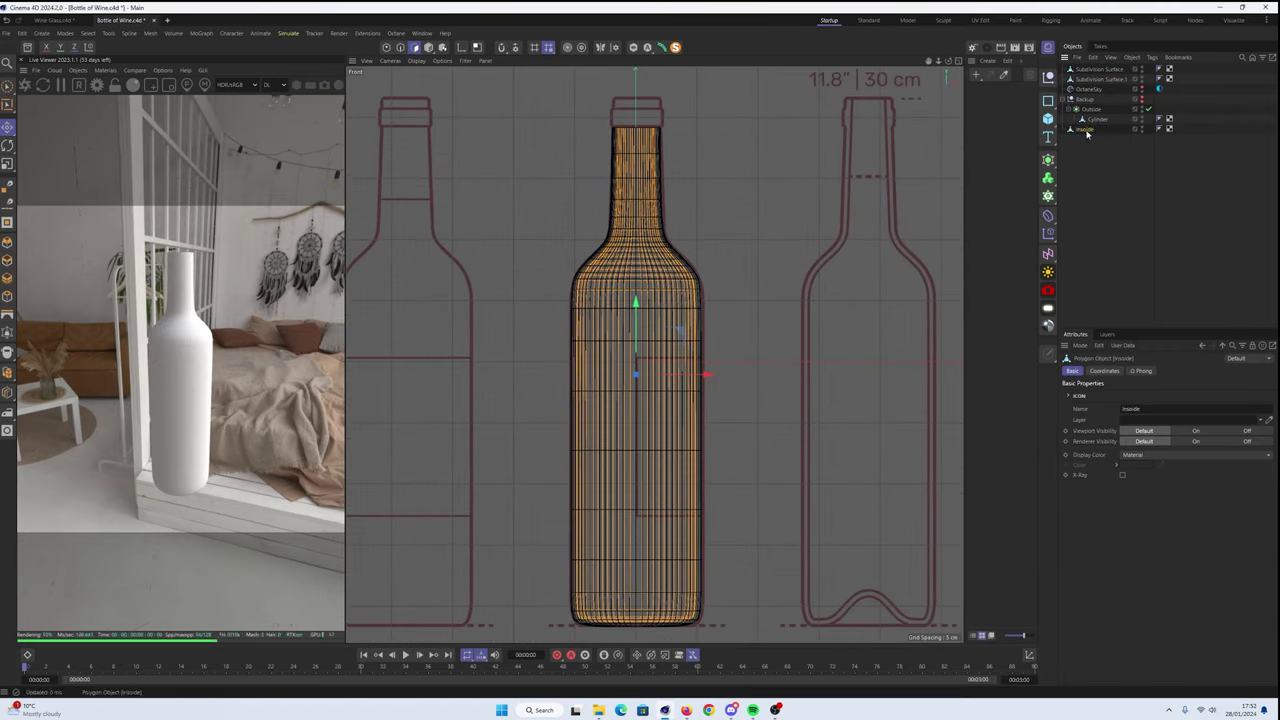
{"action": "left_click", "coordinate": [1100, 78]}
{"action": "middle_click", "coordinate": [640, 350]}
{"action": "middle_click", "coordinate": [500, 200]}
{"action": "right_click", "coordinate": [650, 145]}
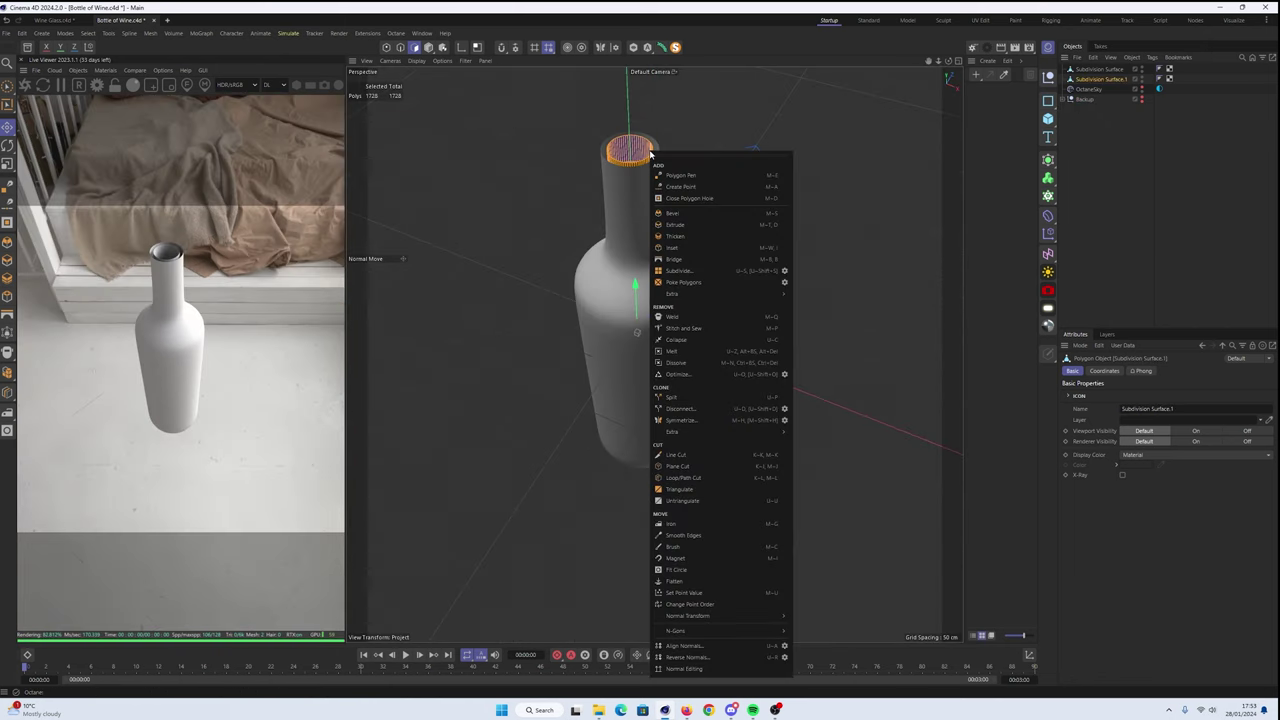
{"action": "key", "text": "Escape"}
{"action": "right_click", "coordinate": [1105, 78]}
{"action": "left_click", "coordinate": [1171, 463]}
{"action": "double_click", "coordinate": [1090, 69]}
{"action": "type", "text": "Wine Bottle"}
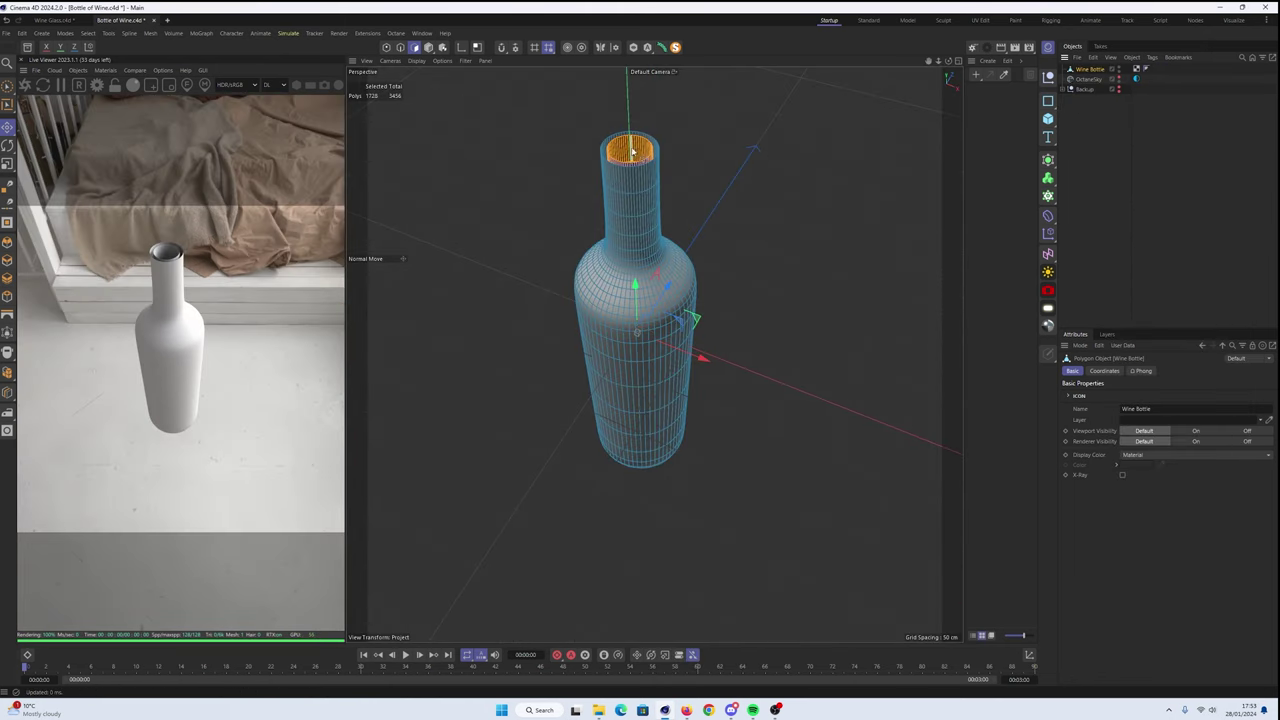
{"action": "scroll", "coordinate": [632, 150], "scroll_direction": "up", "scroll_amount": 5}
- Bevel the top rim with a 2 cm offset and 4 subdivisions, then frame the bottle
{"action": "right_click", "coordinate": [666, 266]}
{"action": "left_click", "coordinate": [680, 250]}
{"action": "right_click", "coordinate": [680, 280]}
{"action": "left_click", "coordinate": [700, 288]}
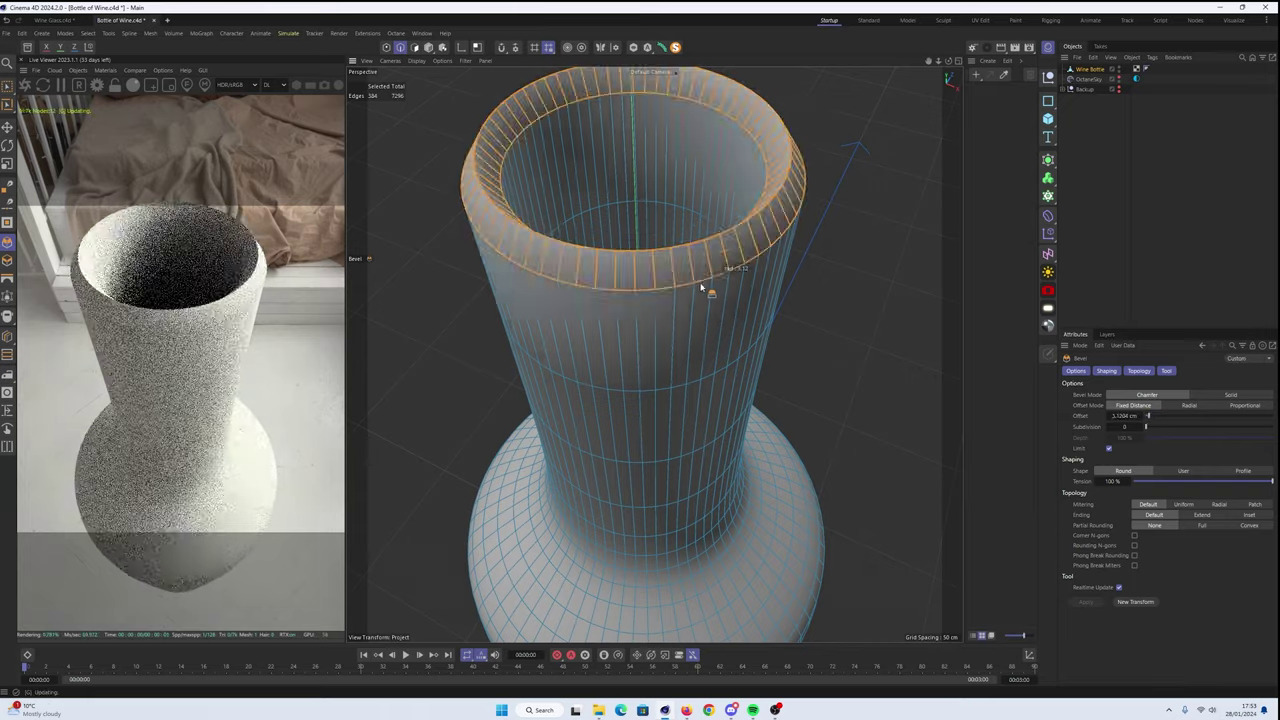
{"action": "left_click_drag", "start_coordinate": [701, 288], "coordinate": [918, 74]}
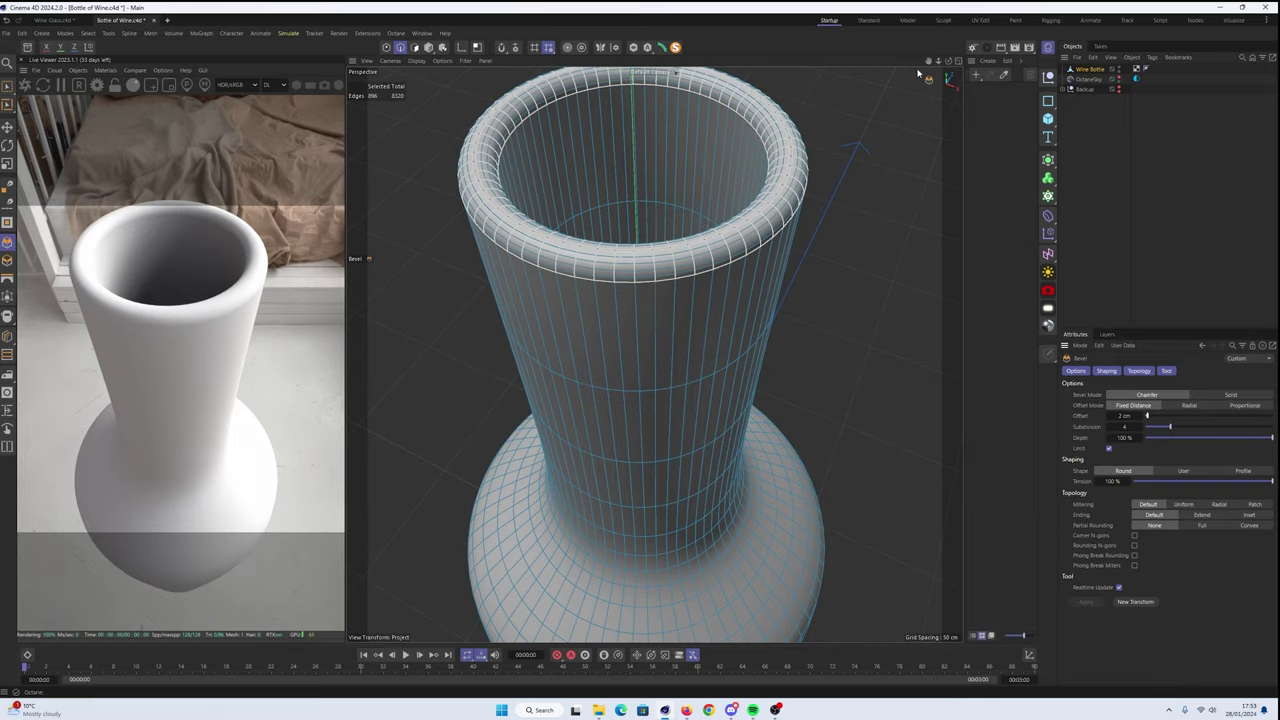
{"action": "key", "text": "ctrl+shift+z"}
{"action": "mouse_move", "coordinate": [700, 300]}
{"action": "left_mouse_down", "text": "alt"}
{"action": "mouse_move", "coordinate": [760, 300]}
{"action": "mouse_move", "coordinate": [723, 294]}
{"action": "left_mouse_up", "text": "alt"}
{"action": "scroll", "coordinate": [654, 354], "scroll_direction": "up", "scroll_amount": 3}
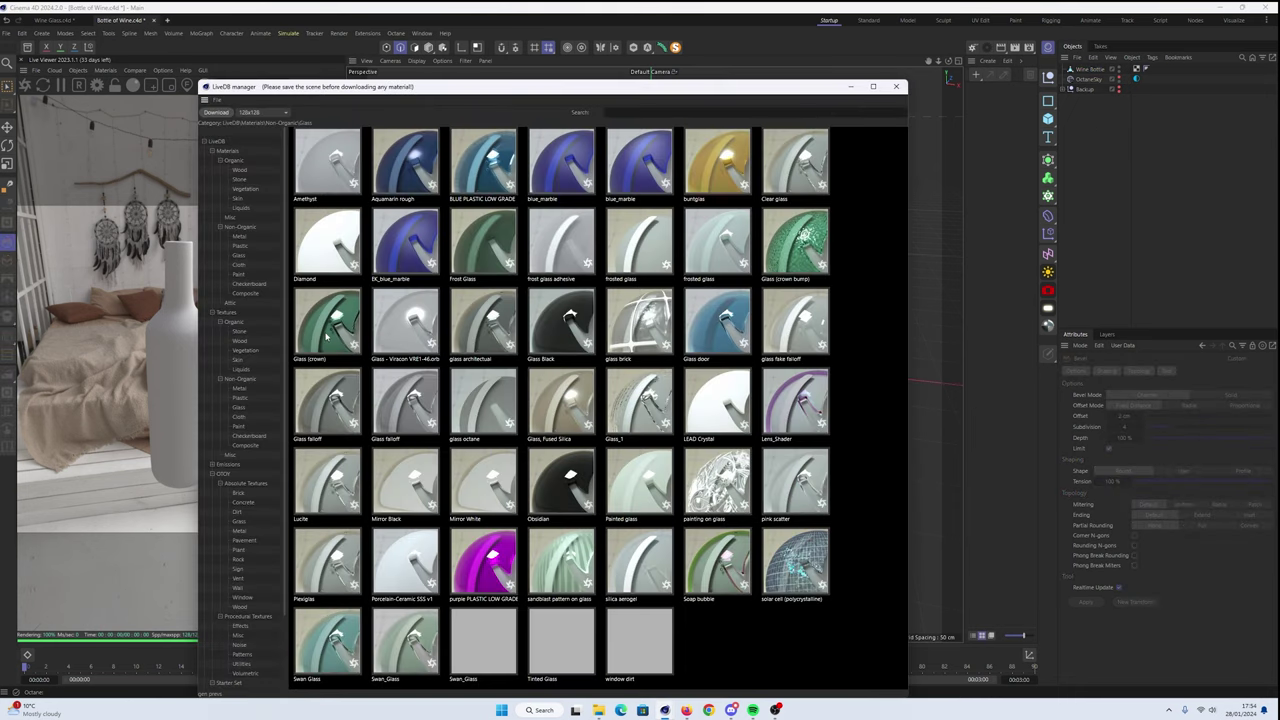
- Load the Glass (crown) material from LiveDB and apply it to the bottle
{"action": "double_click", "coordinate": [326, 335]}
{"action": "left_click", "coordinate": [896, 86]}
{"action": "left_click_drag", "start_coordinate": [980, 97], "coordinate": [650, 330]}
- Box-select the lower polygons of the Inside object and Normal Move them
{"action": "left_click", "coordinate": [1088, 100]}
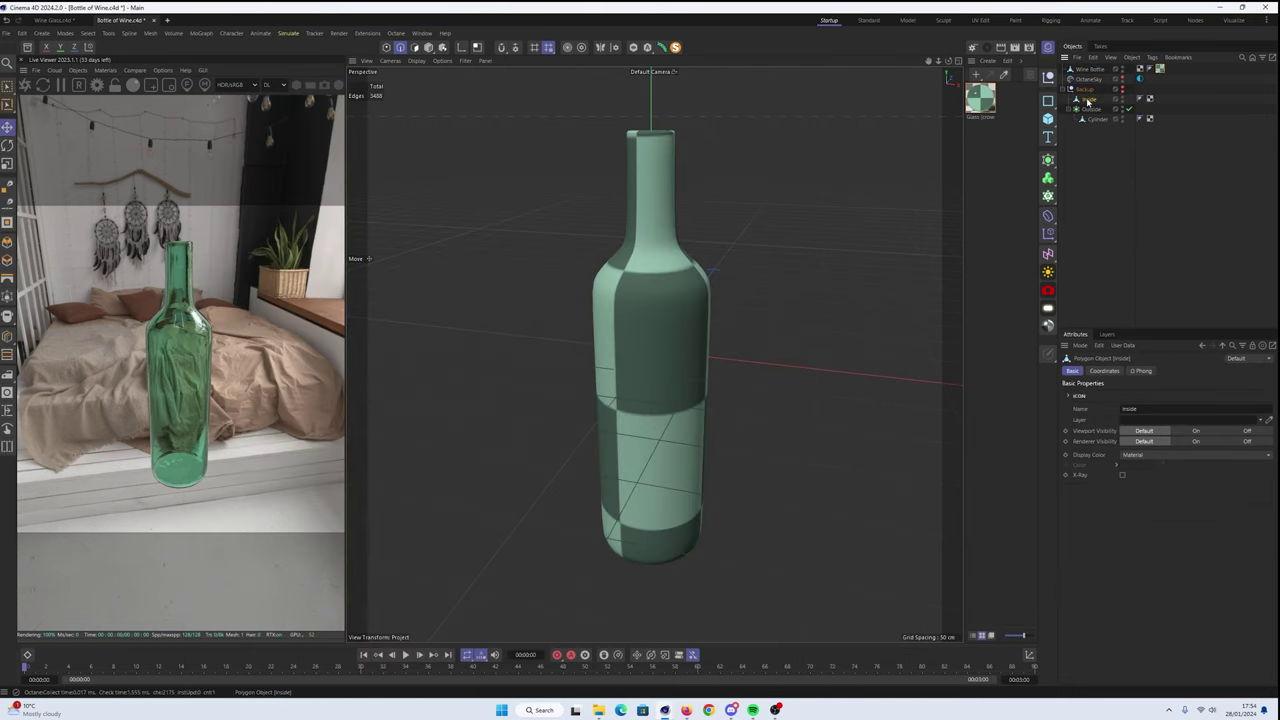
{"action": "key", "text": "F5"}
{"action": "key", "text": "0"}
{"action": "left_click_drag", "start_coordinate": [768, 394], "coordinate": [855, 519]}
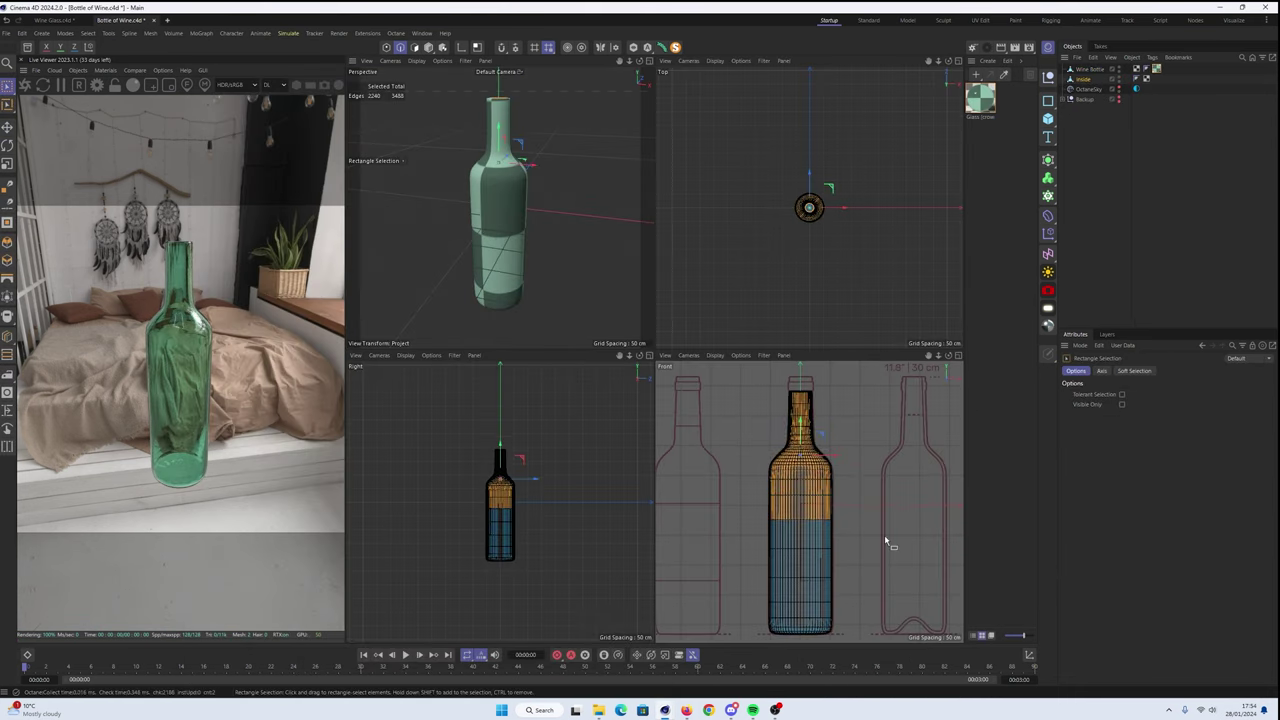
{"action": "left_click", "coordinate": [769, 402]}
{"action": "left_click", "coordinate": [958, 355]}
{"action": "scroll", "coordinate": [650, 450], "scroll_direction": "up", "scroll_amount": 5}
{"action": "right_click", "coordinate": [582, 182]}
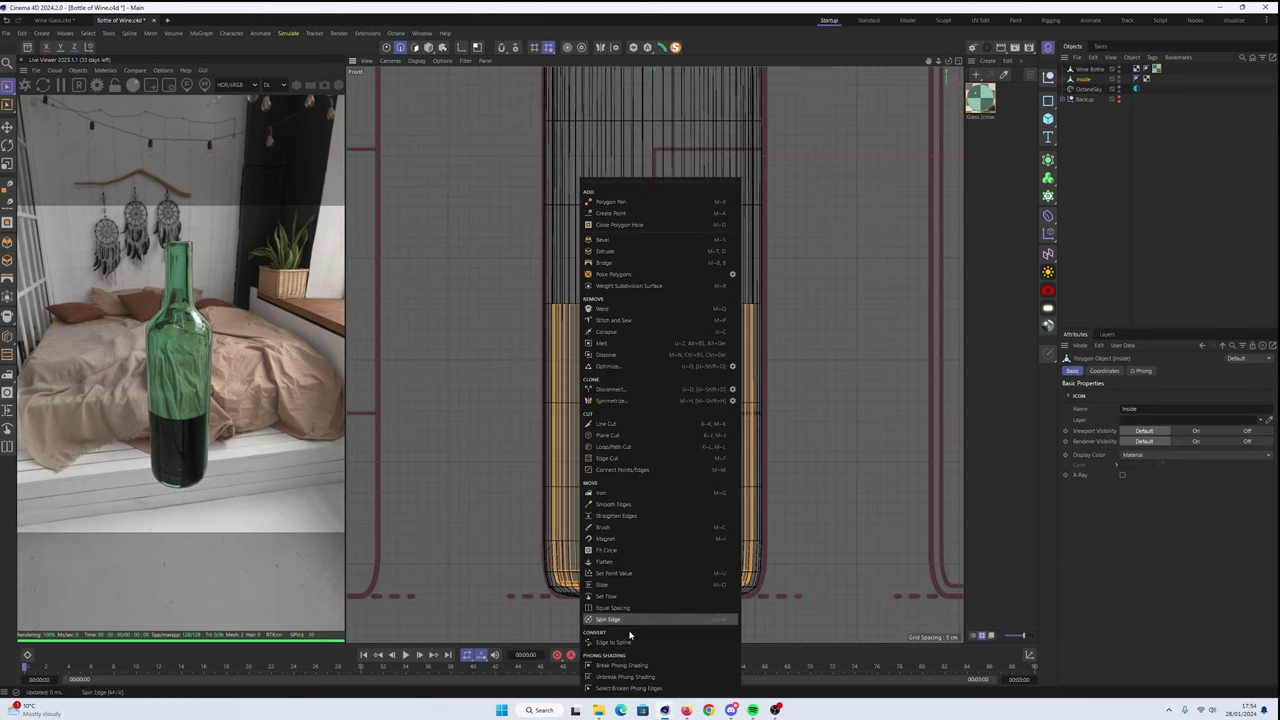
{"action": "key", "text": "m"}
{"action": "key", "text": "z"}
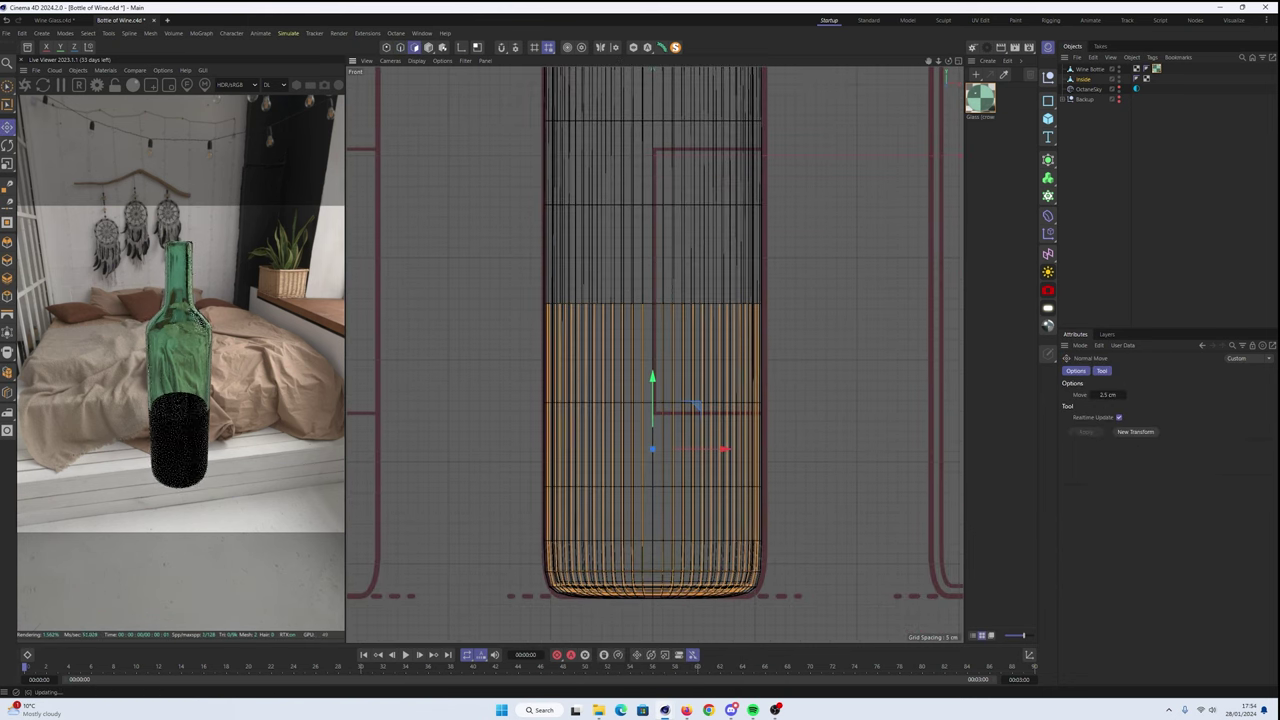
- Isolate the new Liquid cylinder, cap its open top, and open the LiveDB liquid materials
{"action": "key", "text": "F1"}
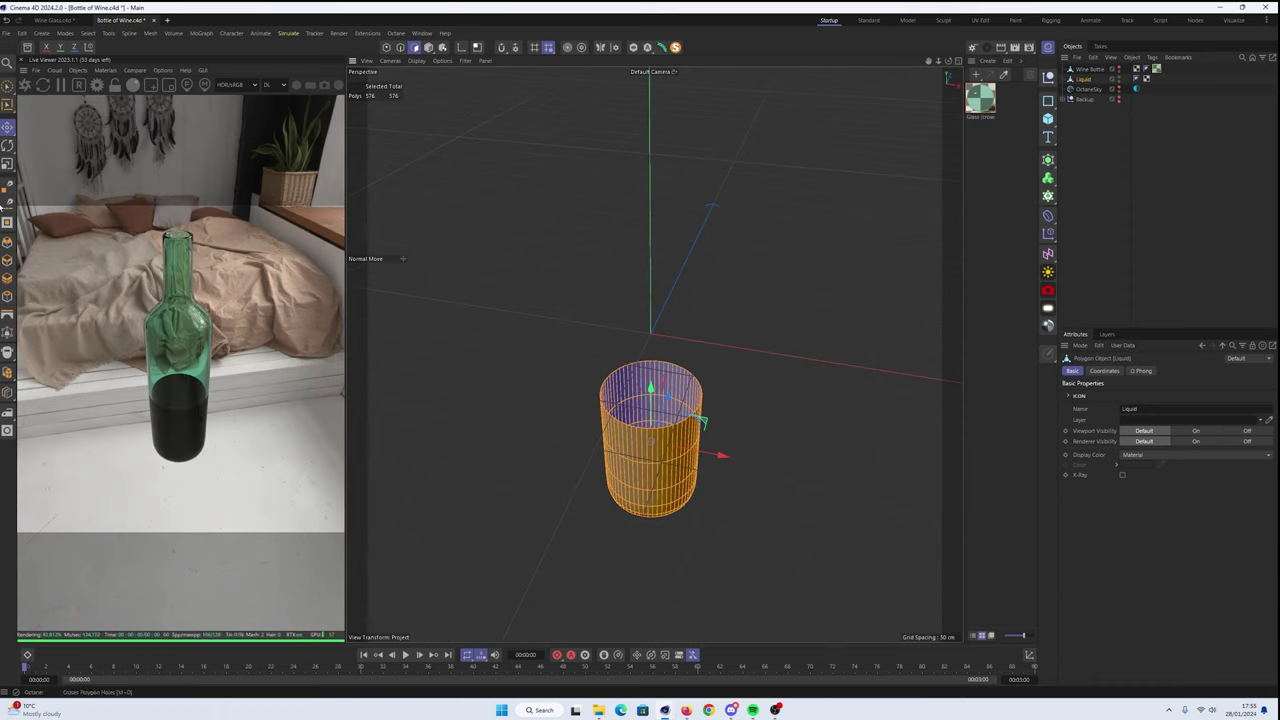
{"action": "key", "text": "m"}
{"action": "key", "text": "d"}
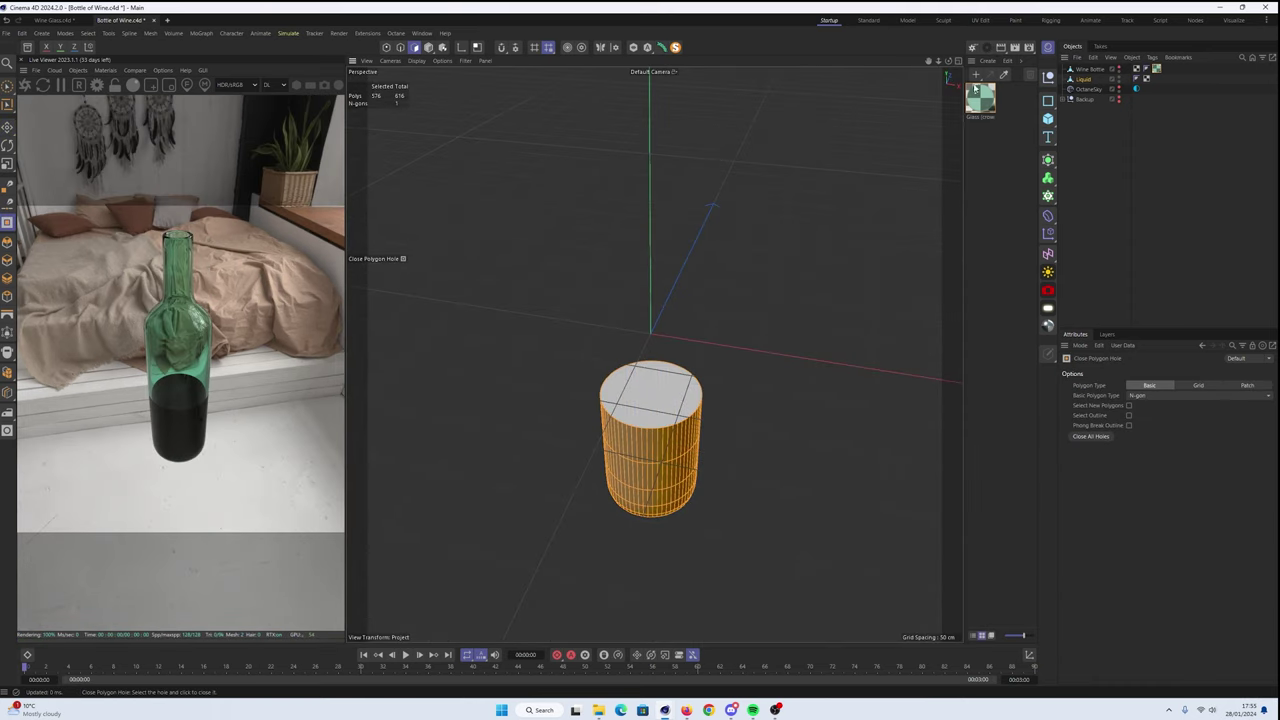
{"action": "left_click", "coordinate": [650, 390]}
{"action": "key", "text": "space"}
{"action": "key", "text": "ctrl+shift+a"}
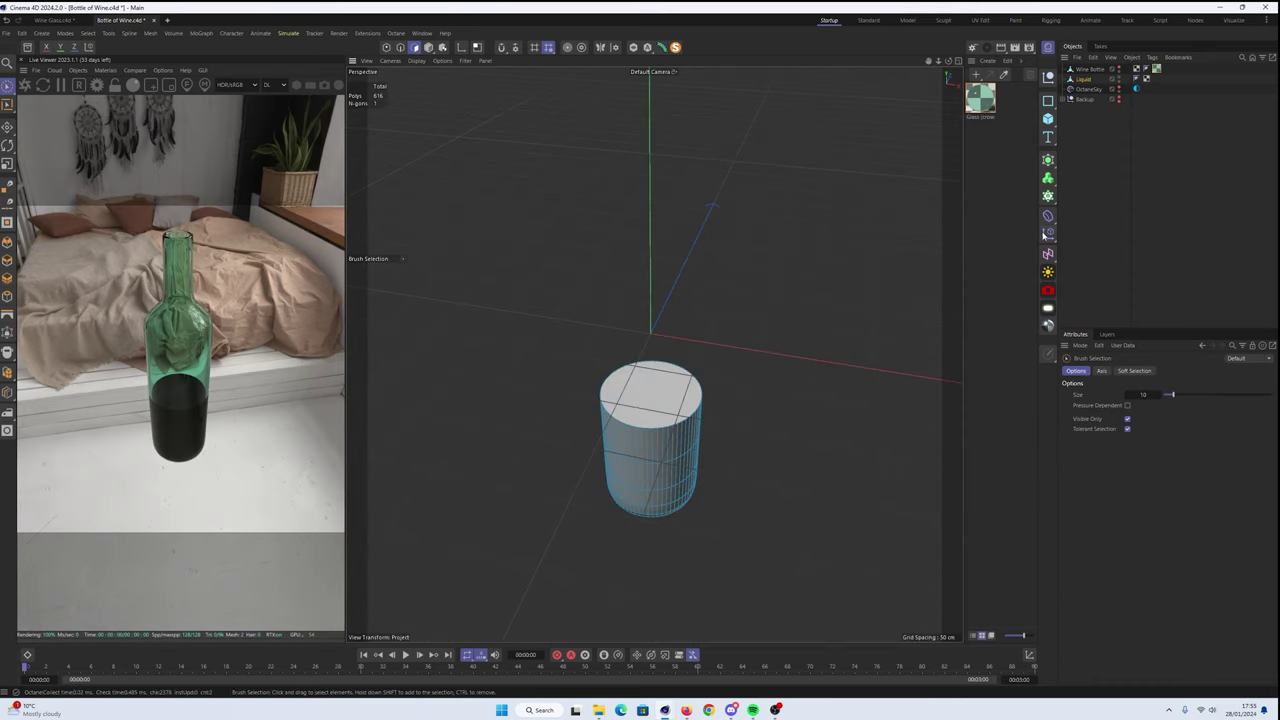
{"action": "left_click", "coordinate": [78, 74]}
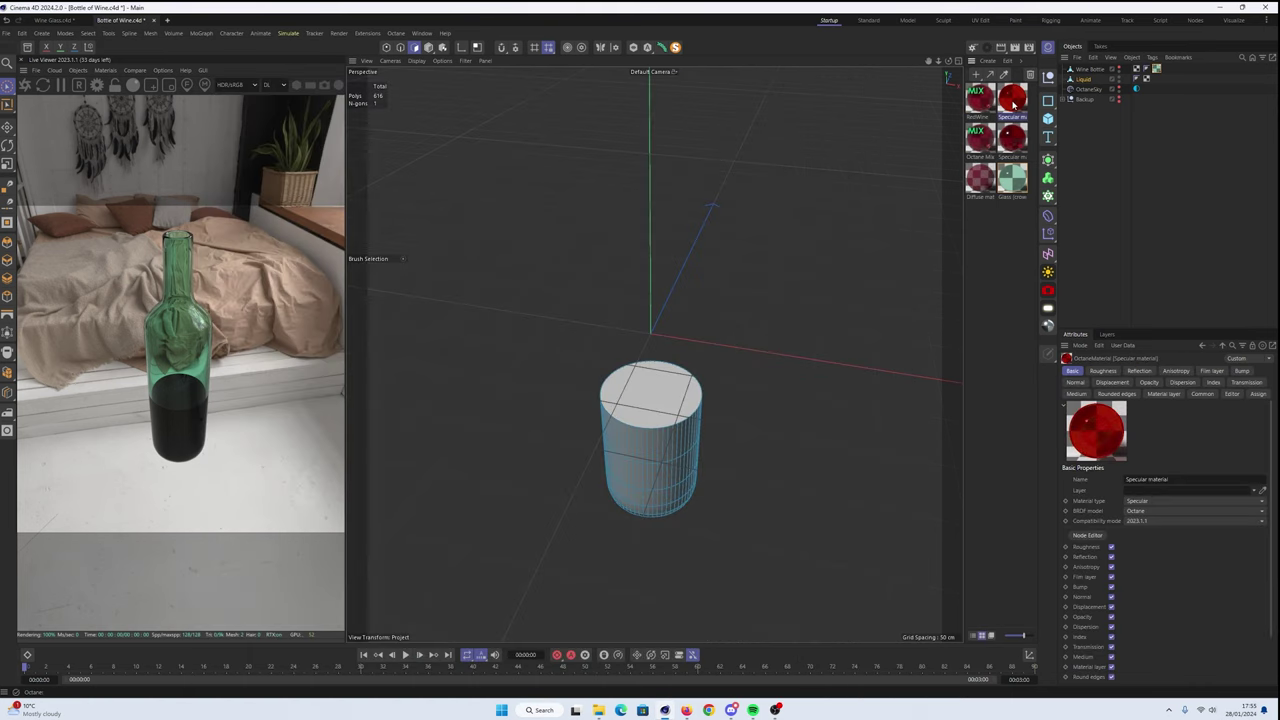
- Apply the RedWine material to the Liquid cylinder and delete the unused Diffuse materials
{"action": "left_click_drag", "start_coordinate": [1013, 103], "coordinate": [650, 440]}
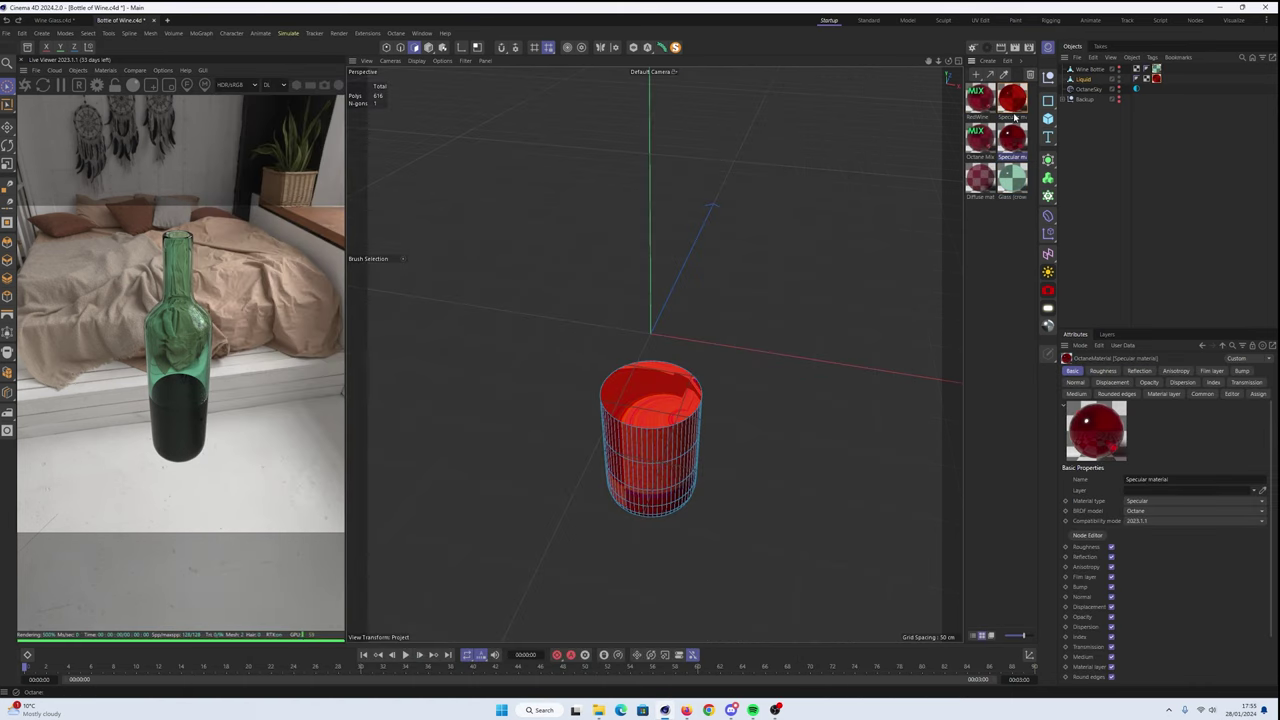
{"action": "key", "text": "Delete"}
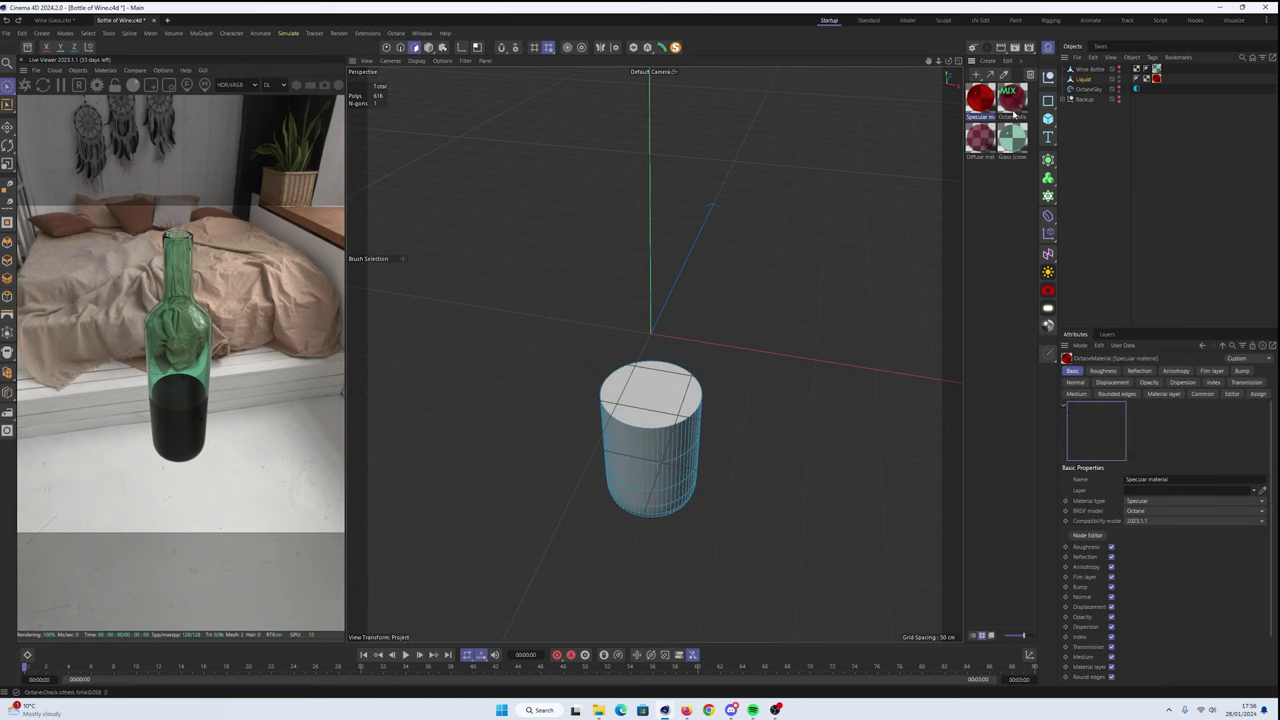
{"action": "left_click", "coordinate": [1013, 97]}
{"action": "key", "text": "Delete"}
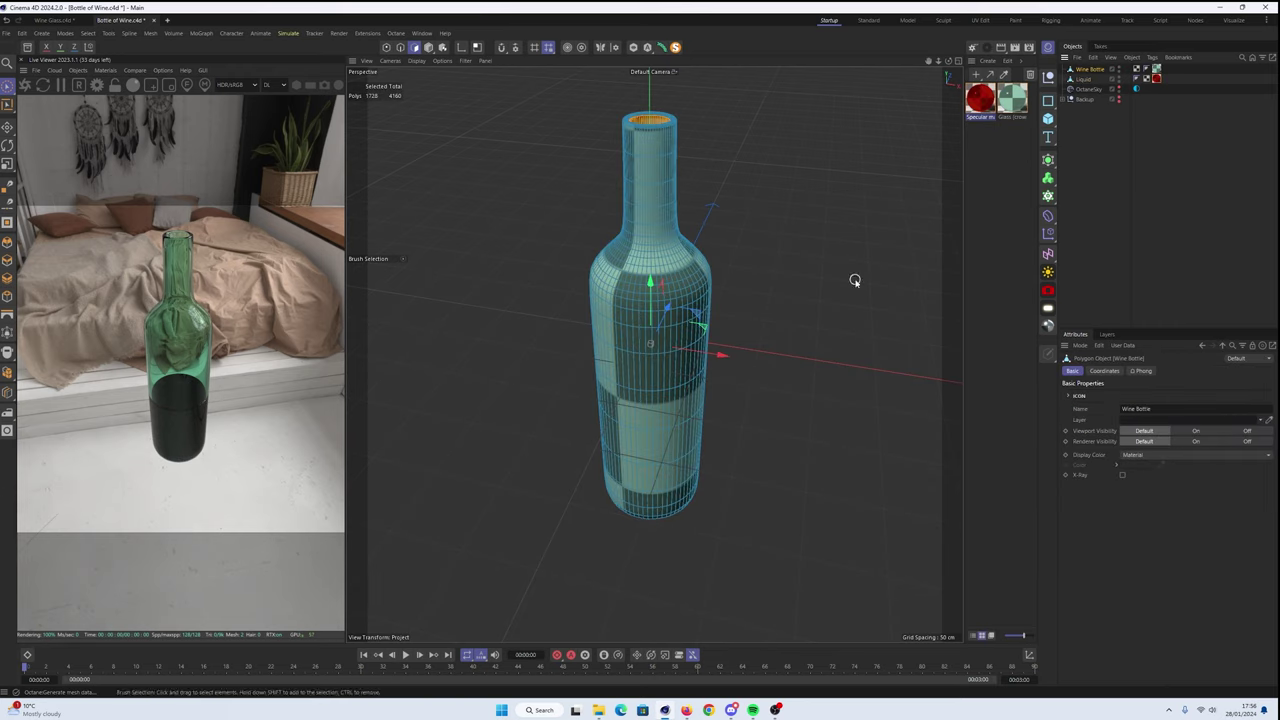
{"action": "mouse_move", "coordinate": [852, 277]}
{"action": "left_mouse_down", "text": "alt"}
{"action": "mouse_move", "coordinate": [651, 349]}
{"action": "mouse_move", "coordinate": [726, 286]}
{"action": "mouse_move", "coordinate": [651, 486]}
{"action": "left_mouse_up", "text": "alt"}
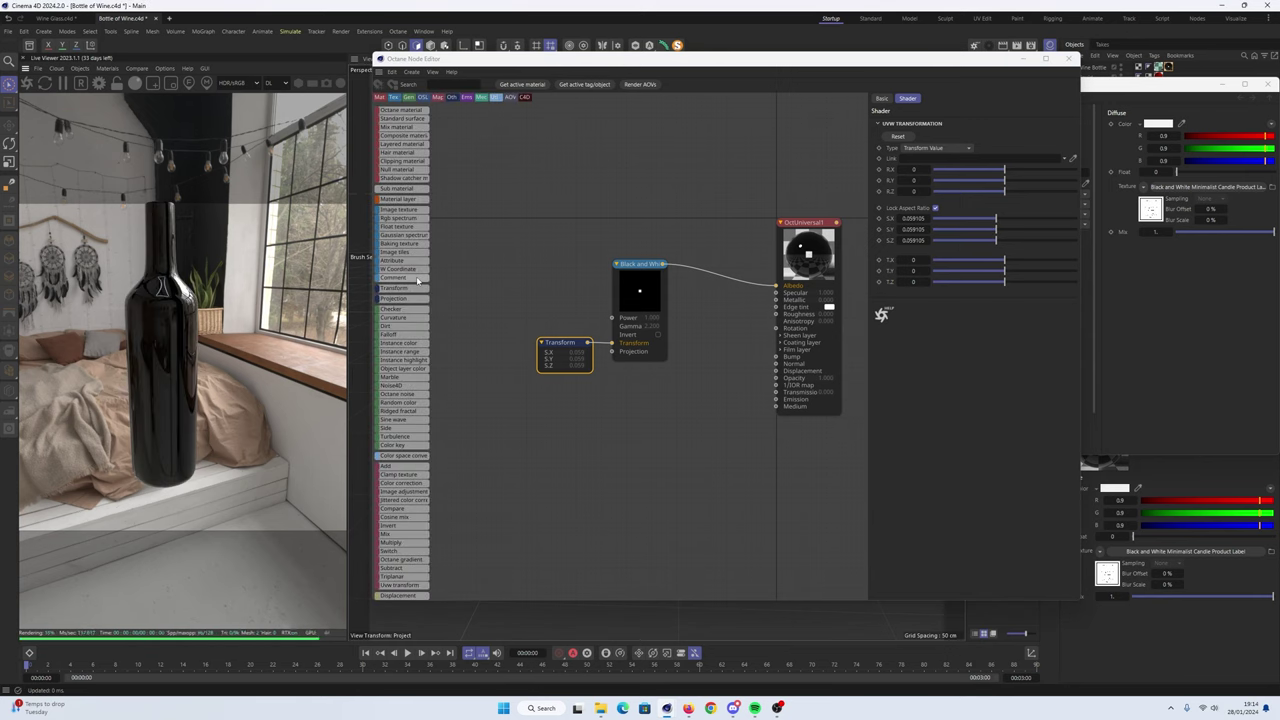
- Adjust the label texture Transform's T.Y so the Classic label sits at the right height
{"action": "left_click", "coordinate": [640, 290]}
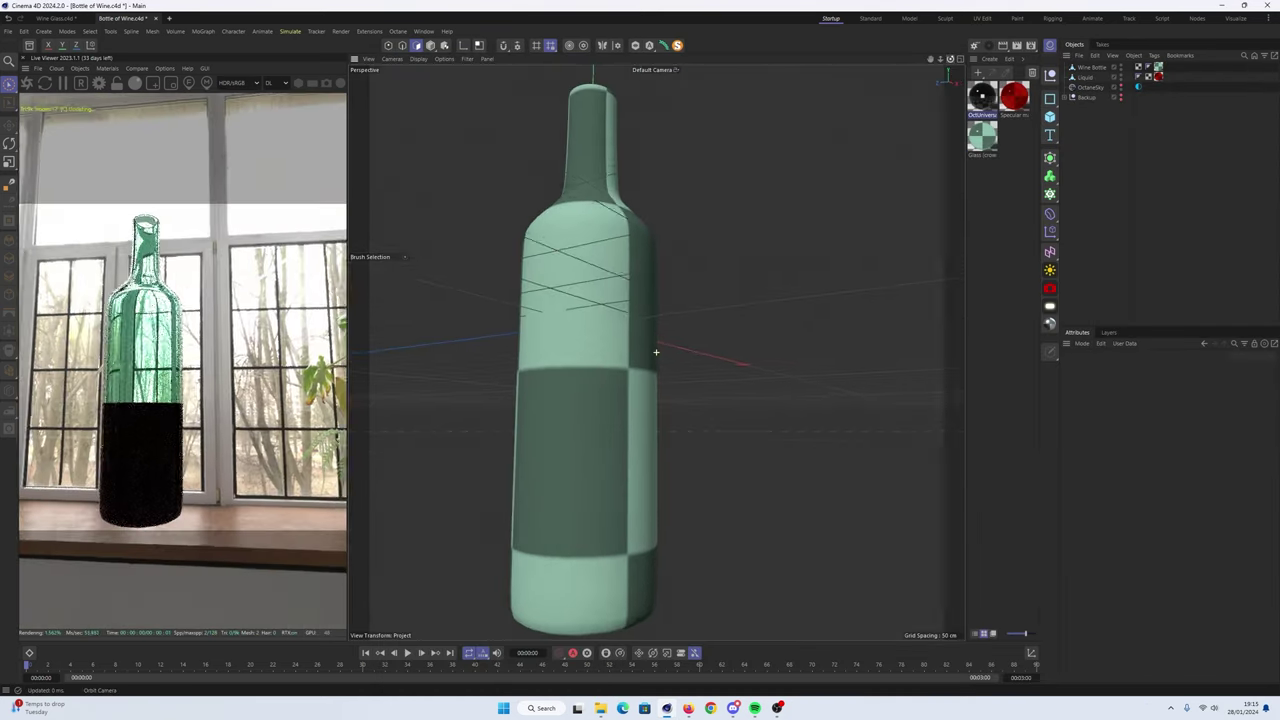
{"action": "left_click_drag", "start_coordinate": [952, 60], "coordinate": [656, 352]}
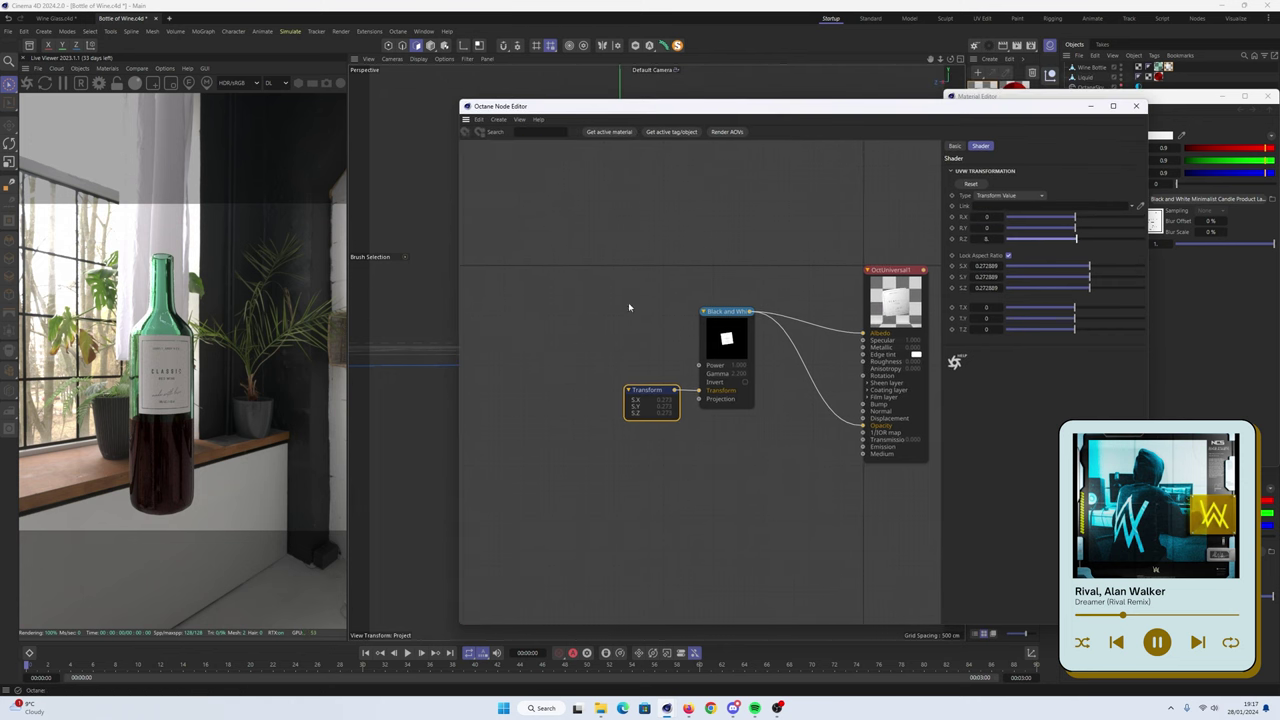
{"action": "left_click_drag", "start_coordinate": [1070, 323], "coordinate": [1078, 326]}
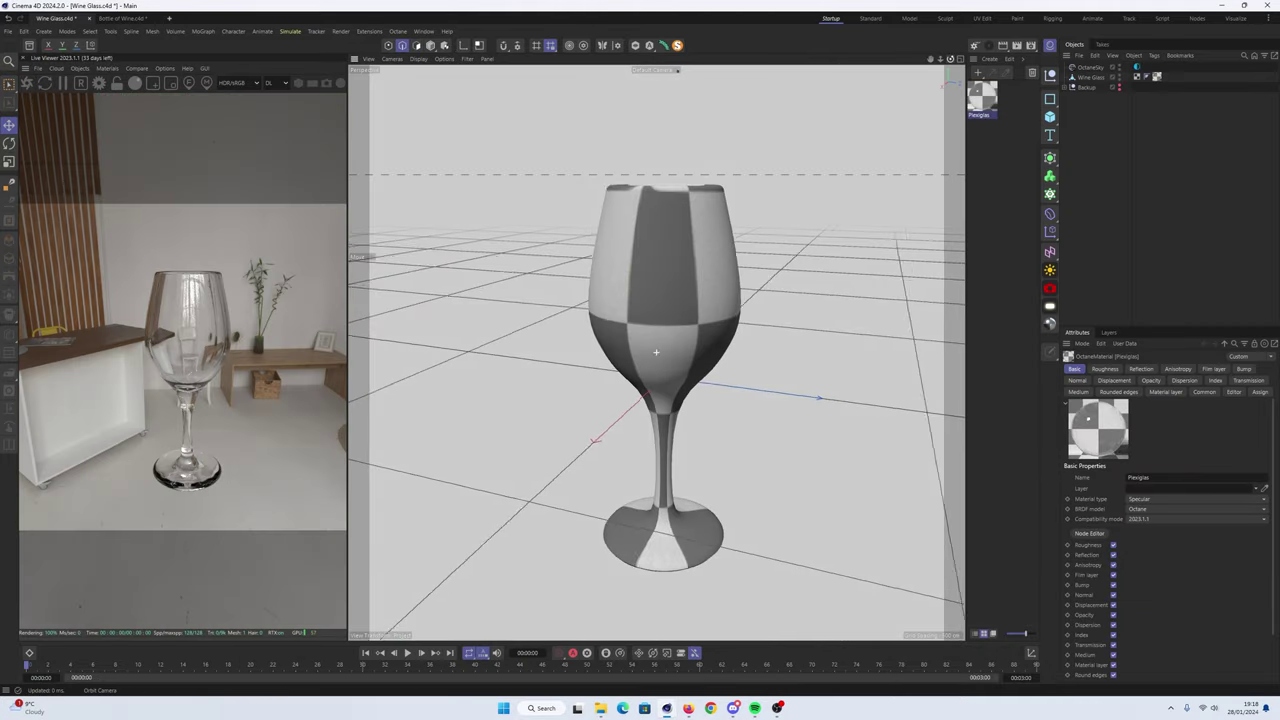
- Orbit the wine glass view to look at the glass from below
{"action": "left_click_drag", "start_coordinate": [657, 343], "coordinate": [700, 300], "text": "alt"}
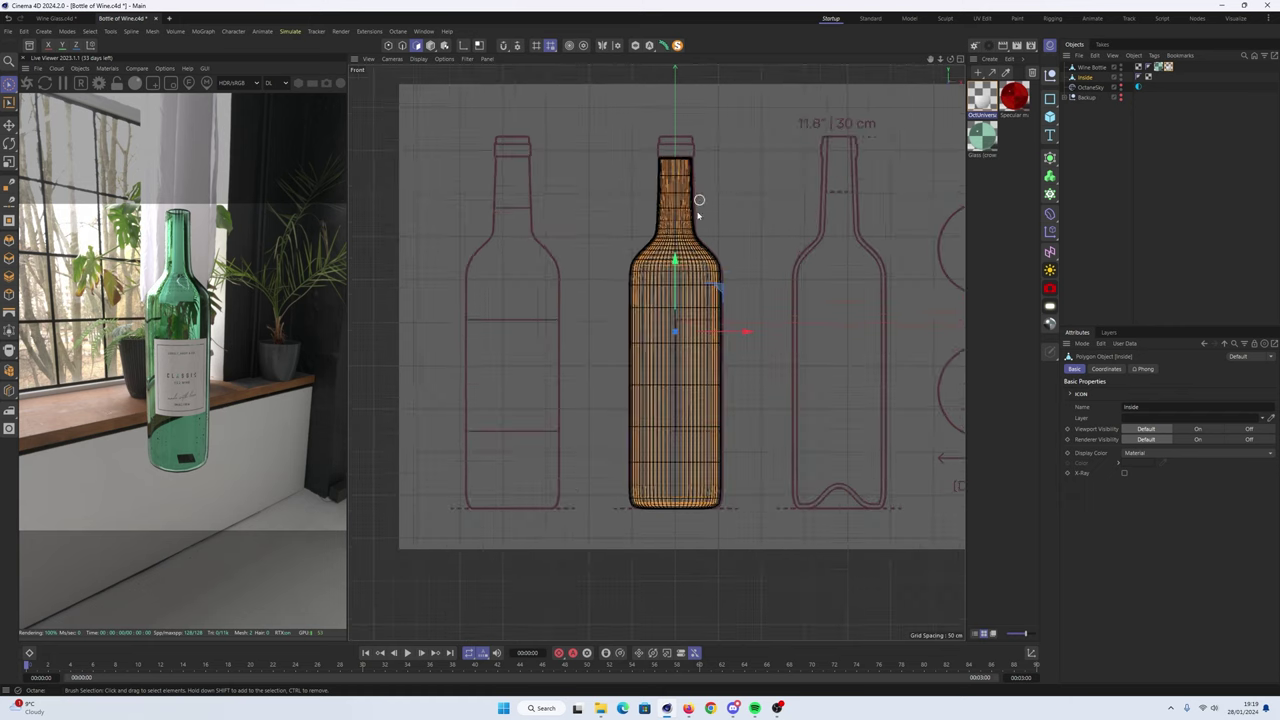
- Select the Inside's polygons in Front view and Normal Move them 0.0775 cm inward
{"action": "left_click_drag", "start_coordinate": [603, 133], "coordinate": [779, 287]}
{"action": "right_click", "coordinate": [698, 280]}
{"action": "left_click", "coordinate": [740, 430]}
{"action": "scroll", "coordinate": [715, 505], "scroll_direction": "up", "scroll_amount": 10}
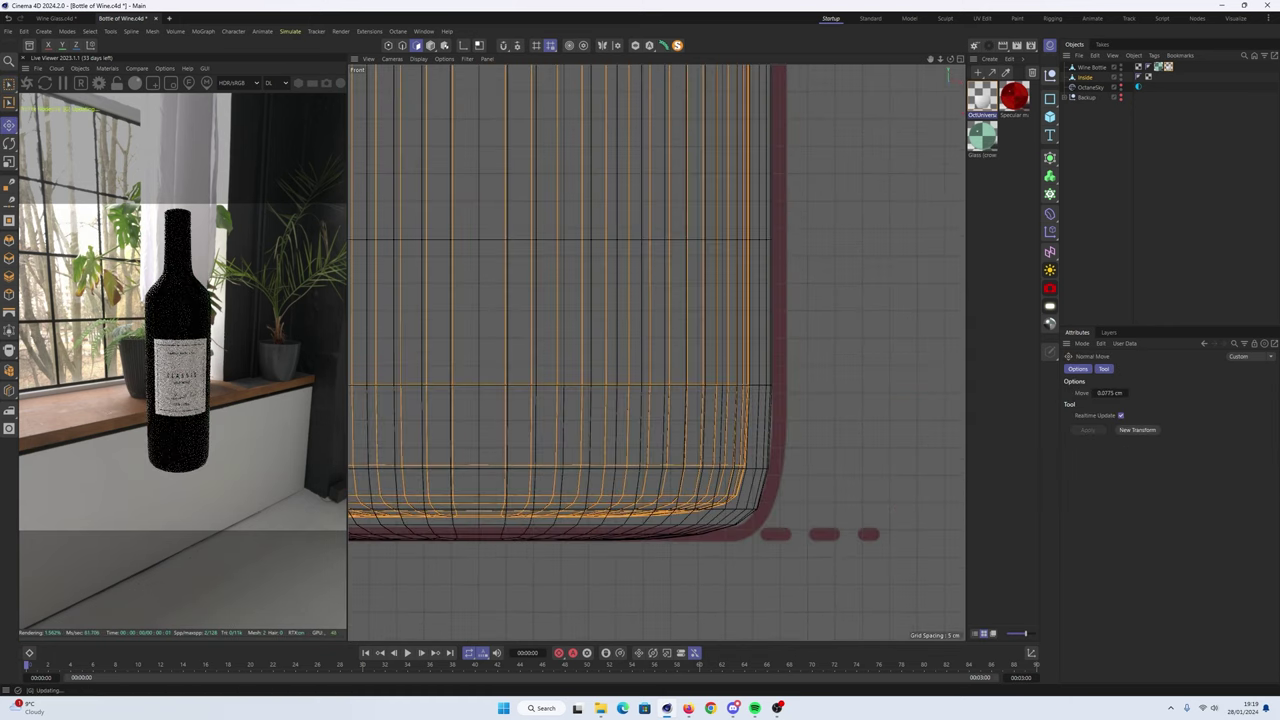
{"action": "scroll", "coordinate": [546, 355], "scroll_direction": "down", "scroll_amount": 10}
- Box-select the Inside's lower half, maximize Perspective, and activate Close Polygon Hole
{"action": "key", "text": "0"}
{"action": "left_click_drag", "start_coordinate": [514, 157], "coordinate": [736, 372]}
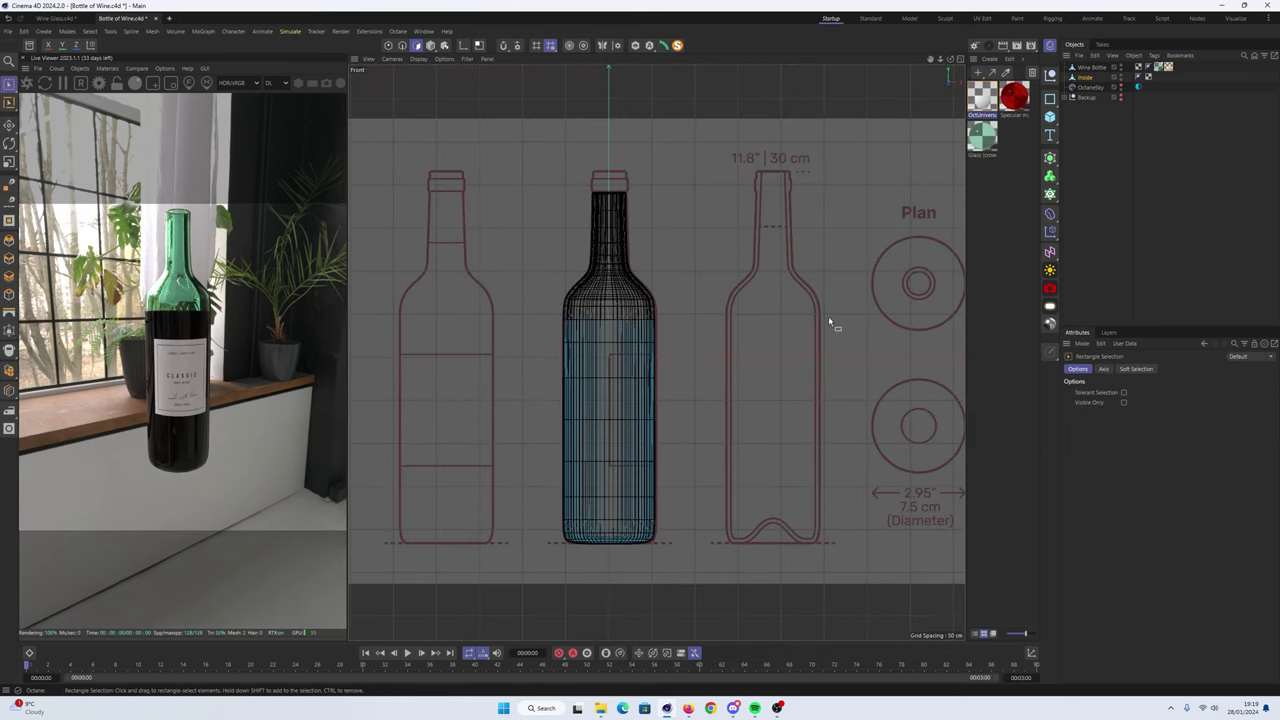
{"action": "middle_click", "coordinate": [586, 194]}
{"action": "middle_click", "coordinate": [586, 194]}
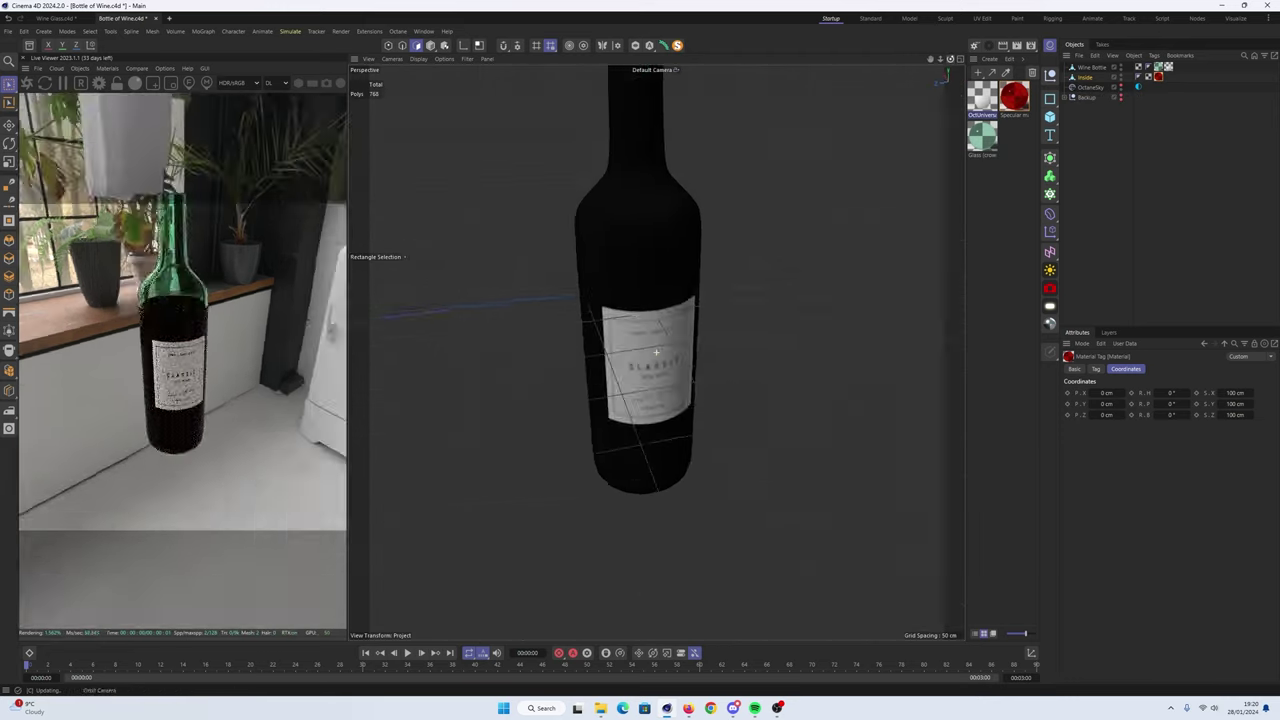
{"action": "key", "text": "m"}
{"action": "key", "text": "d"}
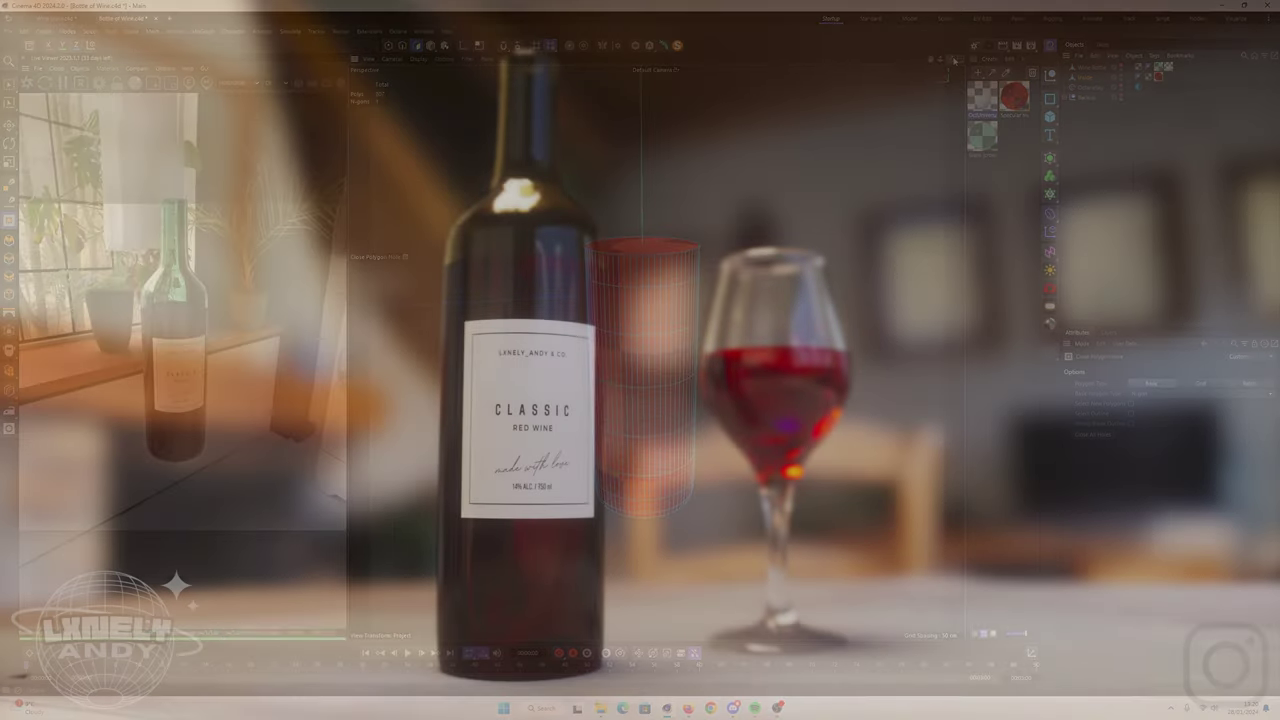